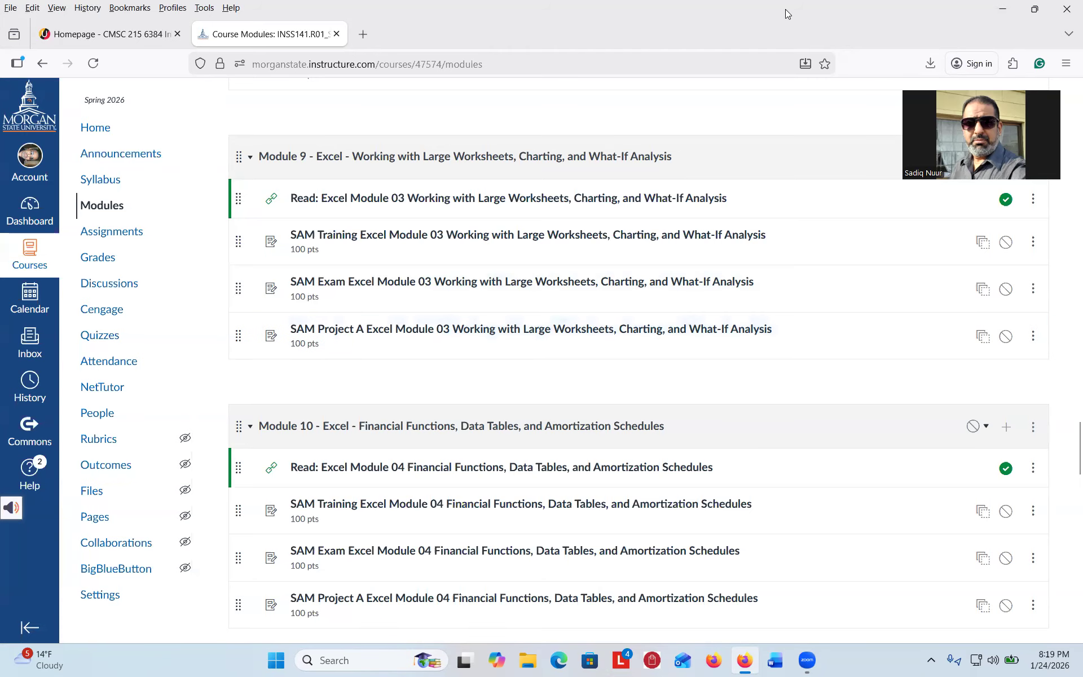
- Launch SAM Project A Module 03 in MindTap and download its instruction and start files
{"action": "mouse_move", "coordinate": [512, 308]}
{"action": "left_mouse_down"}
{"action": "mouse_move", "coordinate": [383, 298]}
{"action": "mouse_move", "coordinate": [261, 309]}
{"action": "mouse_move", "coordinate": [296, 371]}
{"action": "mouse_move", "coordinate": [586, 367]}
{"action": "mouse_move", "coordinate": [775, 352]}
{"action": "mouse_move", "coordinate": [826, 334]}
{"action": "mouse_move", "coordinate": [730, 303]}
{"action": "mouse_move", "coordinate": [618, 299]}
{"action": "mouse_move", "coordinate": [508, 312]}
{"action": "left_mouse_up"}
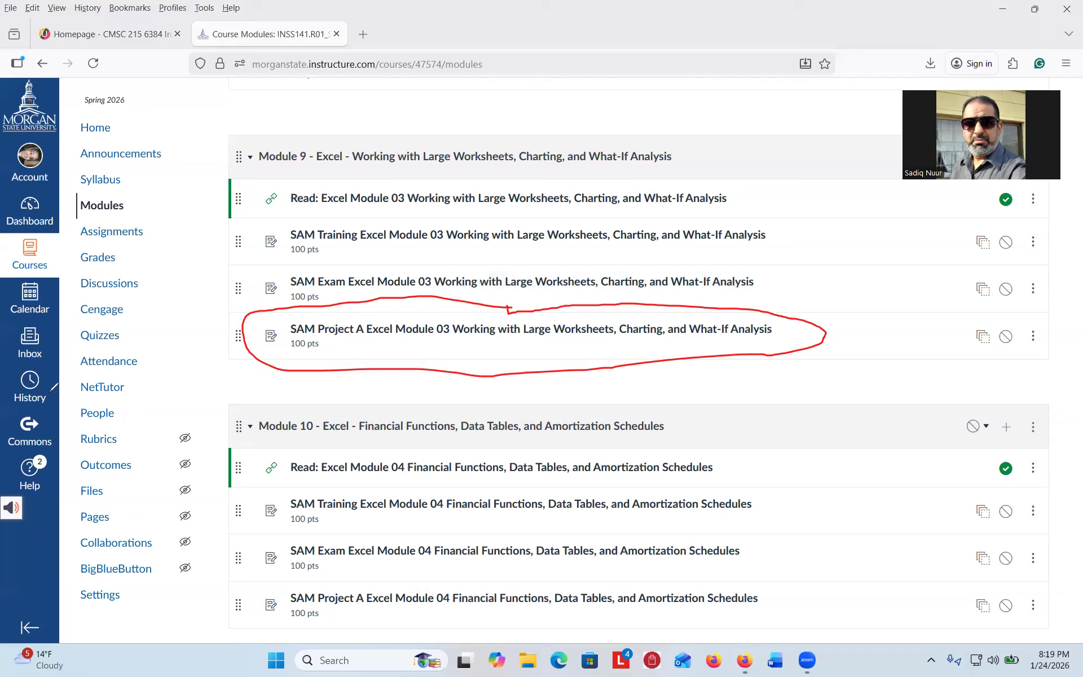
{"action": "left_click", "coordinate": [520, 331]}
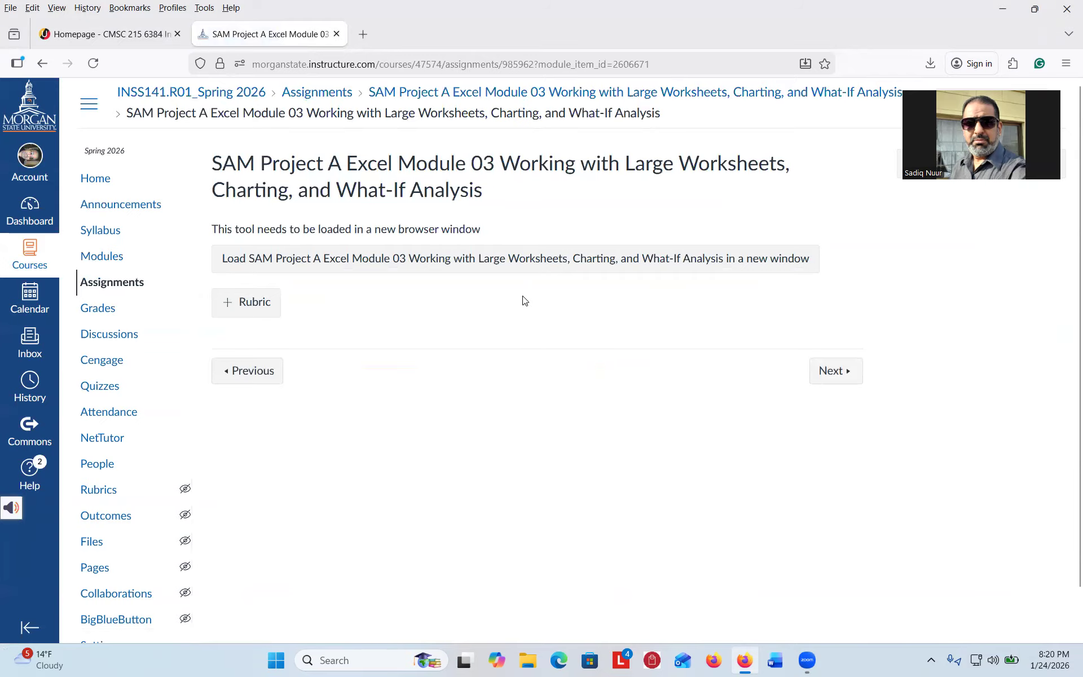
{"action": "left_click", "coordinate": [538, 260]}
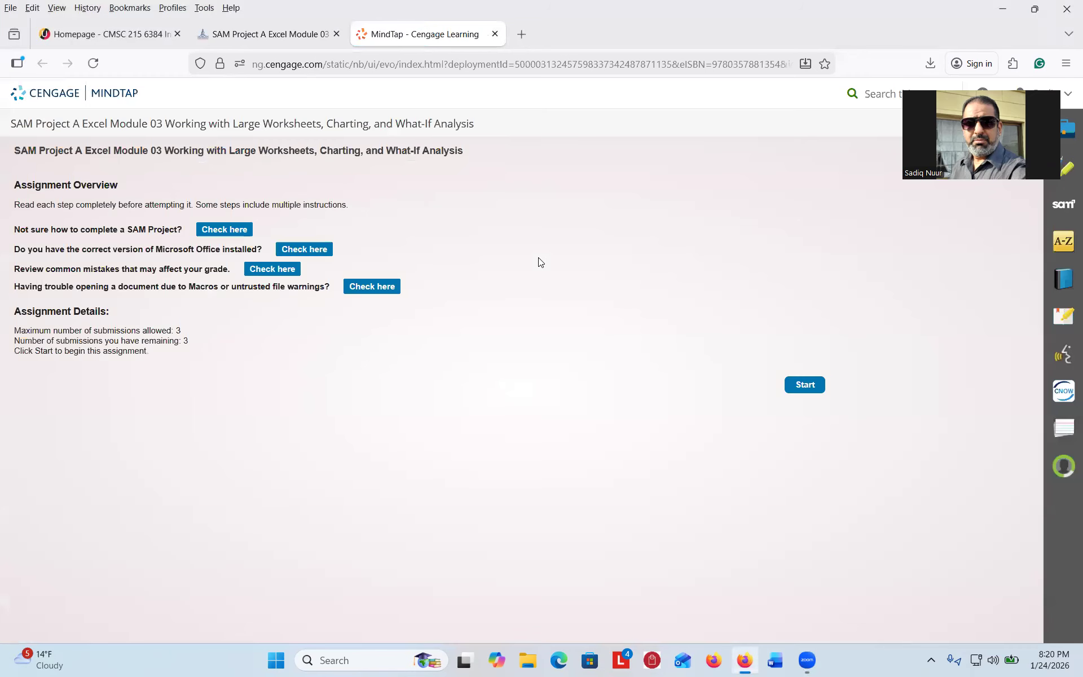
{"action": "left_click", "coordinate": [805, 385]}
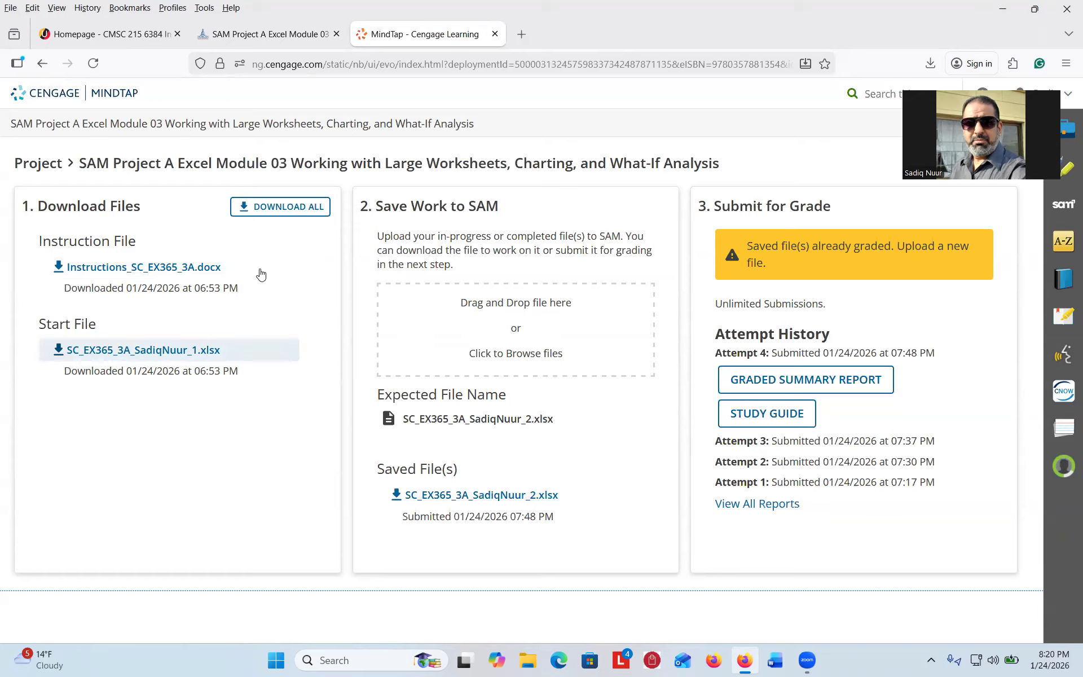
{"action": "left_click", "coordinate": [283, 207]}
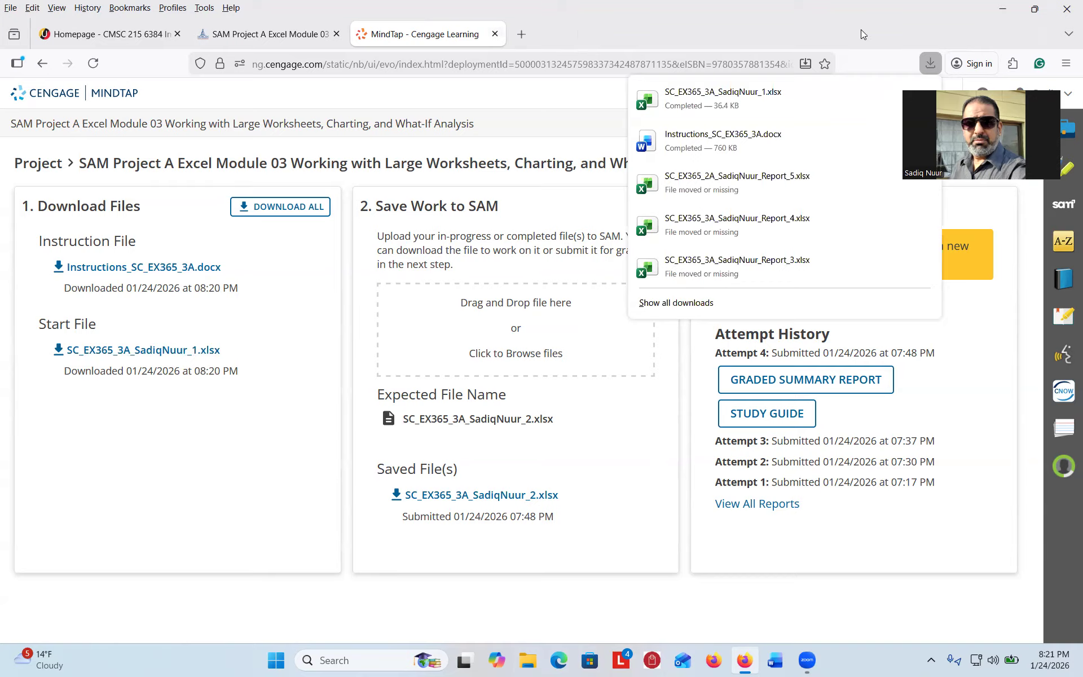
- Minimize the MindTap browser window to reveal the desktop
{"action": "left_click", "coordinate": [1002, 8]}
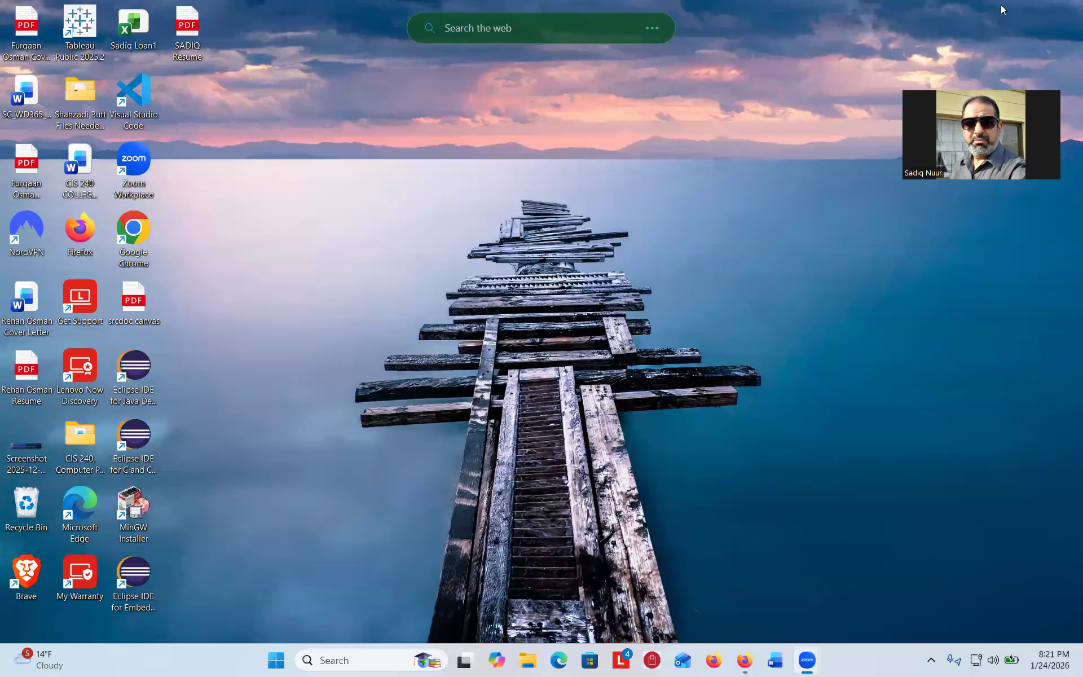
- Open File Explorer's Downloads folder showing the Instructions_SC_EX365_3A document and Excel start file
{"action": "left_click", "coordinate": [524, 664]}
{"action": "key", "text": "ctrl"}
{"action": "key", "text": "ctrl"}
{"action": "left_click", "coordinate": [526, 664]}
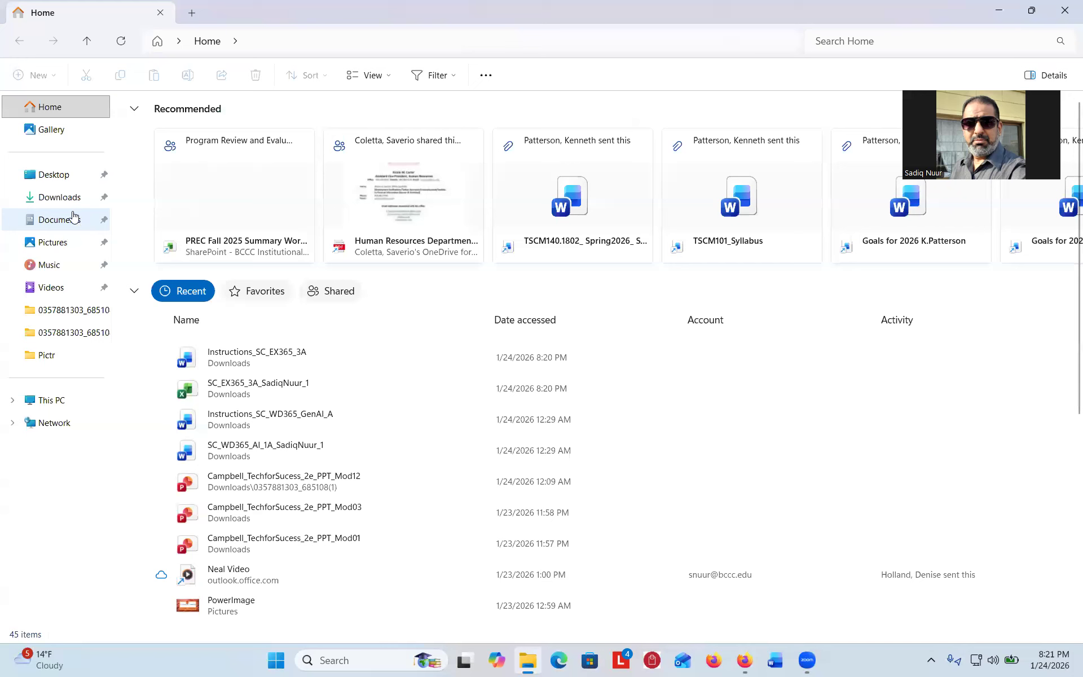
{"action": "left_click", "coordinate": [59, 198]}
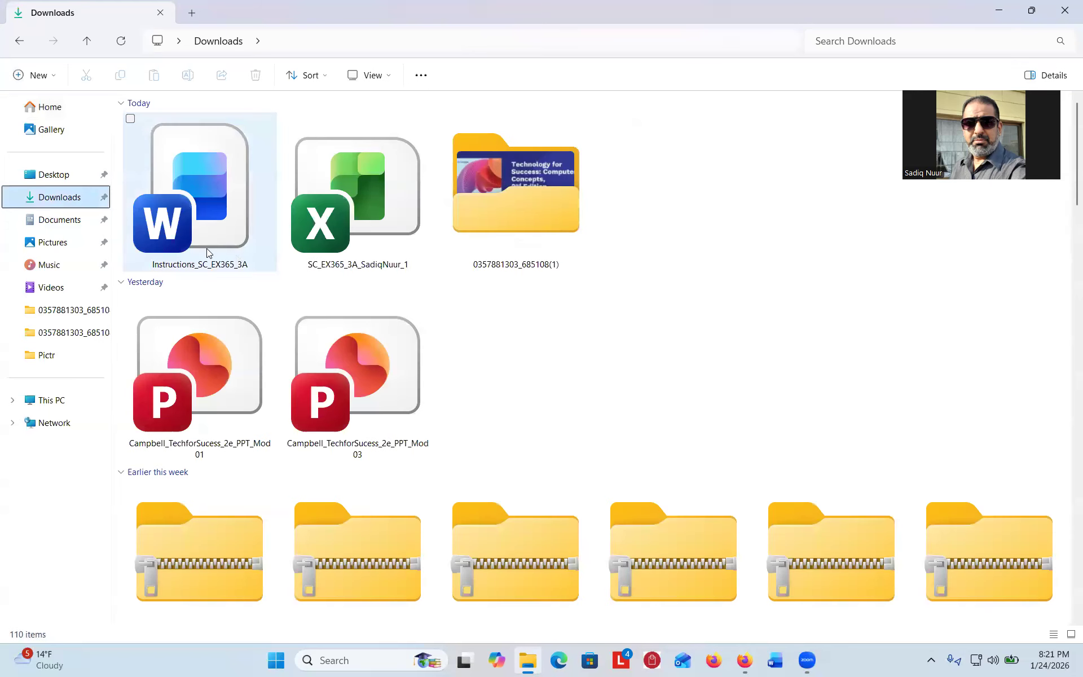
{"action": "key", "text": "ctrl"}
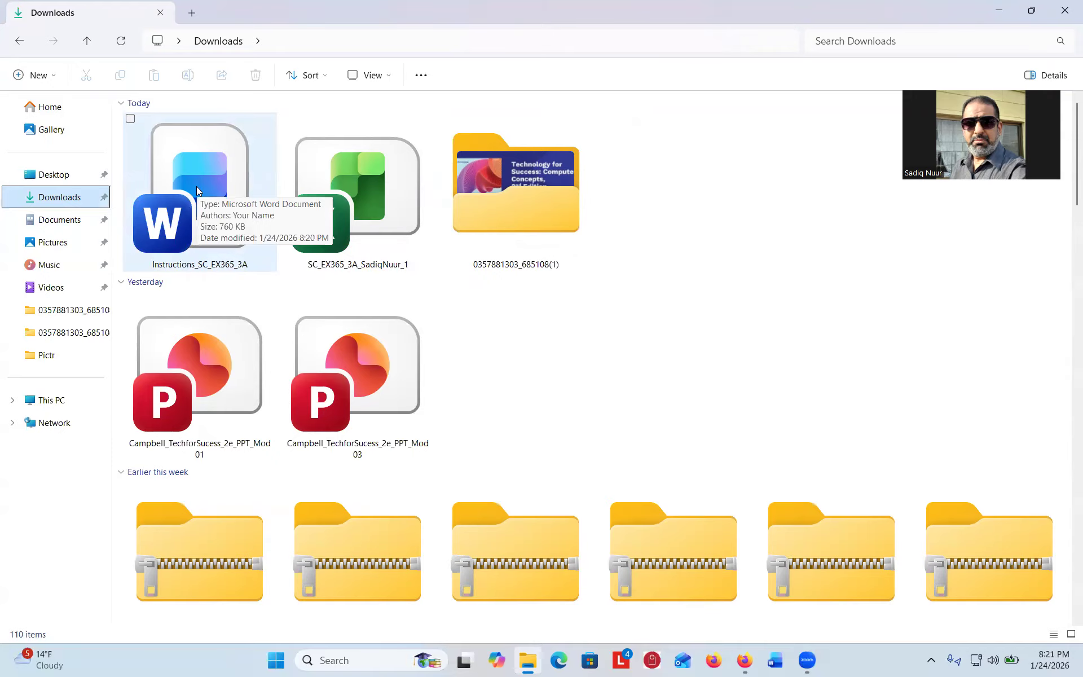
{"action": "key", "text": "ctrl"}
{"action": "key", "text": "ctrl"}
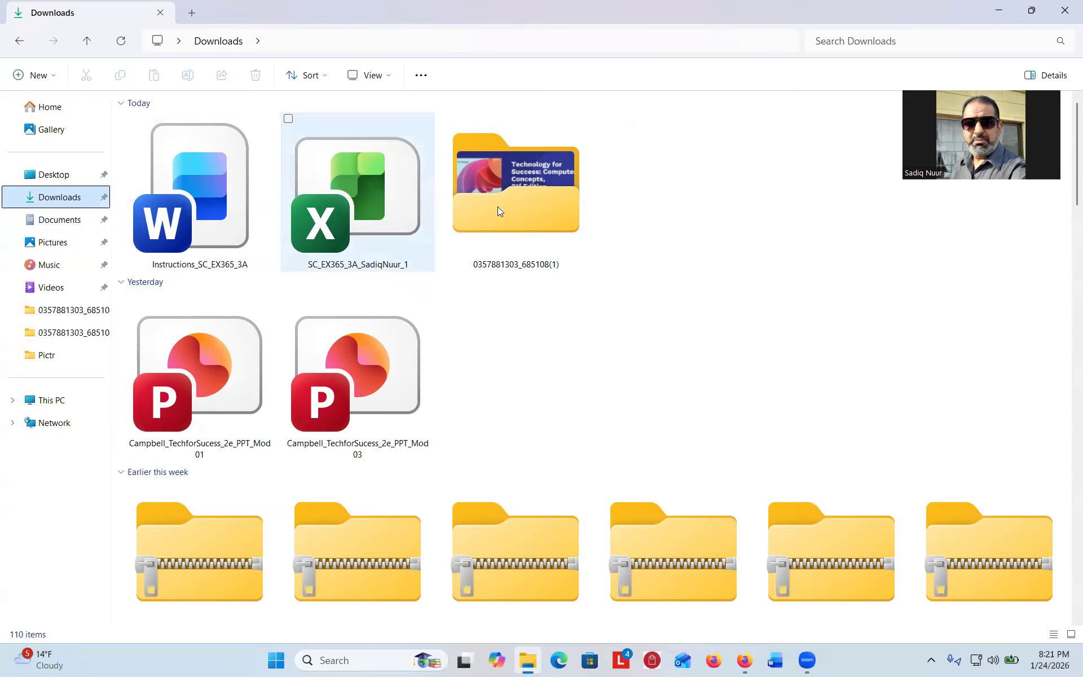
{"action": "left_click_drag", "start_coordinate": [512, 356], "coordinate": [411, 277]}
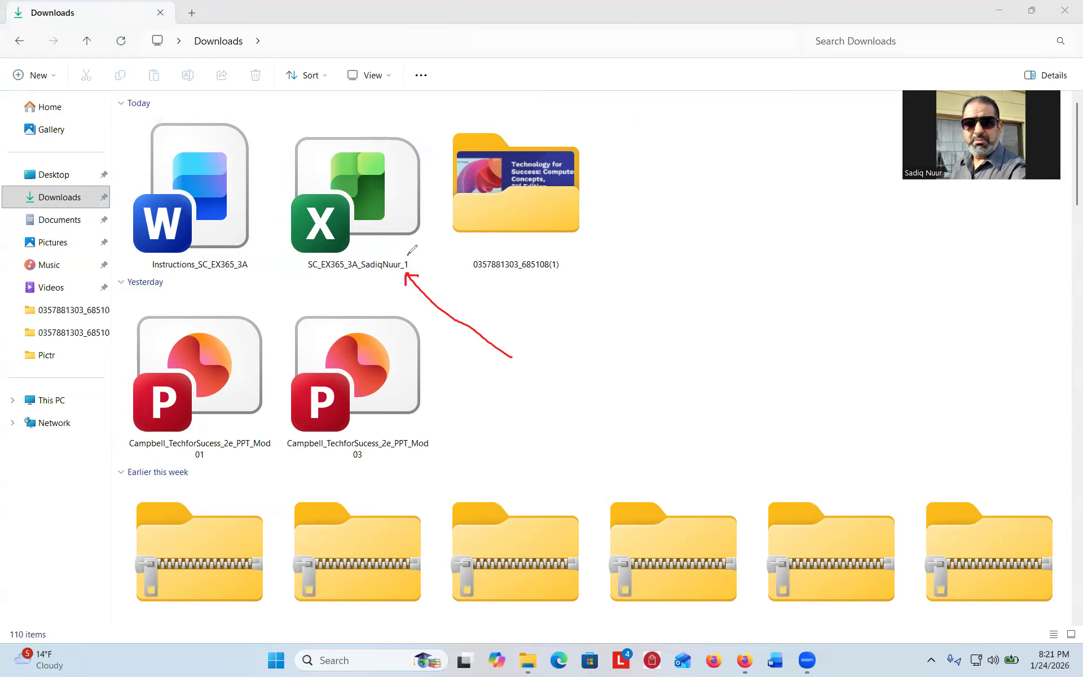
{"action": "mouse_move", "coordinate": [402, 260]}
{"action": "left_mouse_down"}
{"action": "mouse_move", "coordinate": [410, 272]}
{"action": "mouse_move", "coordinate": [406, 256]}
{"action": "mouse_move", "coordinate": [439, 256]}
{"action": "left_mouse_up"}
{"action": "left_click", "coordinate": [17, 542]}
- Open Instructions_SC_EX365_3A in Word, enable editing and zoom in, then return to Downloads
{"action": "double_click", "coordinate": [211, 226]}
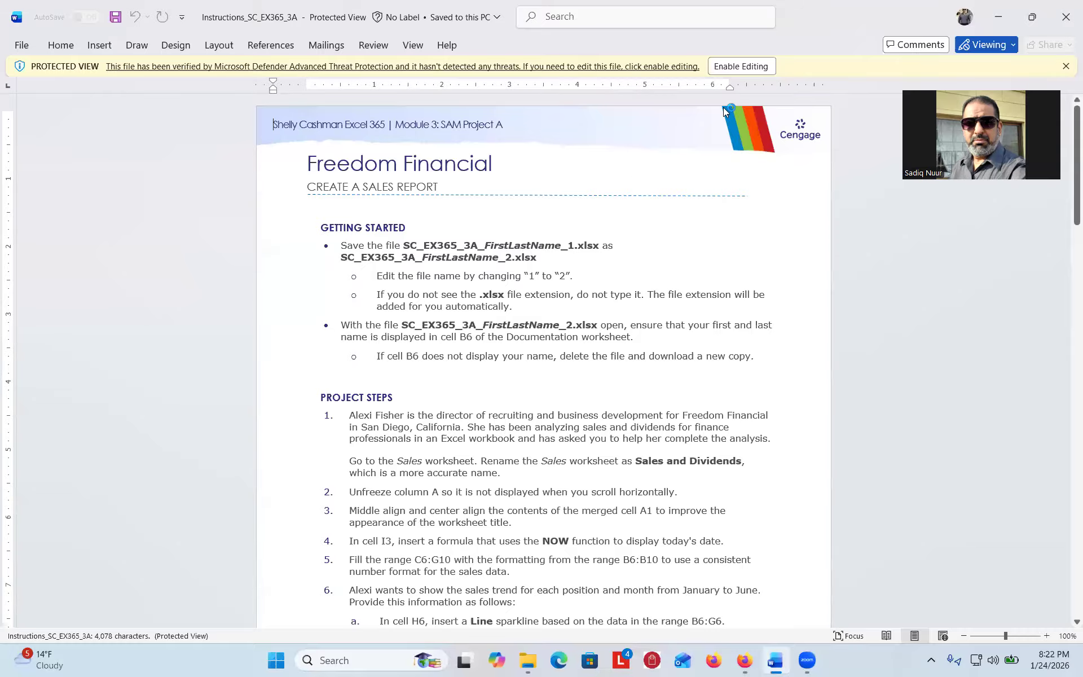
{"action": "left_click", "coordinate": [740, 66]}
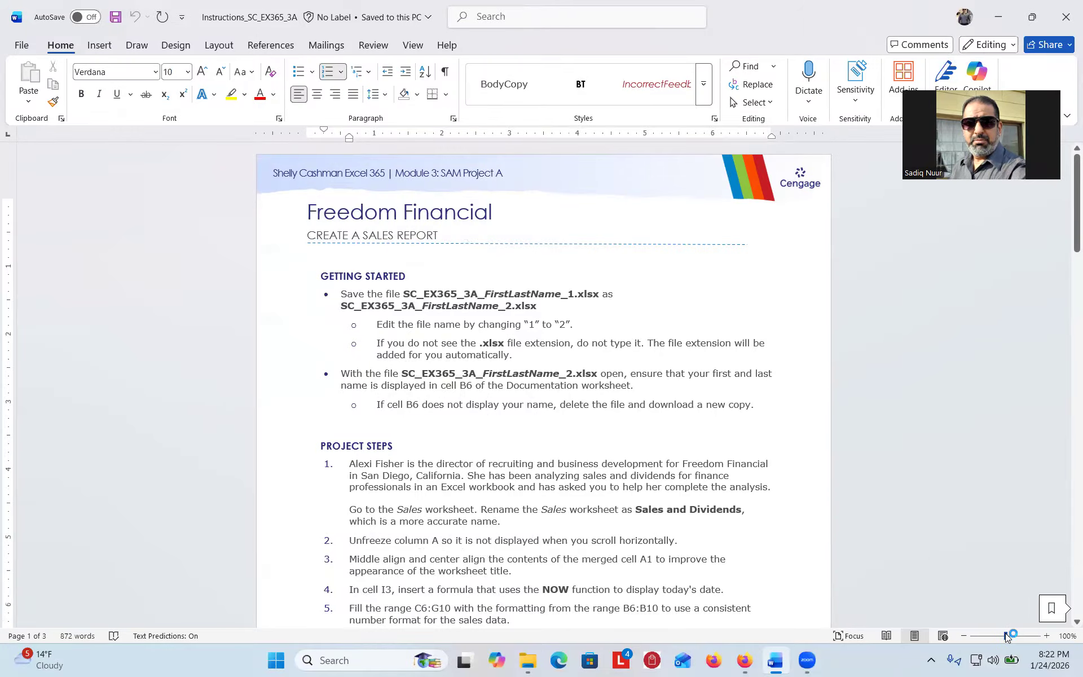
{"action": "left_click_drag", "start_coordinate": [1006, 636], "coordinate": [1010, 636]}
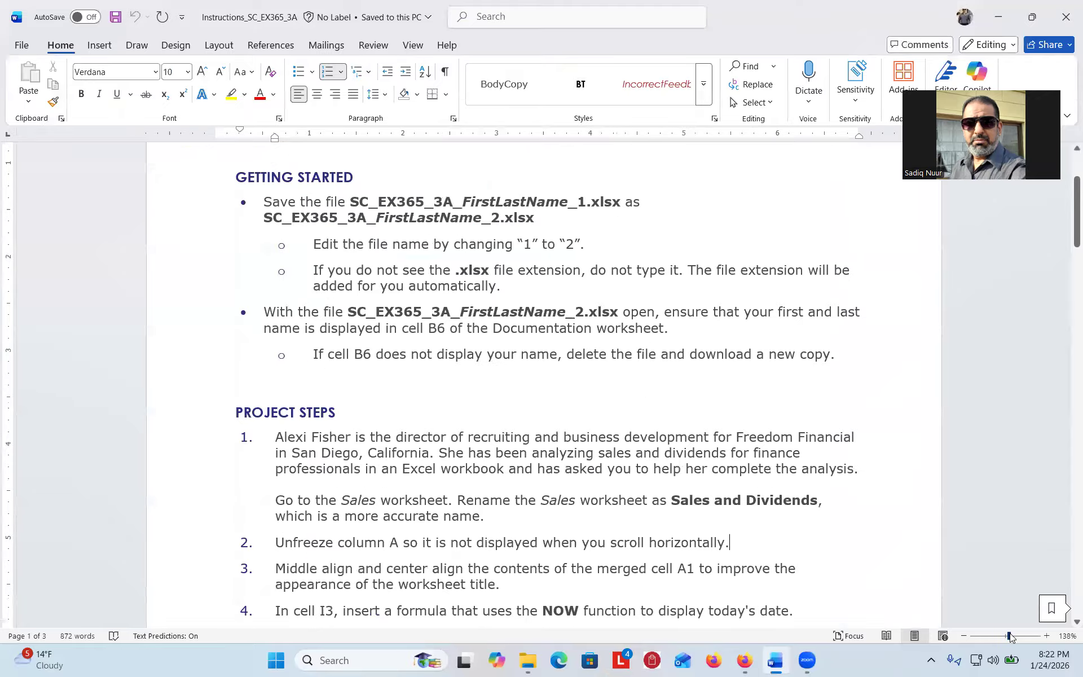
{"action": "left_click_drag", "start_coordinate": [1009, 636], "coordinate": [1011, 636]}
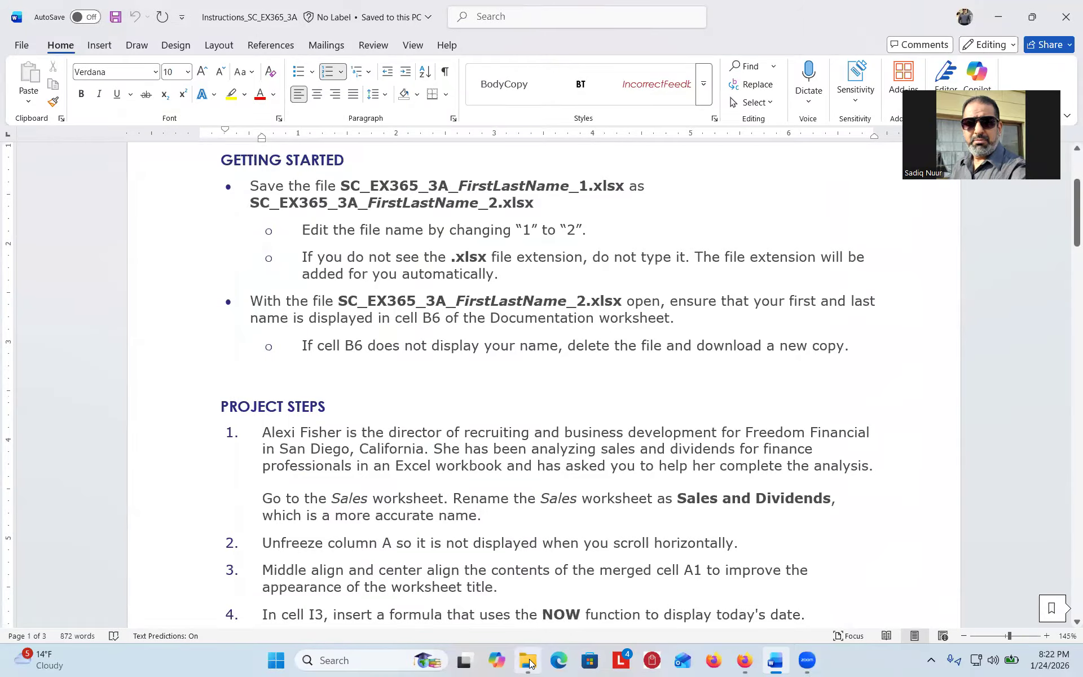
{"action": "mouse_move", "coordinate": [528, 660]}
{"action": "left_click", "coordinate": [490, 558]}
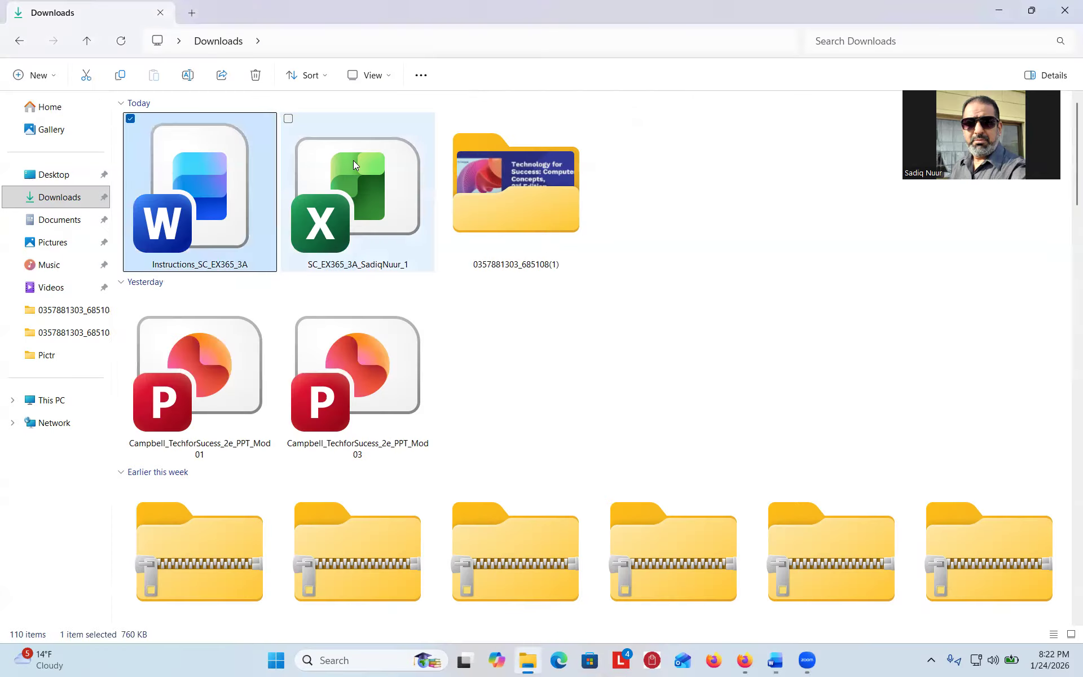
- Open the SC_EX365_3A start workbook in Excel and enable editing
{"action": "left_click", "coordinate": [367, 171]}
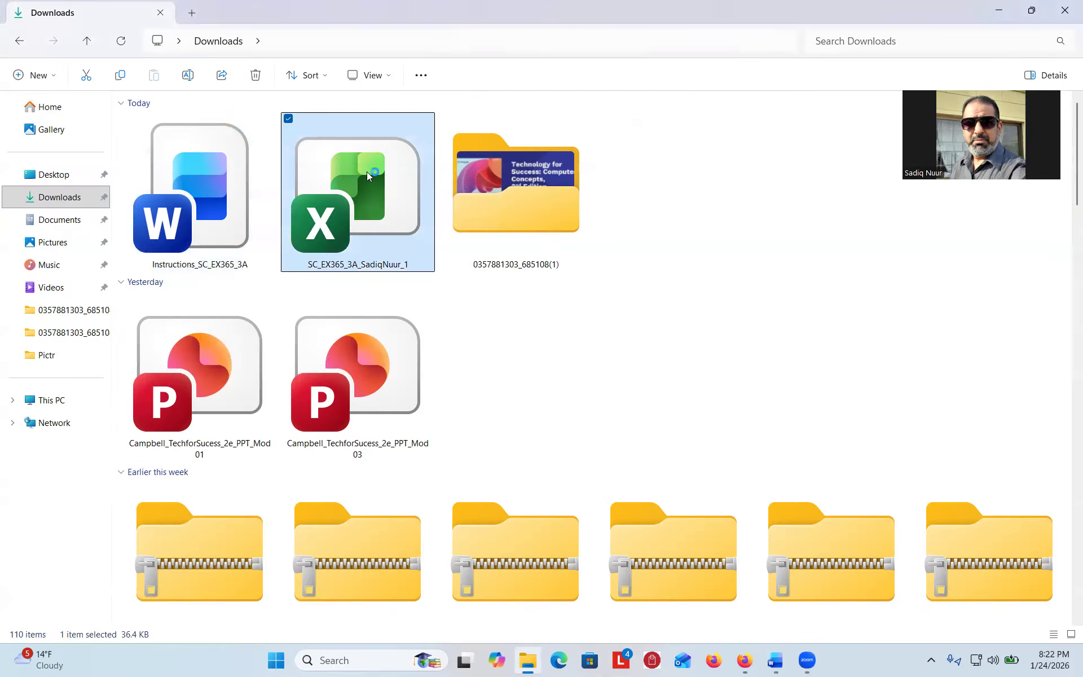
{"action": "double_click", "coordinate": [366, 172]}
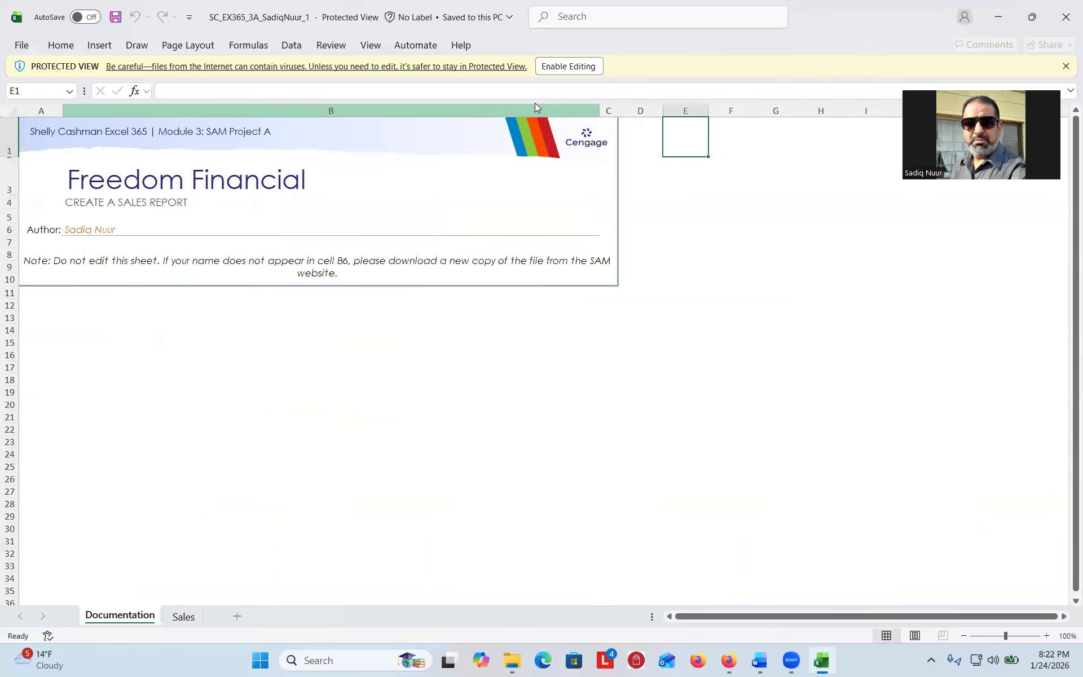
{"action": "left_click", "coordinate": [569, 66]}
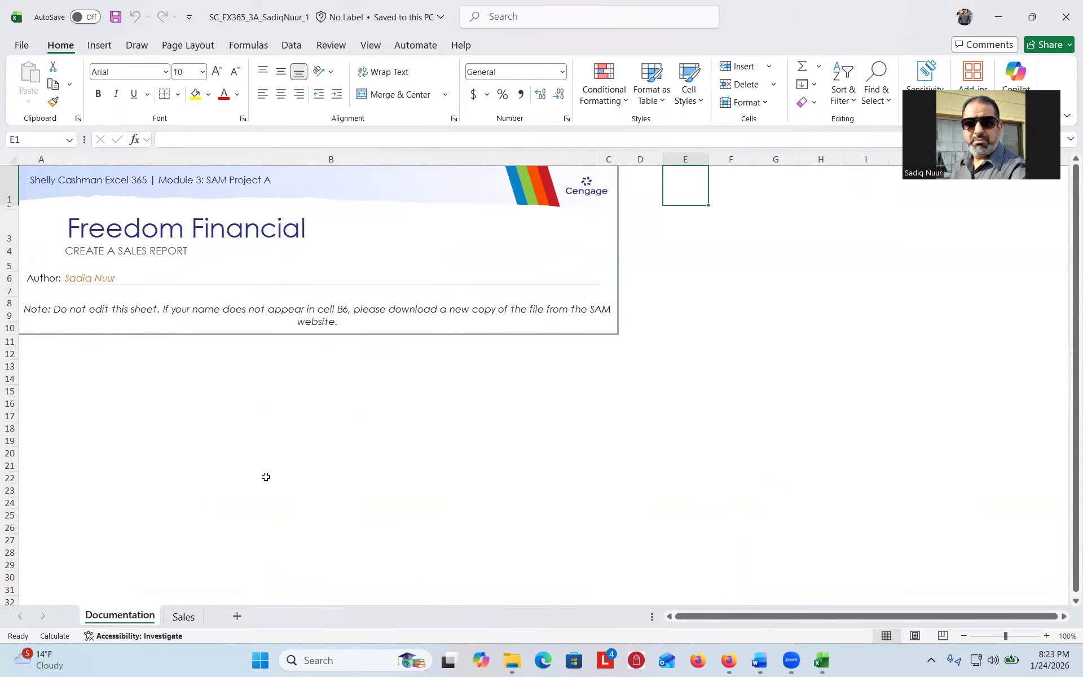
{"action": "left_click", "coordinate": [99, 48]}
{"action": "left_click", "coordinate": [136, 45]}
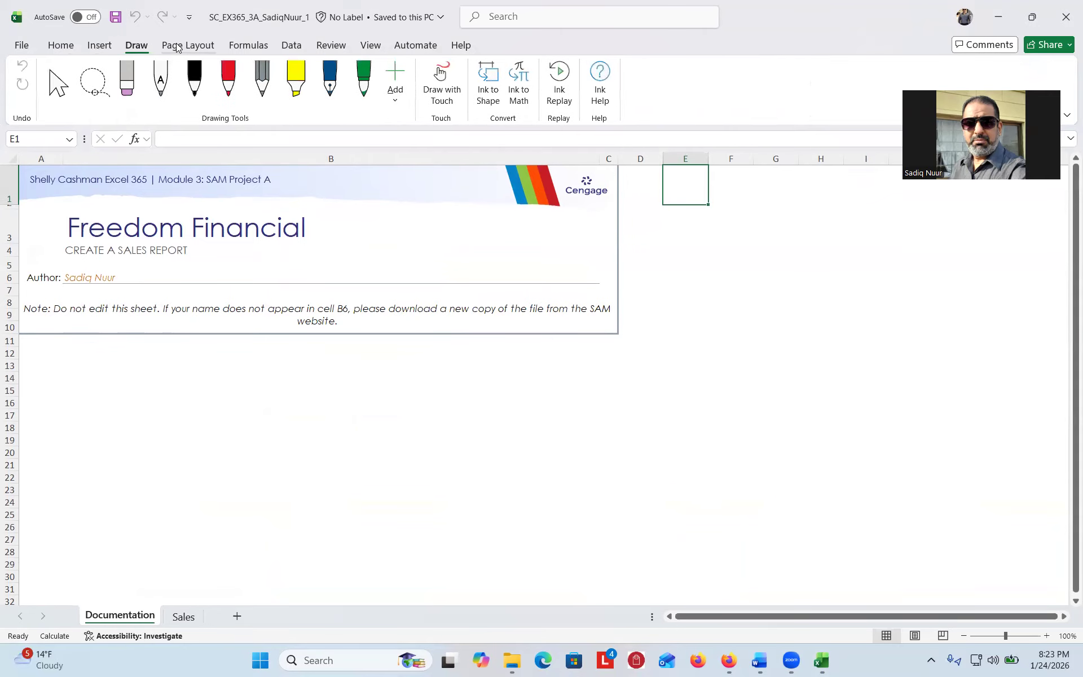
{"action": "left_click", "coordinate": [176, 46]}
{"action": "left_click", "coordinate": [241, 45]}
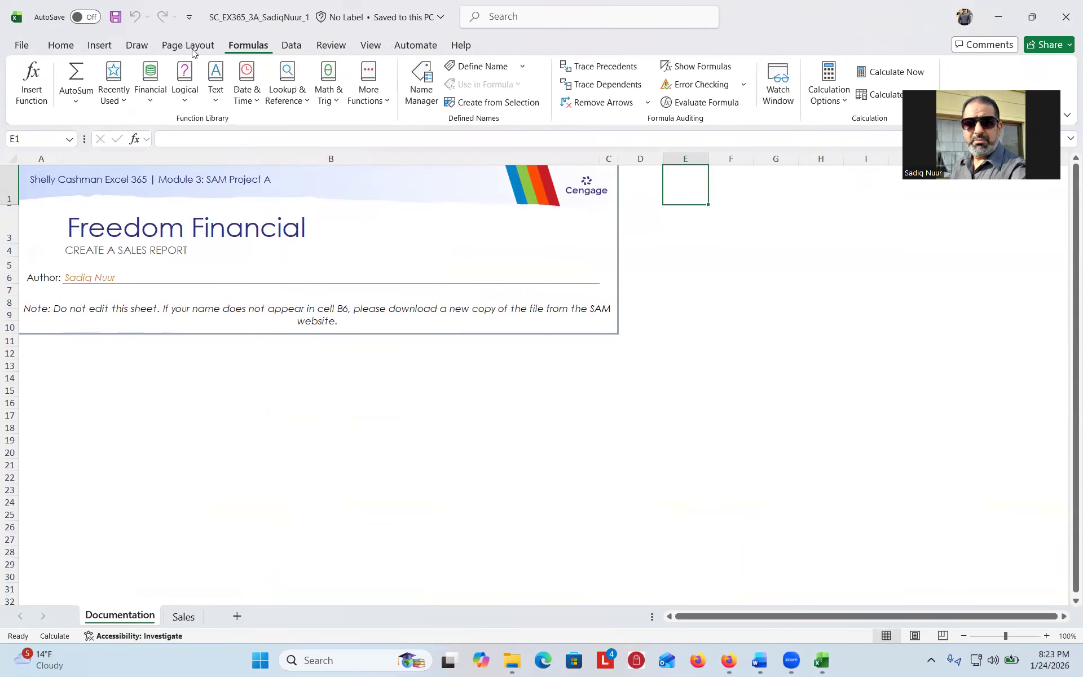
{"action": "left_click", "coordinate": [61, 45]}
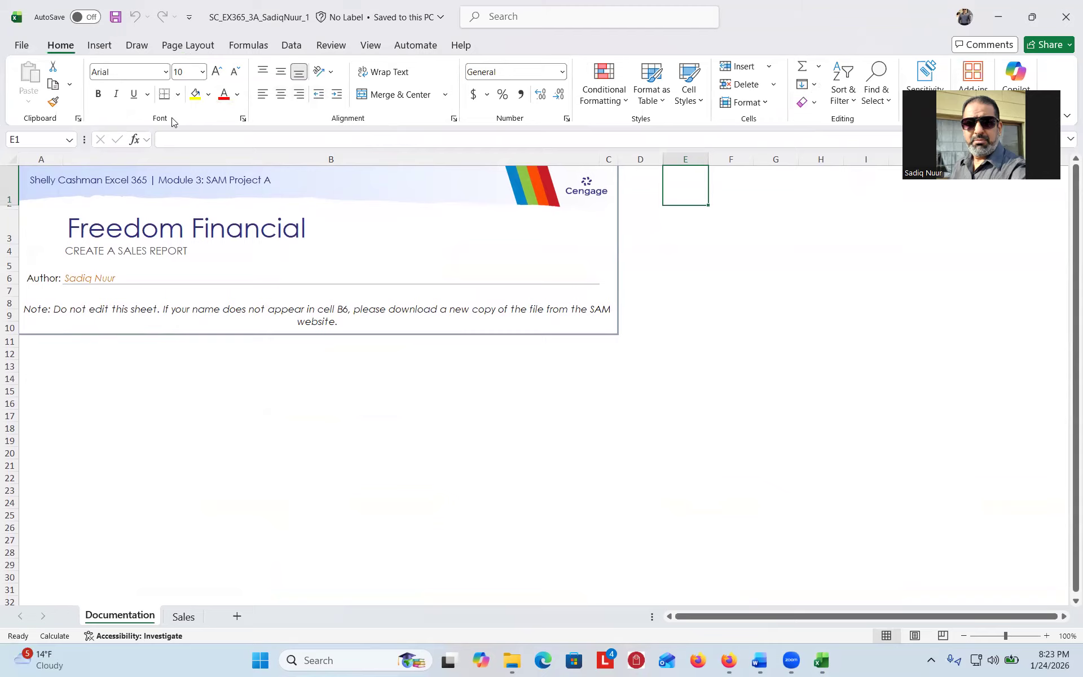
{"action": "key", "text": "ctrl"}
{"action": "key", "text": "ctrl"}
{"action": "key", "text": "ctrl"}
{"action": "key", "text": "ctrl"}
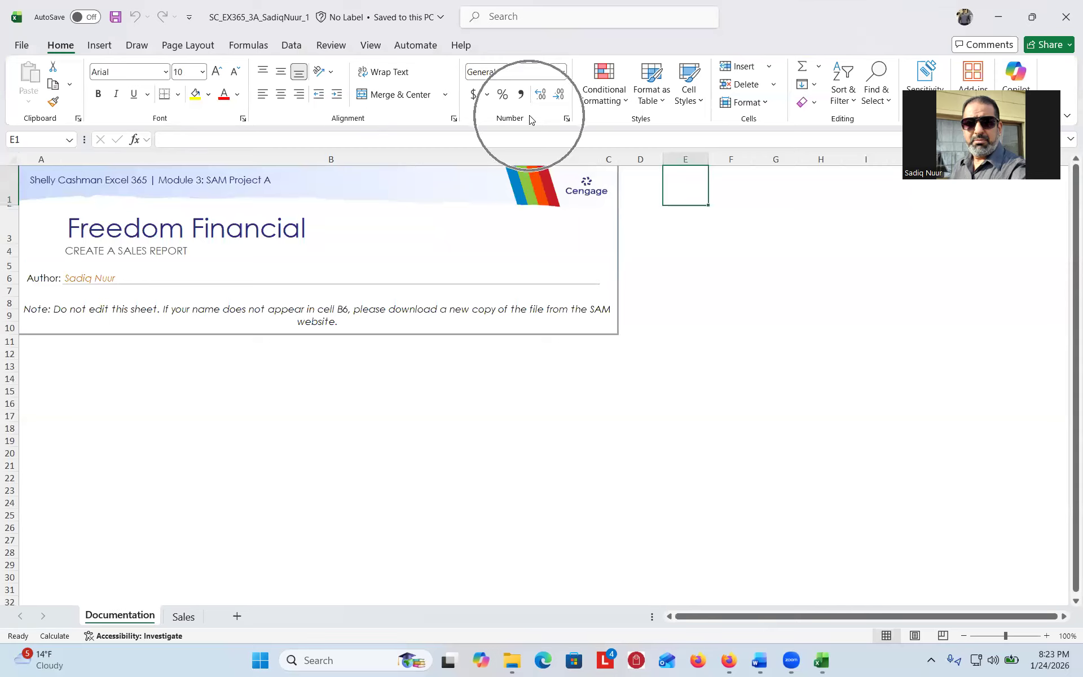
{"action": "key", "text": "ctrl"}
{"action": "key", "text": "ctrl"}
{"action": "key", "text": "ctrl"}
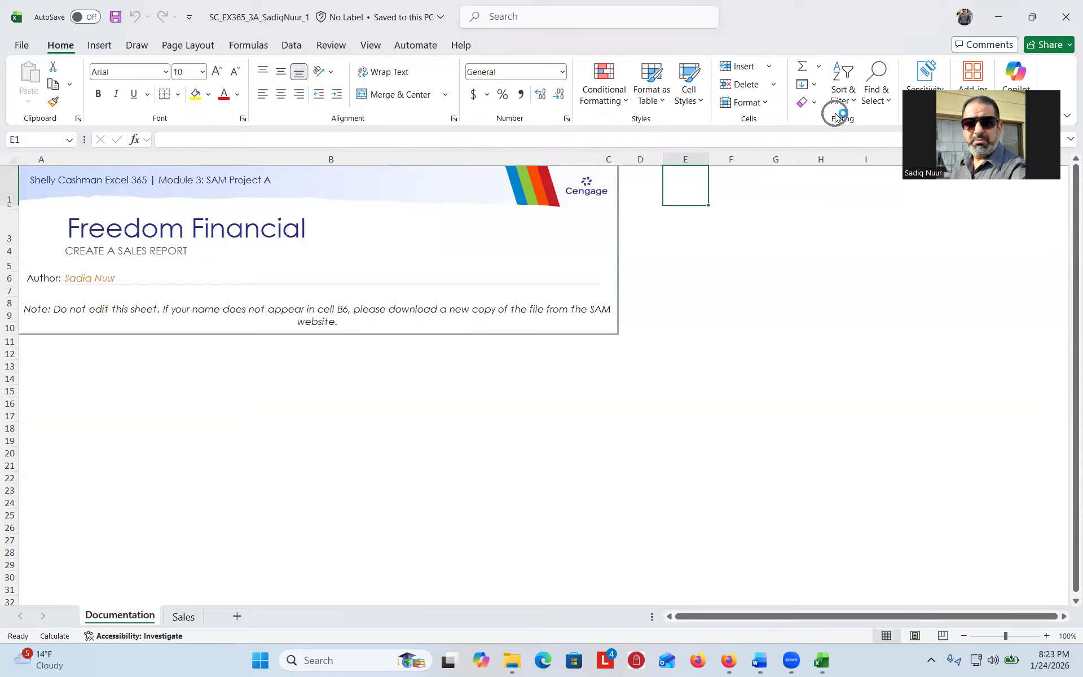
{"action": "left_click", "coordinate": [99, 47]}
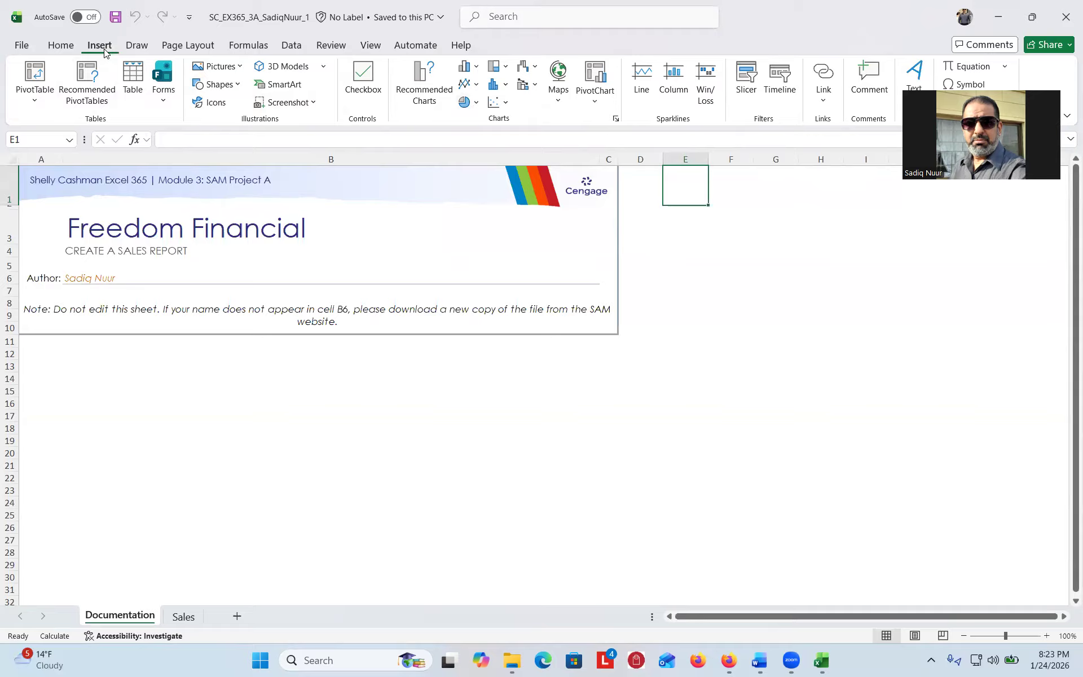
{"action": "left_click", "coordinate": [112, 18]}
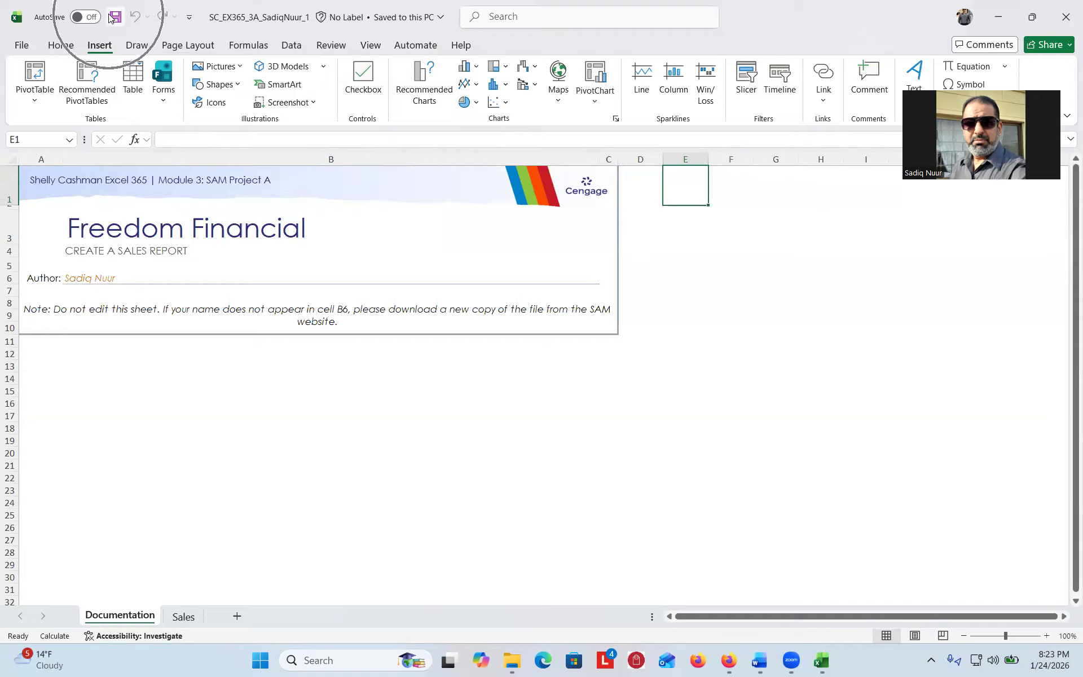
{"action": "left_click", "coordinate": [112, 18]}
{"action": "left_click", "coordinate": [115, 18]}
{"action": "left_click", "coordinate": [116, 18]}
{"action": "left_click", "coordinate": [551, 21]}
{"action": "left_click", "coordinate": [551, 21]}
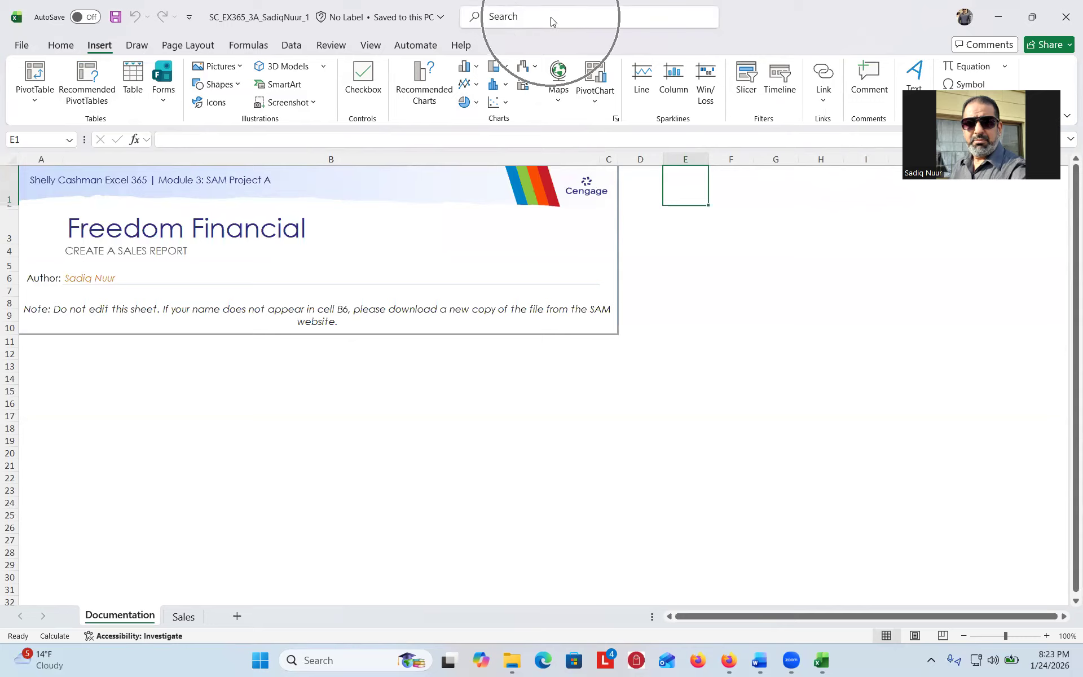
{"action": "key", "text": "ctrl"}
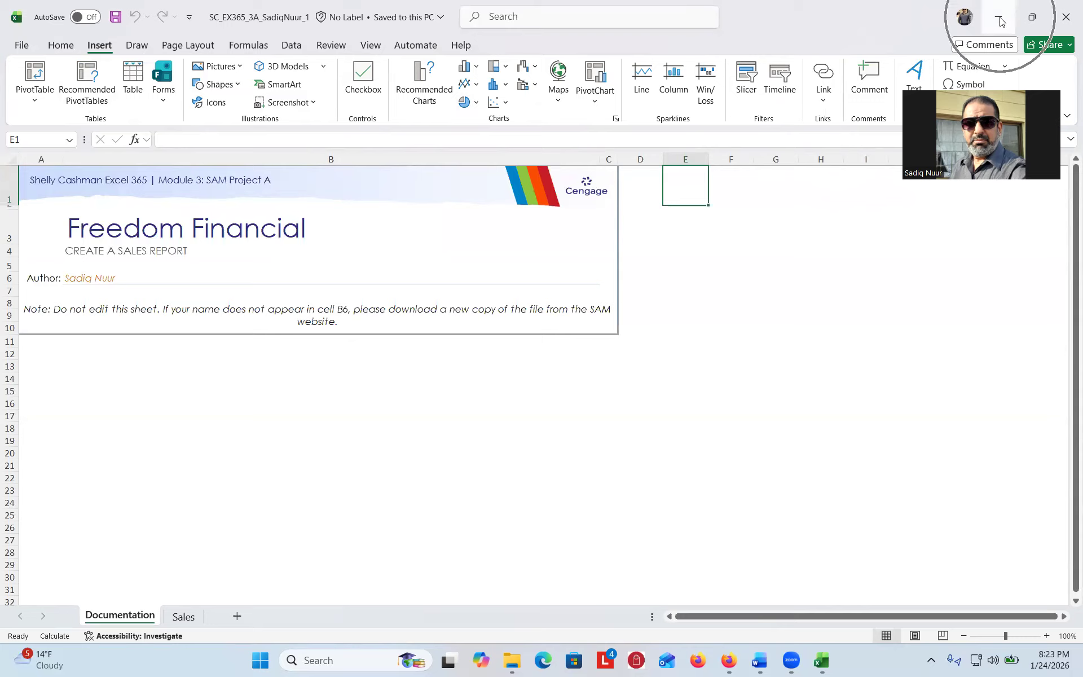
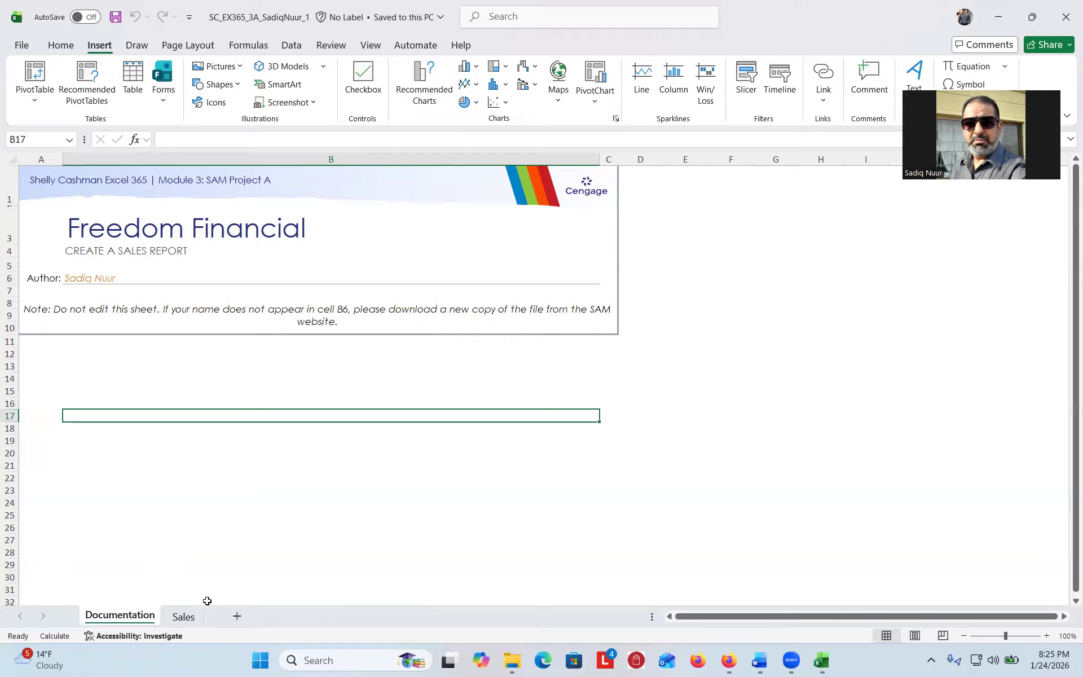
- Run the workbook accessibility check to list contrast, alt text and merged-cell issues
{"action": "left_click", "coordinate": [237, 617]}
{"action": "left_click", "coordinate": [176, 637]}
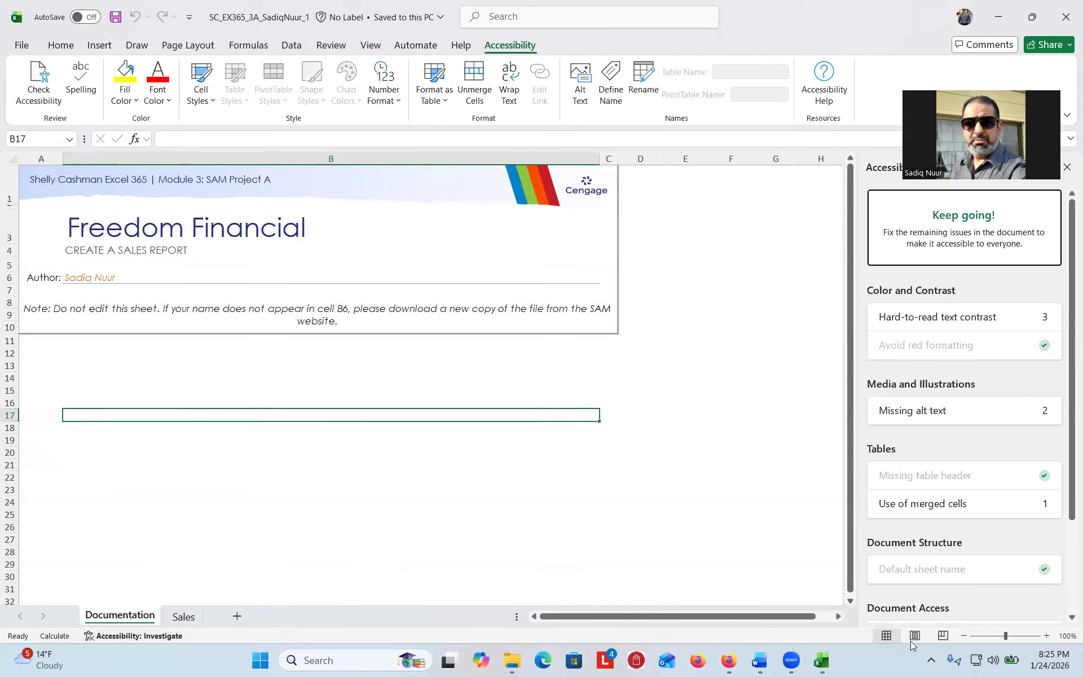
- Close the Accessibility pane, leaving the Documentation sheet's Freedom Financial title page visible
{"action": "left_click", "coordinate": [1066, 169]}
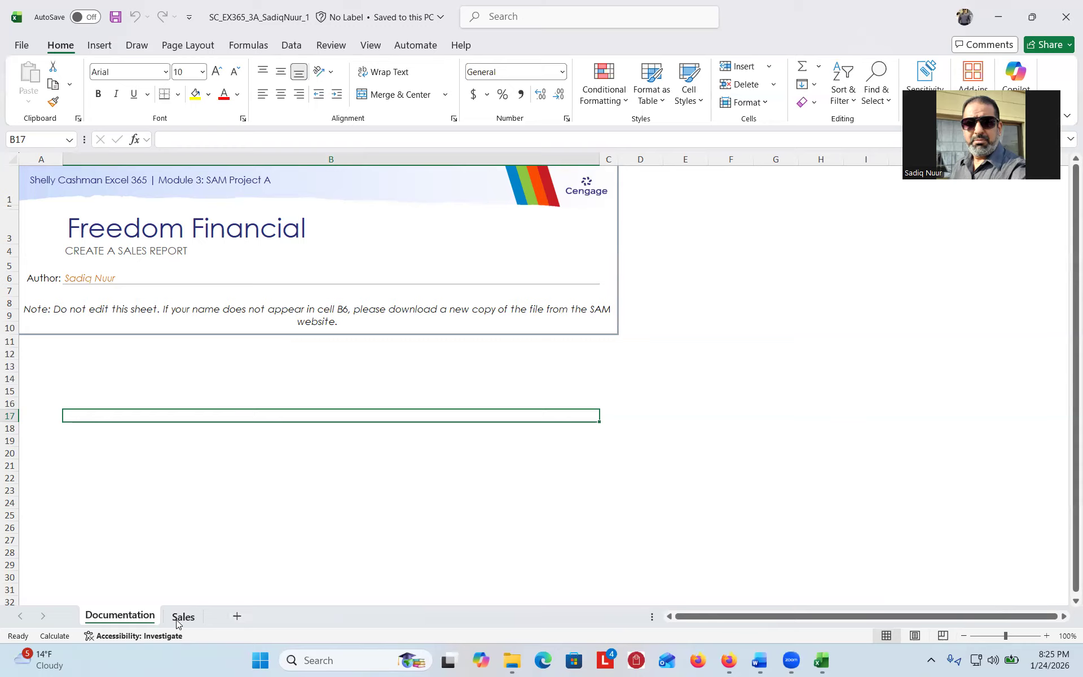
{"action": "key", "text": "ctrl"}
{"action": "key", "text": "ctrl"}
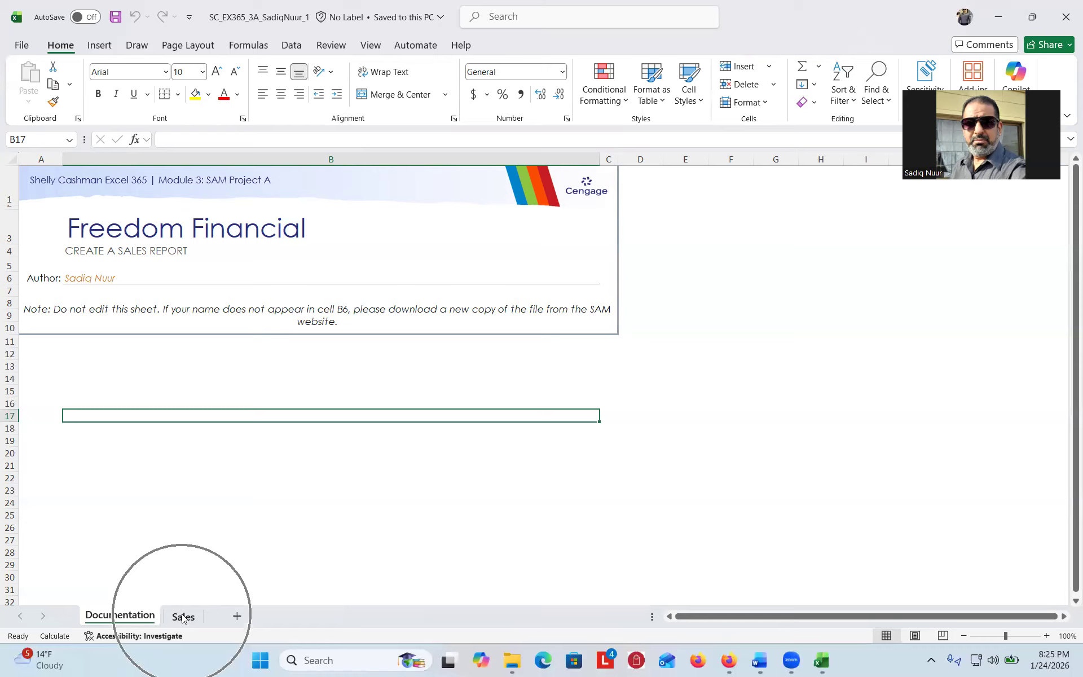
{"action": "key", "text": "ctrl"}
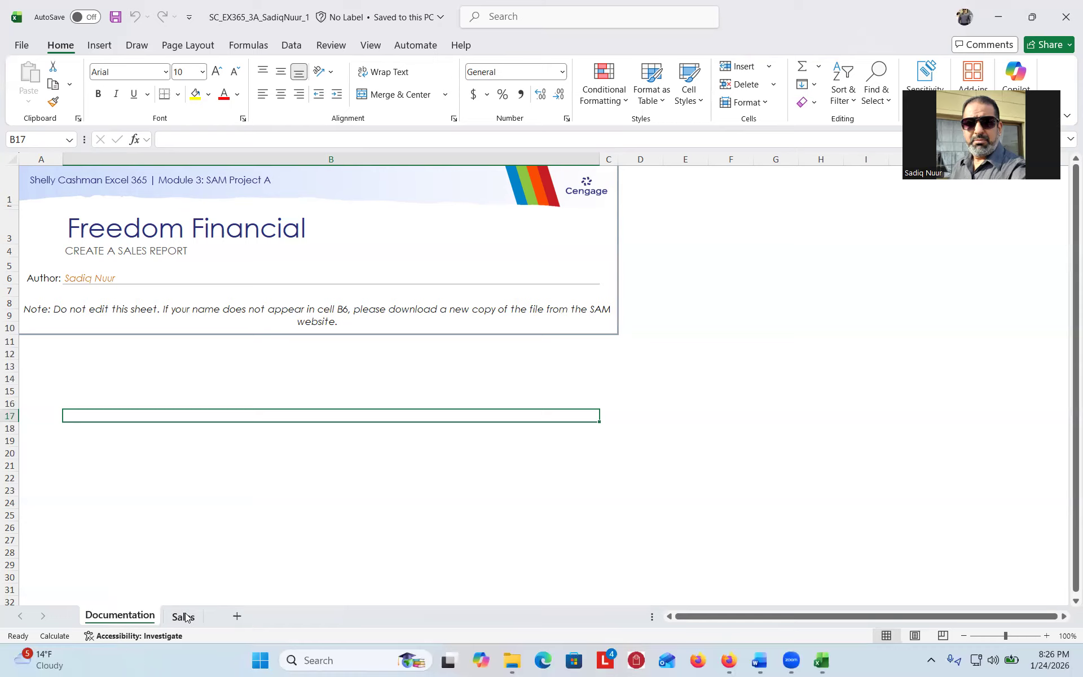
{"action": "key", "text": "ctrl"}
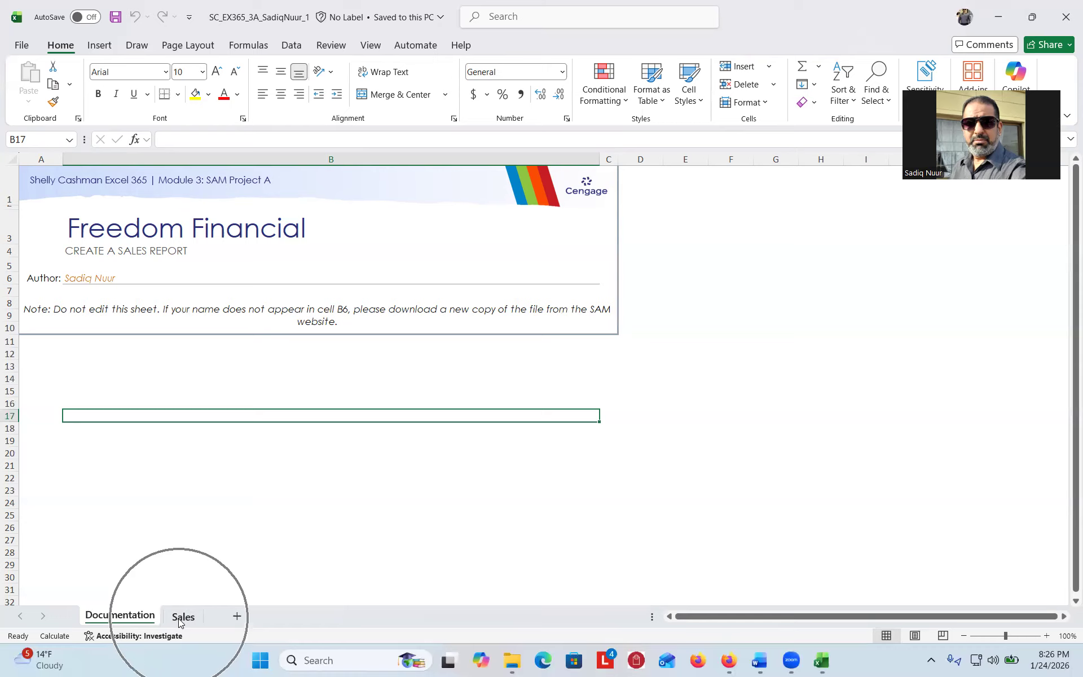
- Show the Sales sheet zoomed in two levels, then bring the Word instructions forward
{"action": "left_click", "coordinate": [179, 616]}
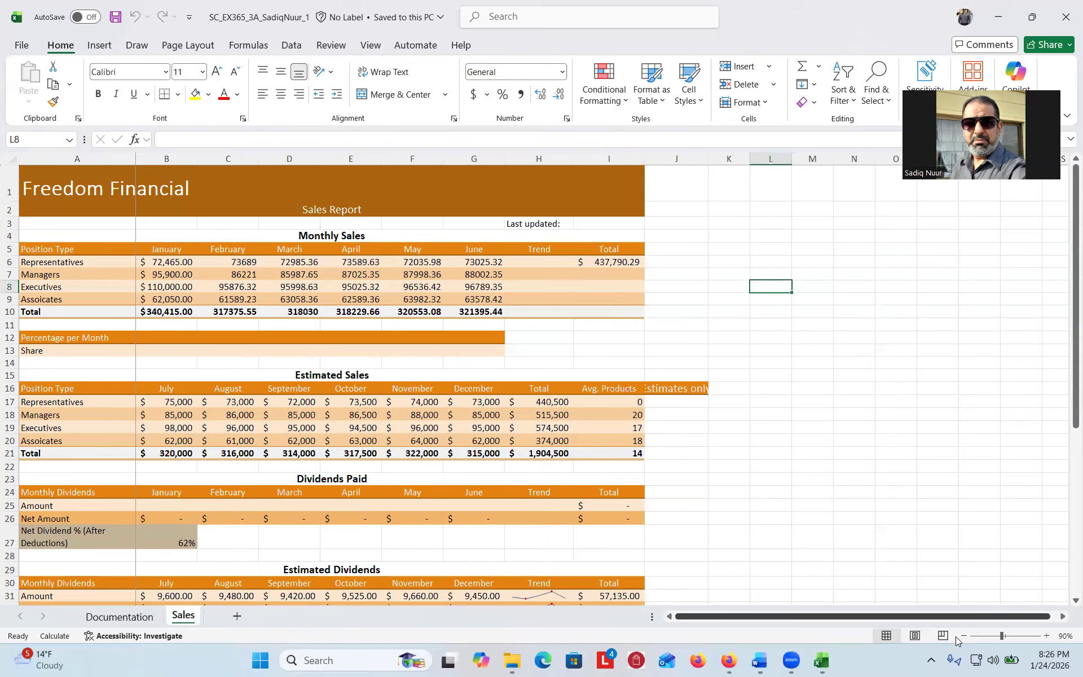
{"action": "left_click", "coordinate": [1046, 636]}
{"action": "left_click", "coordinate": [1047, 636]}
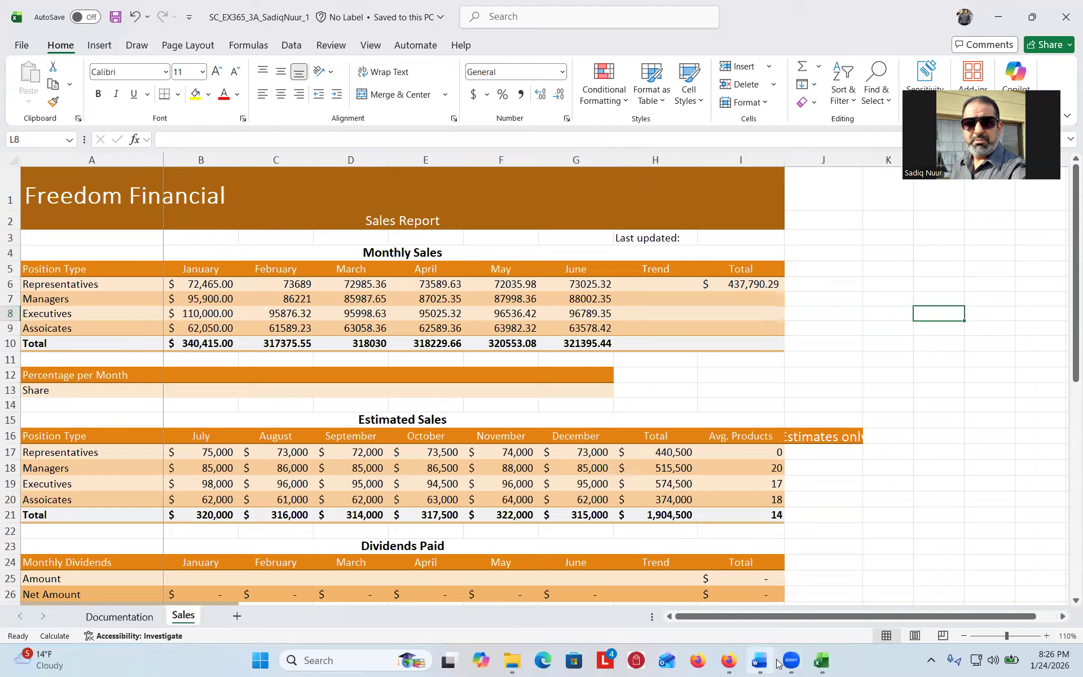
{"action": "left_click_drag", "start_coordinate": [756, 660], "coordinate": [792, 660]}
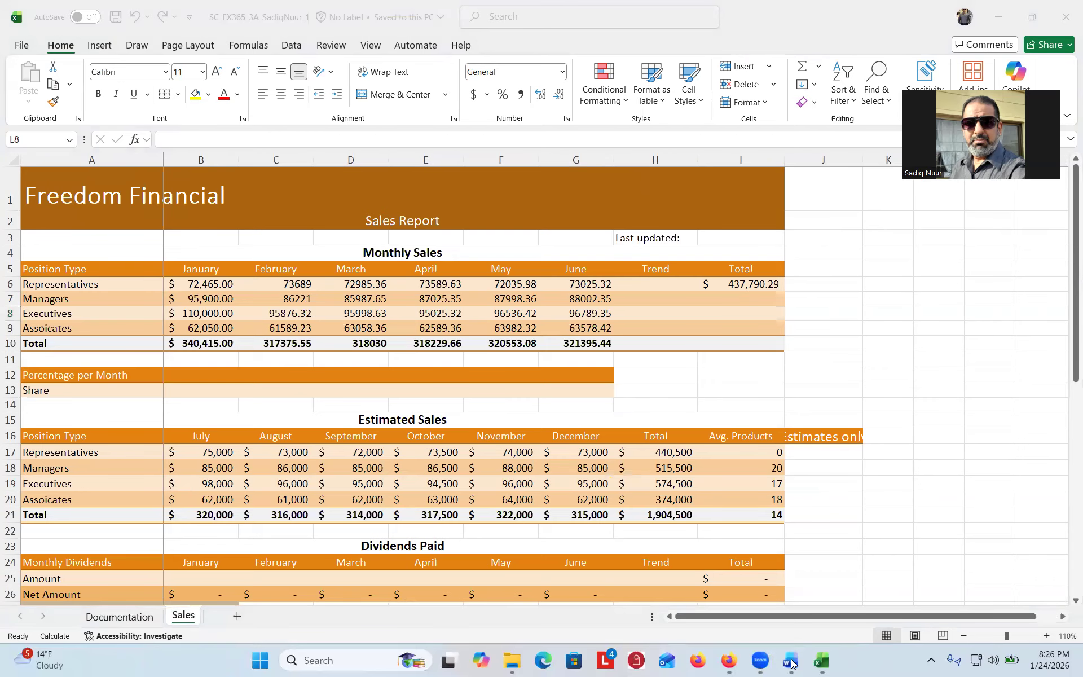
{"action": "left_click", "coordinate": [791, 660]}
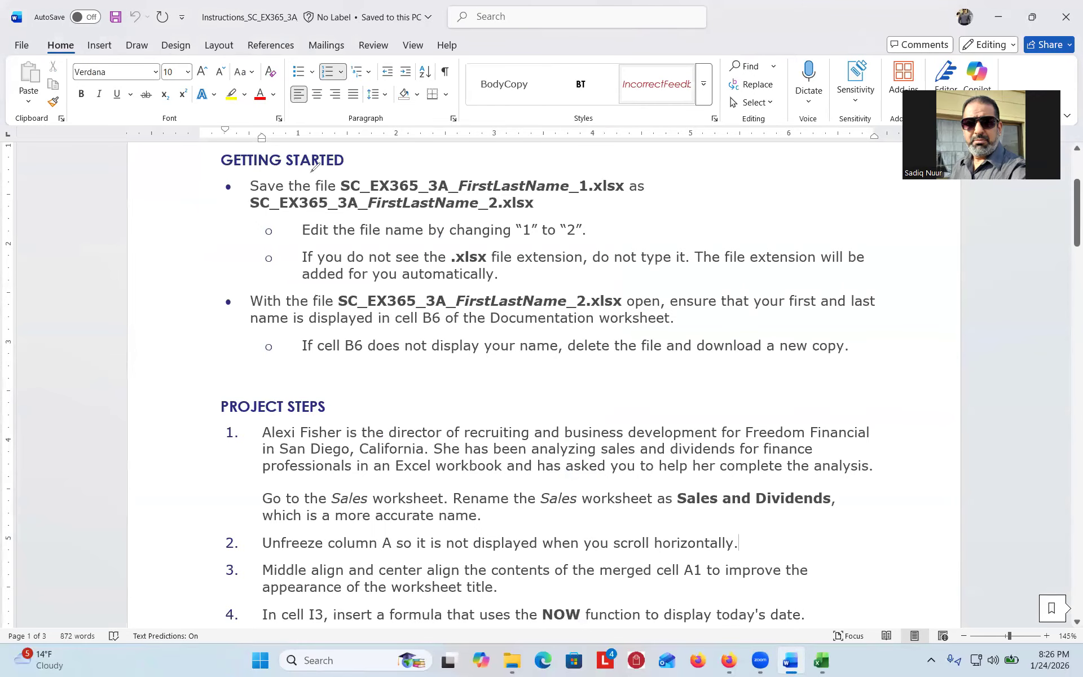
- Mark up the Getting Started file-name note changing 1 to 2, then scroll to Project Steps
{"action": "key", "text": "ctrl+2"}
{"action": "mouse_move", "coordinate": [194, 314]}
{"action": "left_mouse_down"}
{"action": "mouse_move", "coordinate": [236, 238]}
{"action": "mouse_move", "coordinate": [288, 214]}
{"action": "left_mouse_up"}
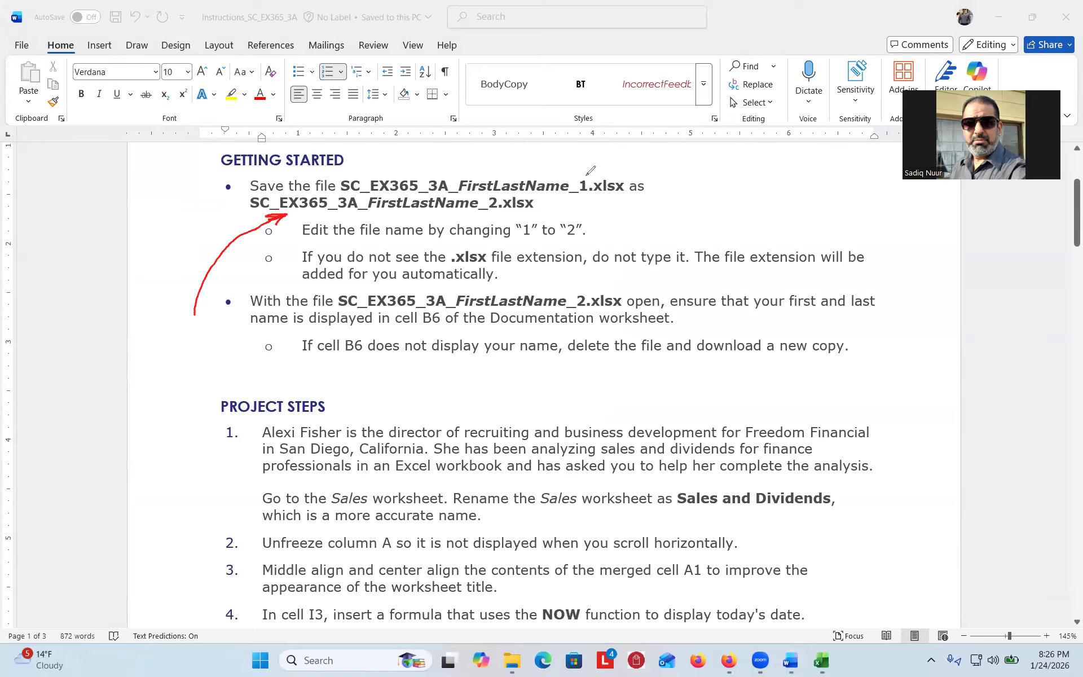
{"action": "left_click_drag", "start_coordinate": [586, 175], "coordinate": [585, 197]}
{"action": "mouse_move", "coordinate": [496, 196]}
{"action": "left_mouse_down"}
{"action": "mouse_move", "coordinate": [489, 211]}
{"action": "mouse_move", "coordinate": [505, 210]}
{"action": "mouse_move", "coordinate": [499, 197]}
{"action": "left_mouse_up"}
{"action": "mouse_move", "coordinate": [521, 245]}
{"action": "left_mouse_down"}
{"action": "mouse_move", "coordinate": [578, 244]}
{"action": "mouse_move", "coordinate": [595, 223]}
{"action": "mouse_move", "coordinate": [534, 204]}
{"action": "mouse_move", "coordinate": [511, 228]}
{"action": "mouse_move", "coordinate": [530, 237]}
{"action": "left_mouse_up"}
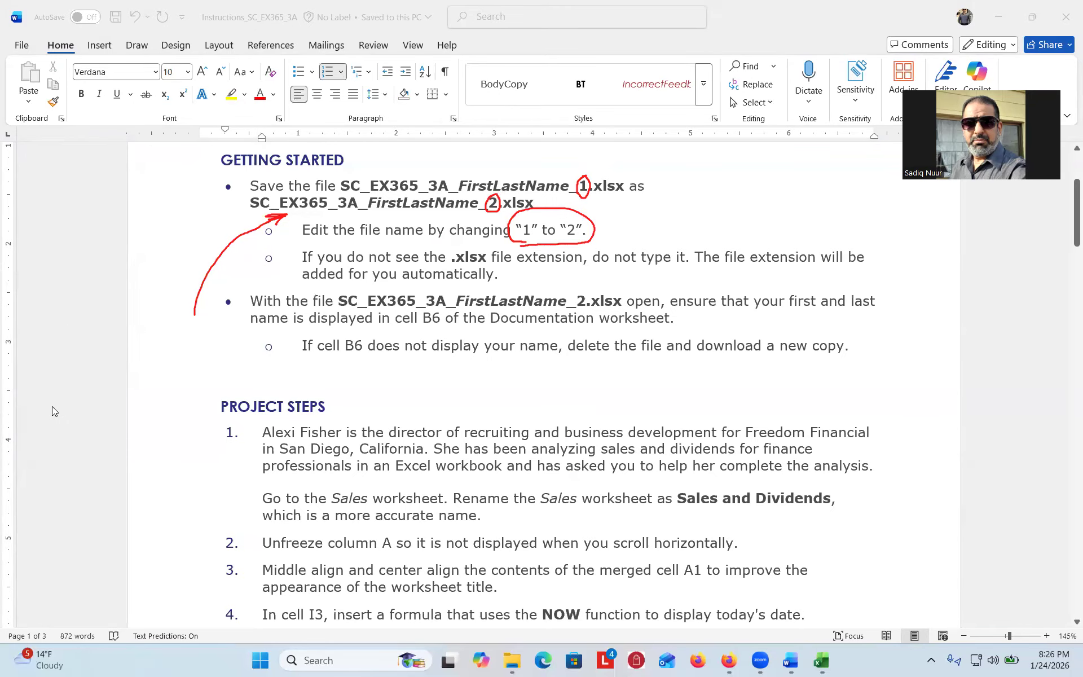
{"action": "left_click_drag", "start_coordinate": [1073, 207], "coordinate": [1066, 244]}
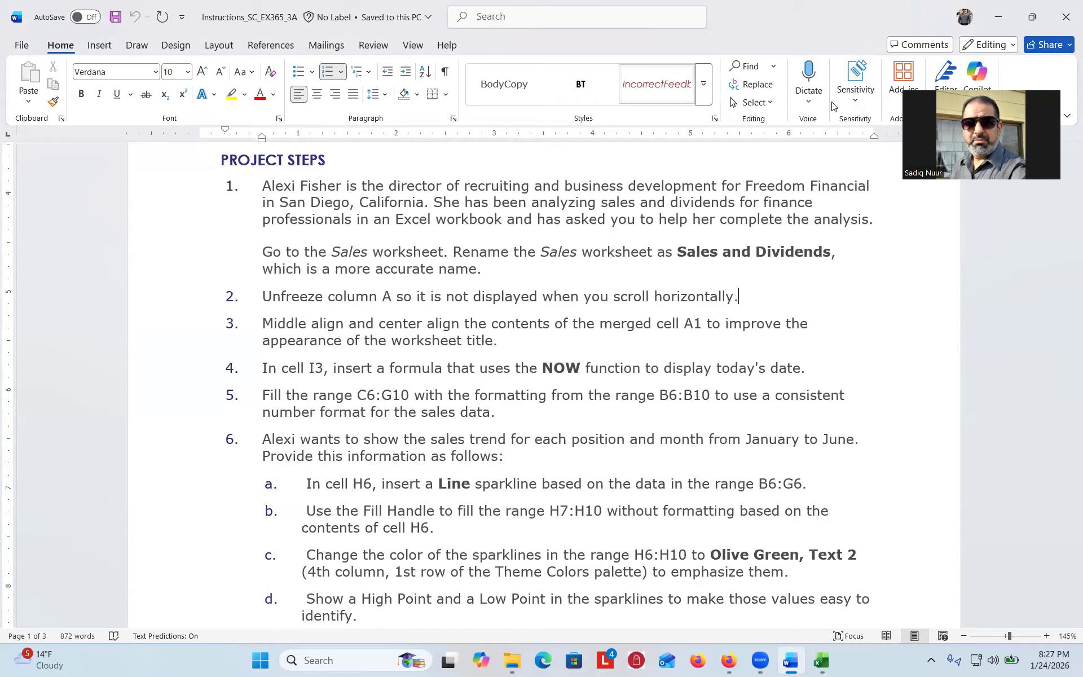
- Annotate step 1 by ticking it and underlining the Sales worksheet instruction, then clear the marks
{"action": "key", "text": "ctrl+2"}
{"action": "mouse_move", "coordinate": [223, 255]}
{"action": "left_mouse_down"}
{"action": "mouse_move", "coordinate": [243, 260]}
{"action": "mouse_move", "coordinate": [259, 242]}
{"action": "left_mouse_up"}
{"action": "left_click_drag", "start_coordinate": [336, 261], "coordinate": [511, 258]}
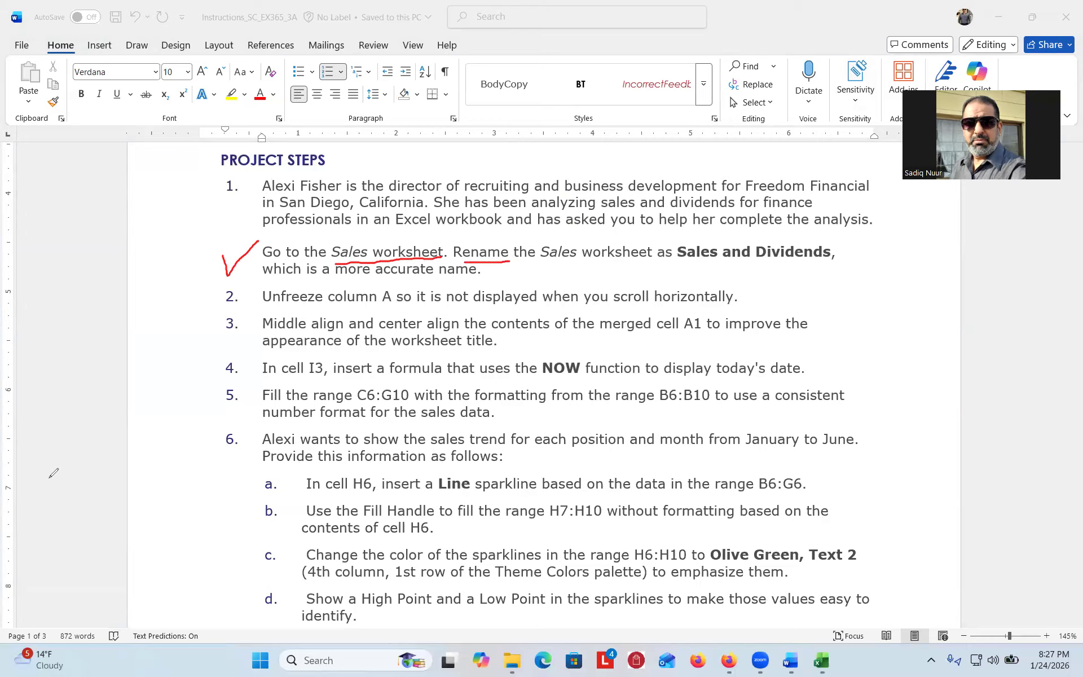
{"action": "left_click", "coordinate": [73, 416]}
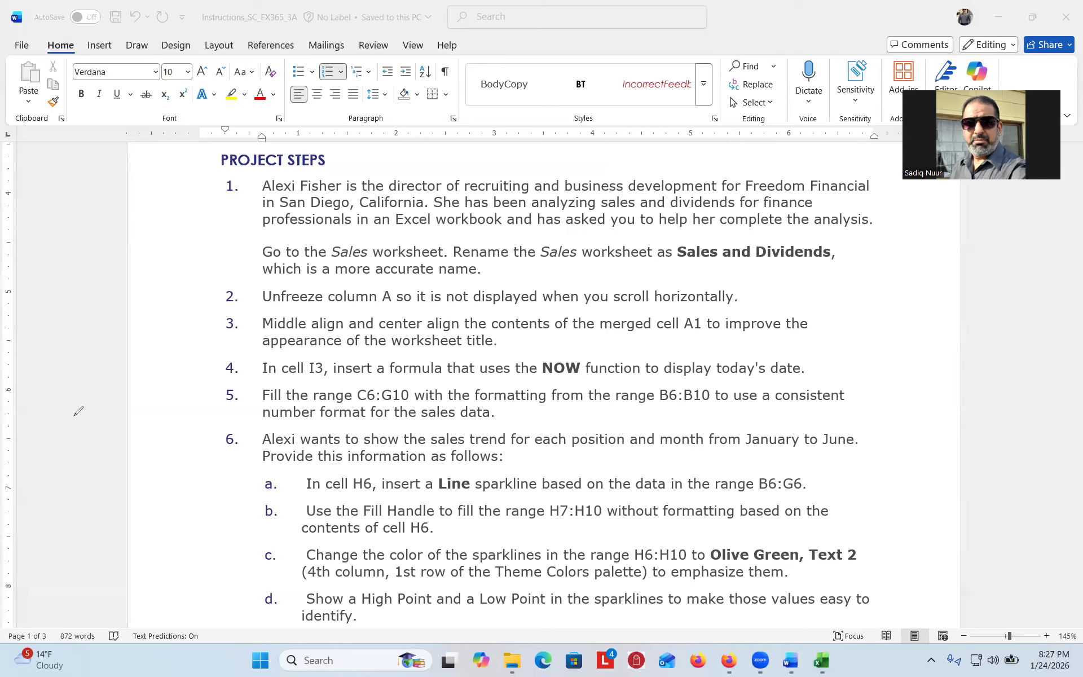
- Copy the new sheet name 'Sales and Dividends' from step 1 and return to Excel
{"action": "left_click", "coordinate": [689, 273]}
{"action": "left_click_drag", "start_coordinate": [678, 252], "coordinate": [831, 252]}
{"action": "key", "text": "ctrl+c"}
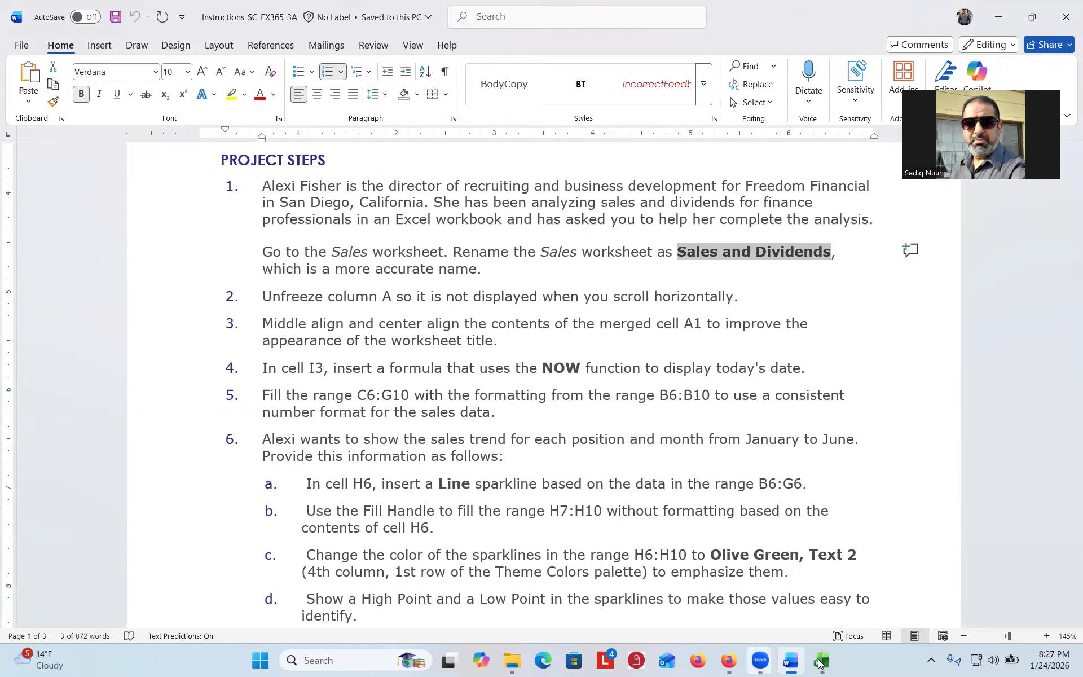
{"action": "left_click", "coordinate": [822, 663]}
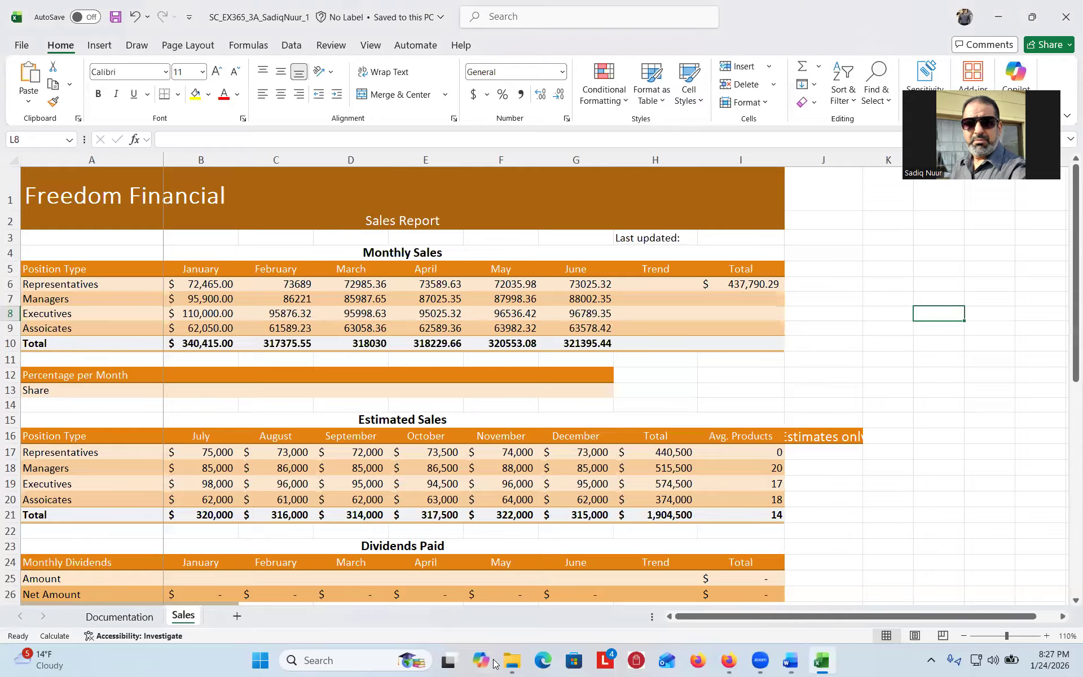
- Rename the Sales worksheet tab to 'Sales and Dividends' by pasting the copied name
{"action": "key", "text": "ctrl"}
{"action": "key", "text": "ctrl"}
{"action": "key", "text": "ctrl"}
{"action": "double_click", "coordinate": [182, 616]}
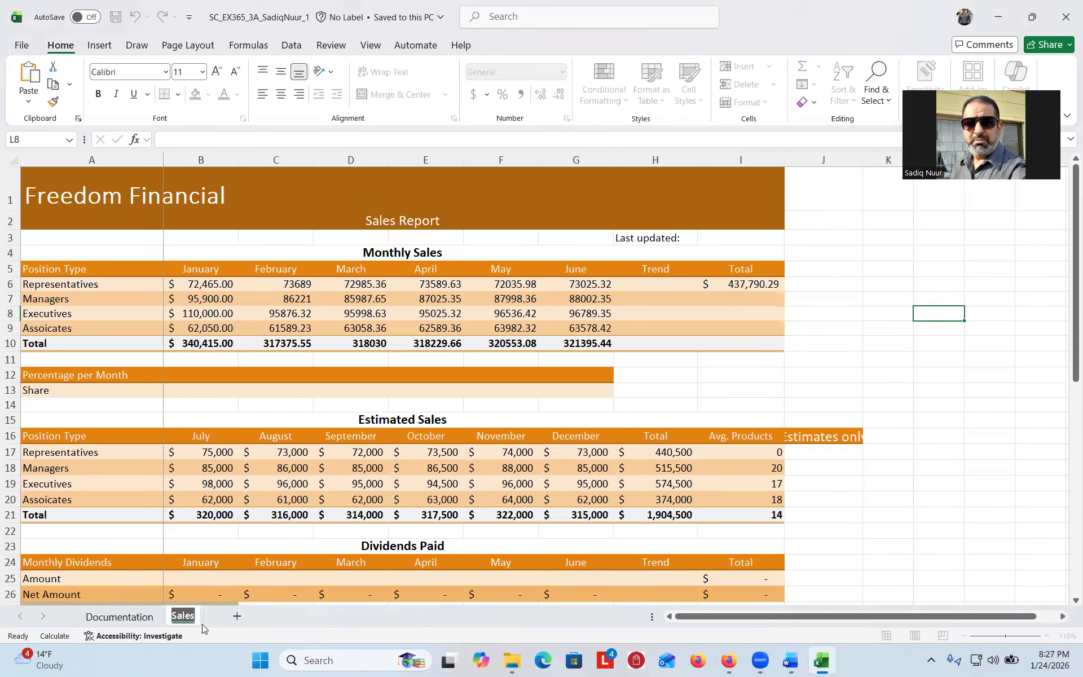
{"action": "key", "text": "ctrl+v"}
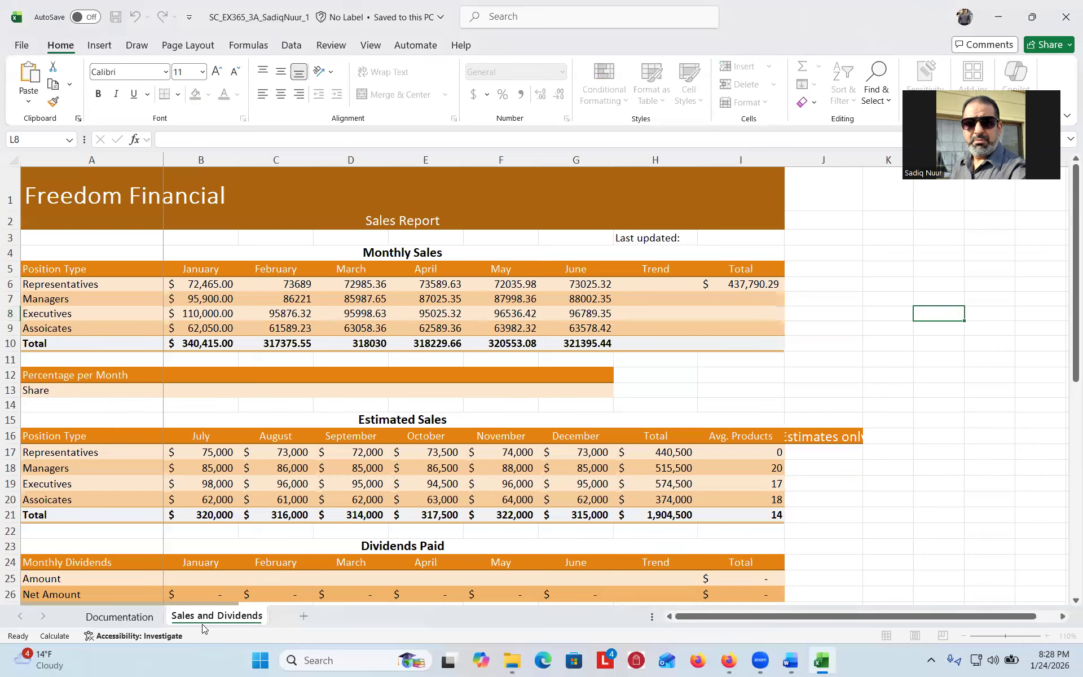
{"action": "key", "text": "Return"}
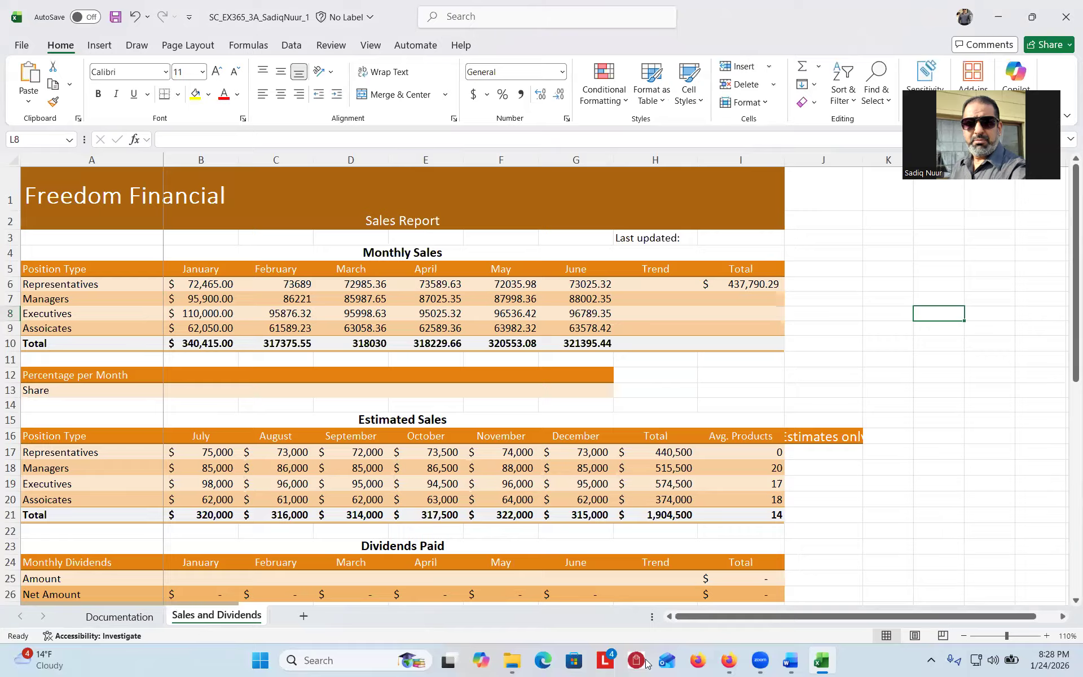
{"action": "left_click", "coordinate": [790, 659]}
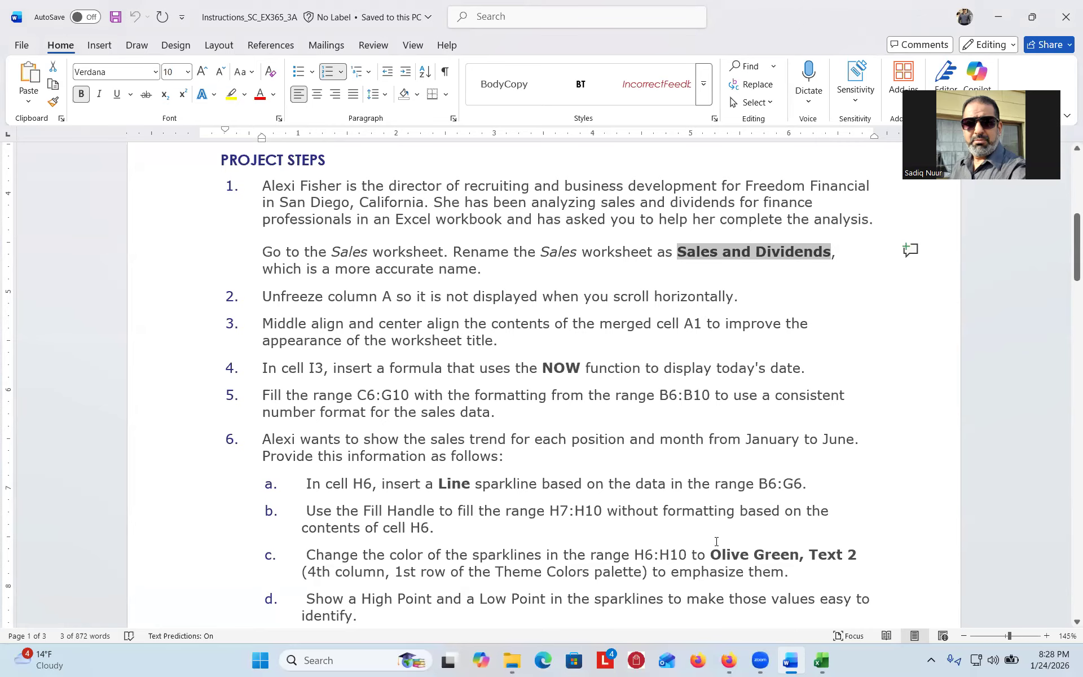
- Check that frozen column A stays put while moving along row 21, then show the View ribbon
{"action": "left_click", "coordinate": [821, 659]}
{"action": "mouse_move", "coordinate": [1066, 382]}
{"action": "left_mouse_down"}
{"action": "mouse_move", "coordinate": [1066, 445]}
{"action": "mouse_move", "coordinate": [1065, 401]}
{"action": "left_mouse_up"}
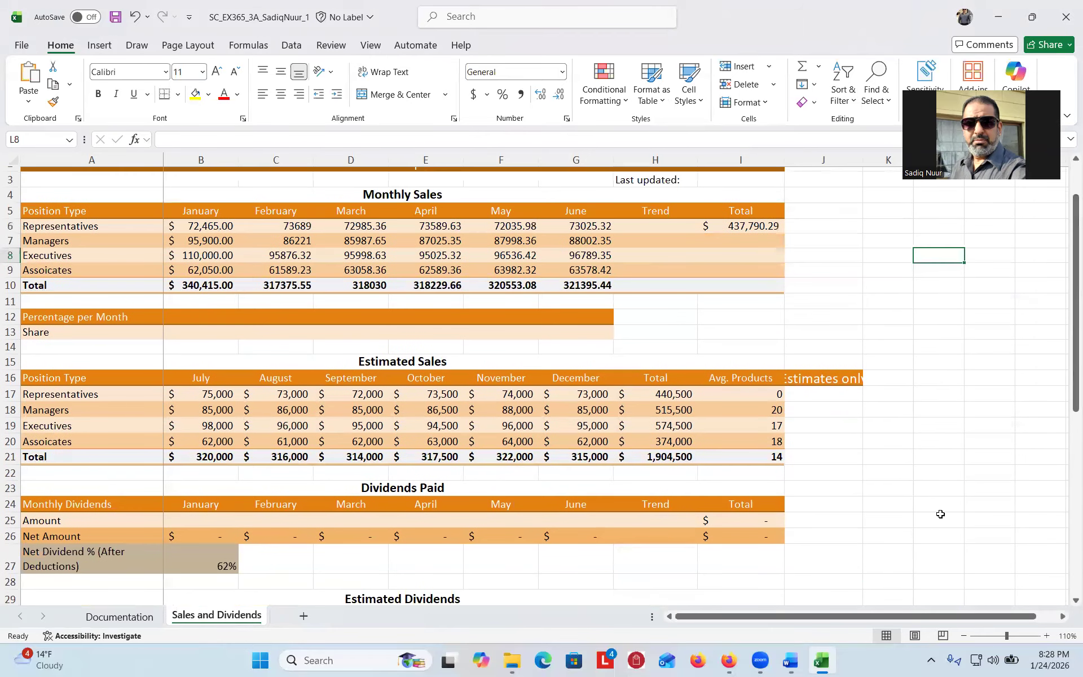
{"action": "left_click_drag", "start_coordinate": [918, 615], "coordinate": [1008, 607]}
{"action": "left_click", "coordinate": [910, 452]}
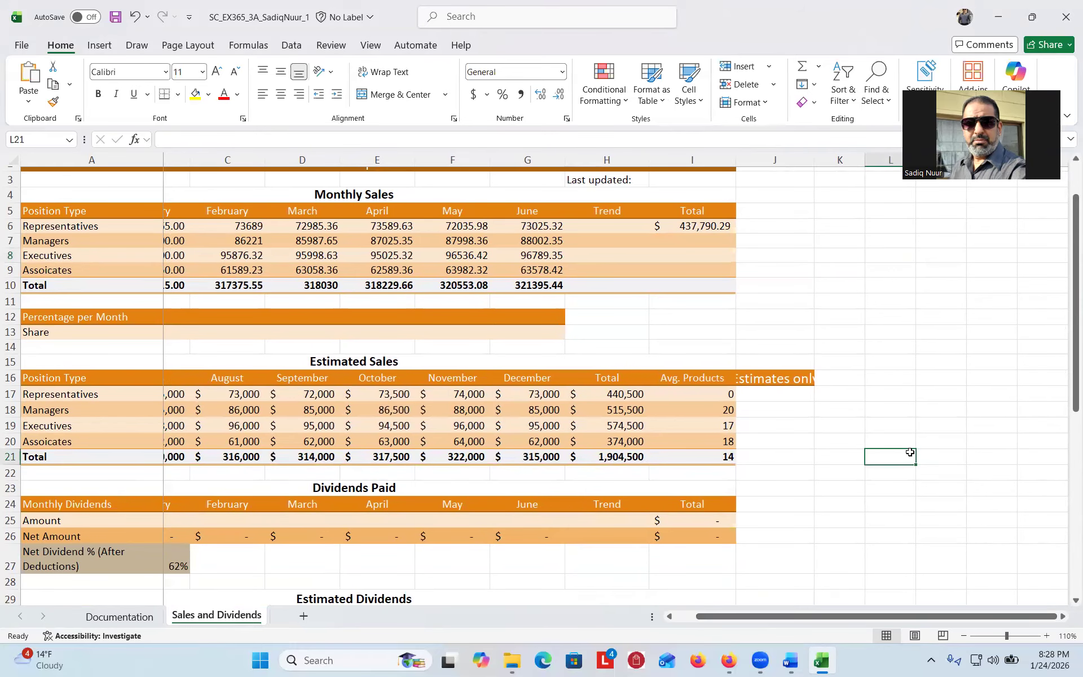
{"action": "key", "text": "Right"}
{"action": "key", "text": "Right"}
{"action": "key", "text": "Right"}
{"action": "key", "text": "Right"}
{"action": "key", "text": "Right"}
{"action": "key", "text": "Right"}
{"action": "key", "text": "Right"}
{"action": "key", "text": "Right"}
{"action": "key", "text": "Right"}
{"action": "key", "text": "Right"}
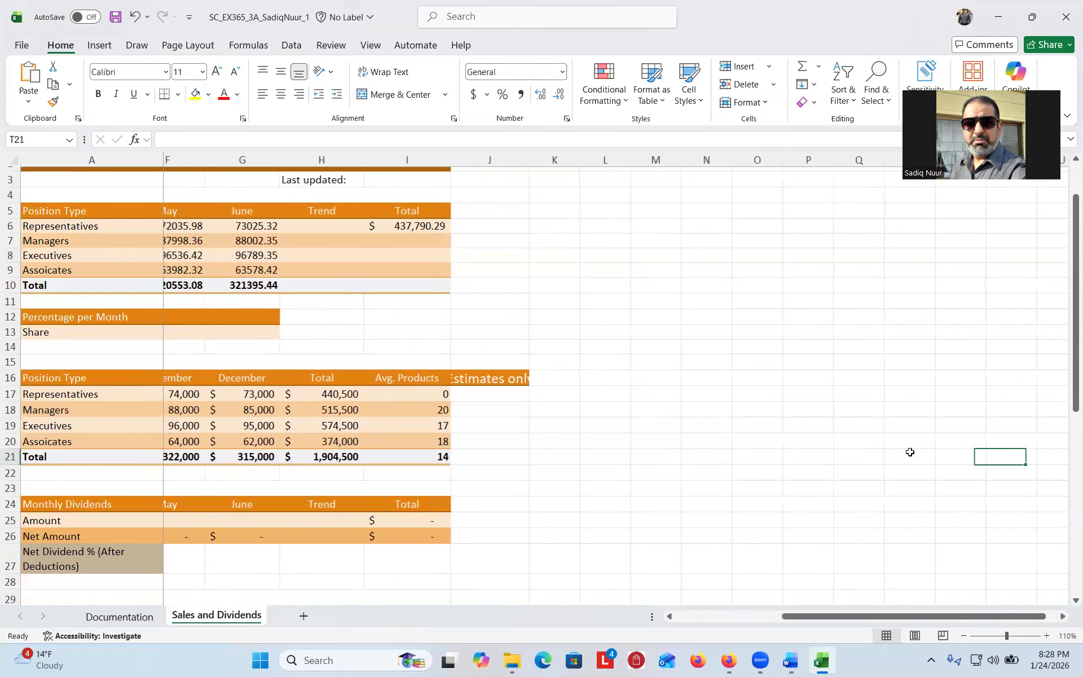
{"action": "left_click_drag", "start_coordinate": [1071, 388], "coordinate": [1066, 309]}
{"action": "key", "text": "Right"}
{"action": "key", "text": "Right"}
{"action": "key", "text": "Right"}
{"action": "key", "text": "Right"}
{"action": "key", "text": "Right"}
{"action": "key", "text": "Right"}
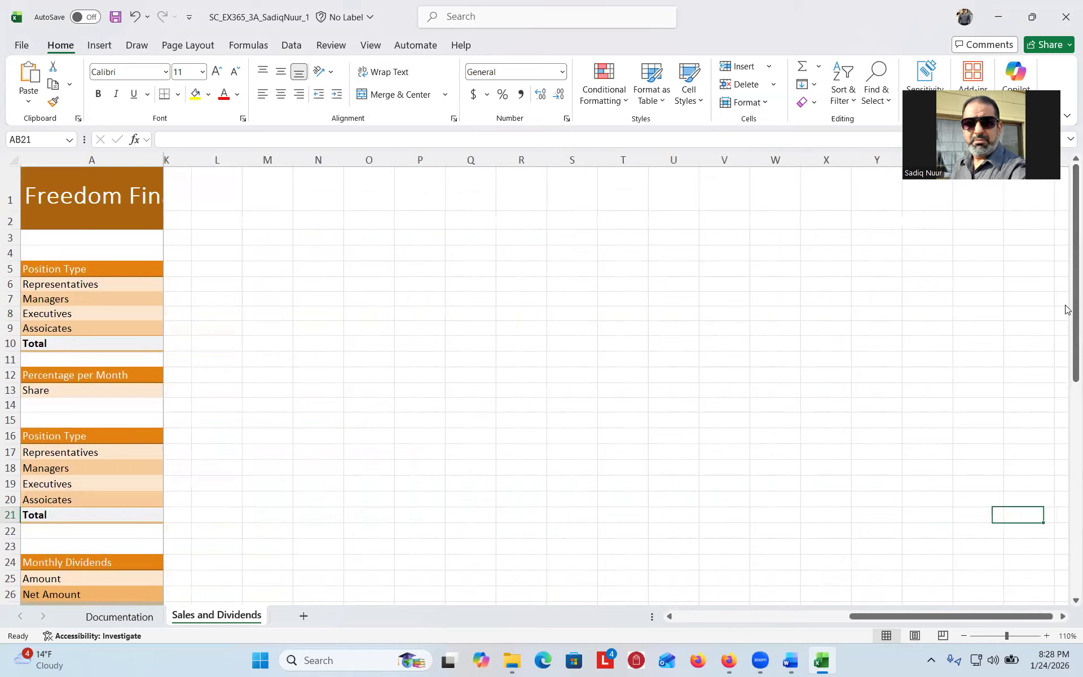
{"action": "key", "text": "Left"}
{"action": "key", "text": "Left"}
{"action": "key", "text": "Left"}
{"action": "key", "text": "Left"}
{"action": "key", "text": "Left"}
{"action": "key", "text": "Left"}
{"action": "key", "text": "Left"}
{"action": "key", "text": "Left"}
{"action": "key", "text": "Left"}
{"action": "key", "text": "Left"}
{"action": "key", "text": "Left"}
{"action": "key", "text": "Left"}
{"action": "key", "text": "Left"}
{"action": "key", "text": "Left"}
{"action": "key", "text": "Left"}
{"action": "key", "text": "Left"}
{"action": "key", "text": "Left"}
{"action": "key", "text": "Left"}
{"action": "key", "text": "Left"}
{"action": "key", "text": "Left"}
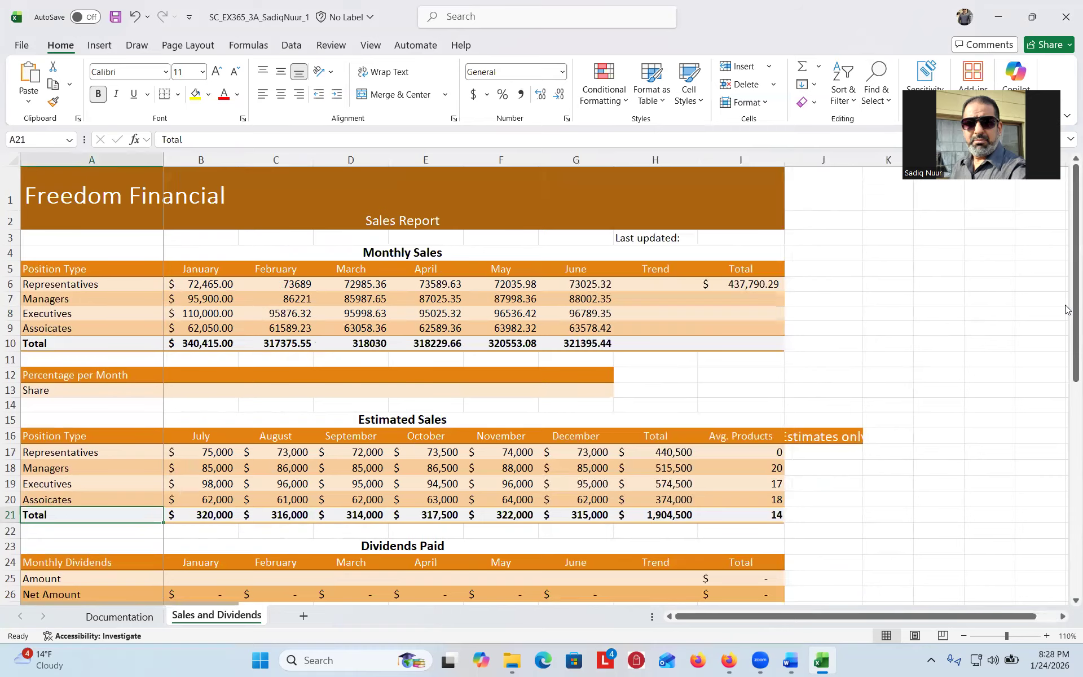
{"action": "left_click", "coordinate": [80, 157]}
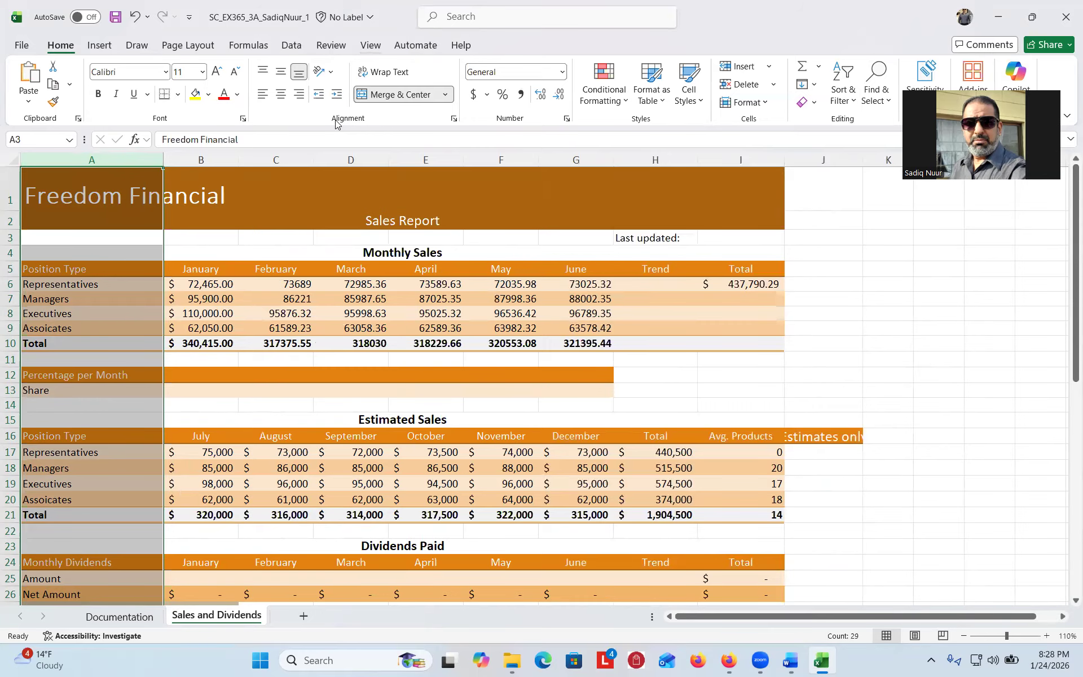
{"action": "left_click", "coordinate": [370, 44]}
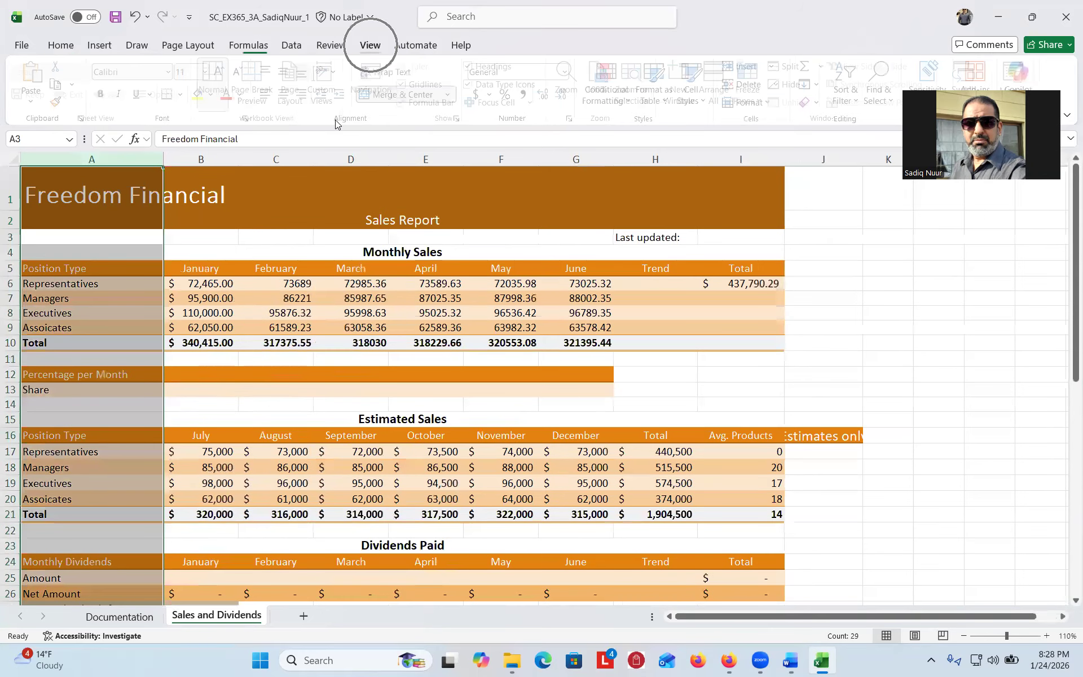
- Unfreeze column A with Freeze Panes > Unfreeze Panes and confirm it scrolls away from J6
{"action": "left_click", "coordinate": [829, 121]}
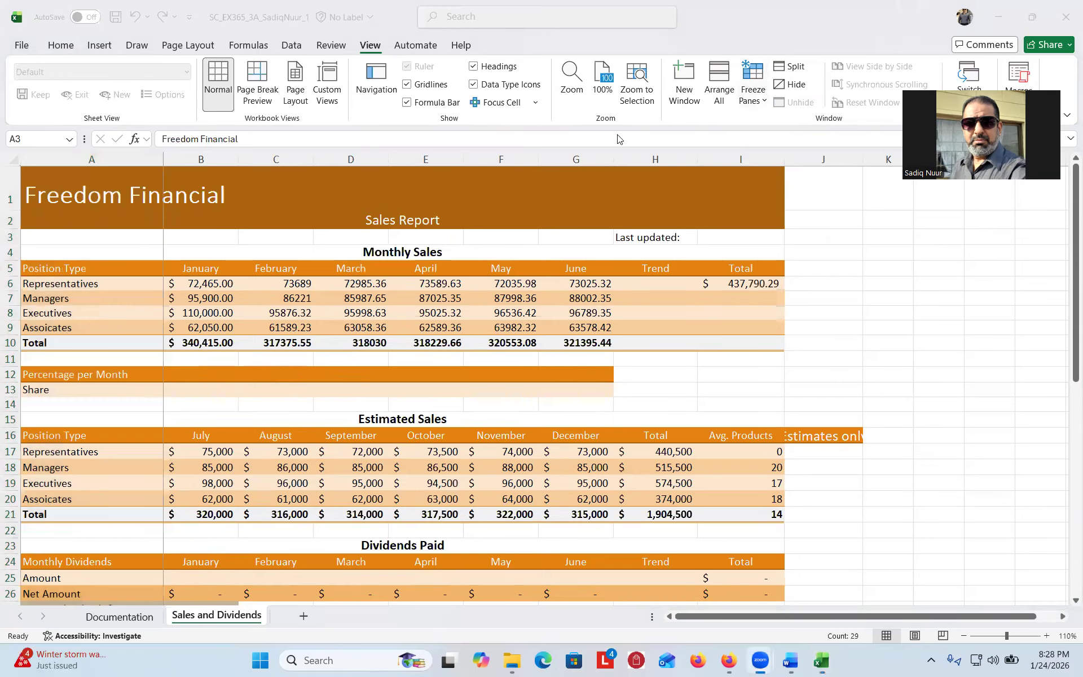
{"action": "left_click", "coordinate": [766, 105]}
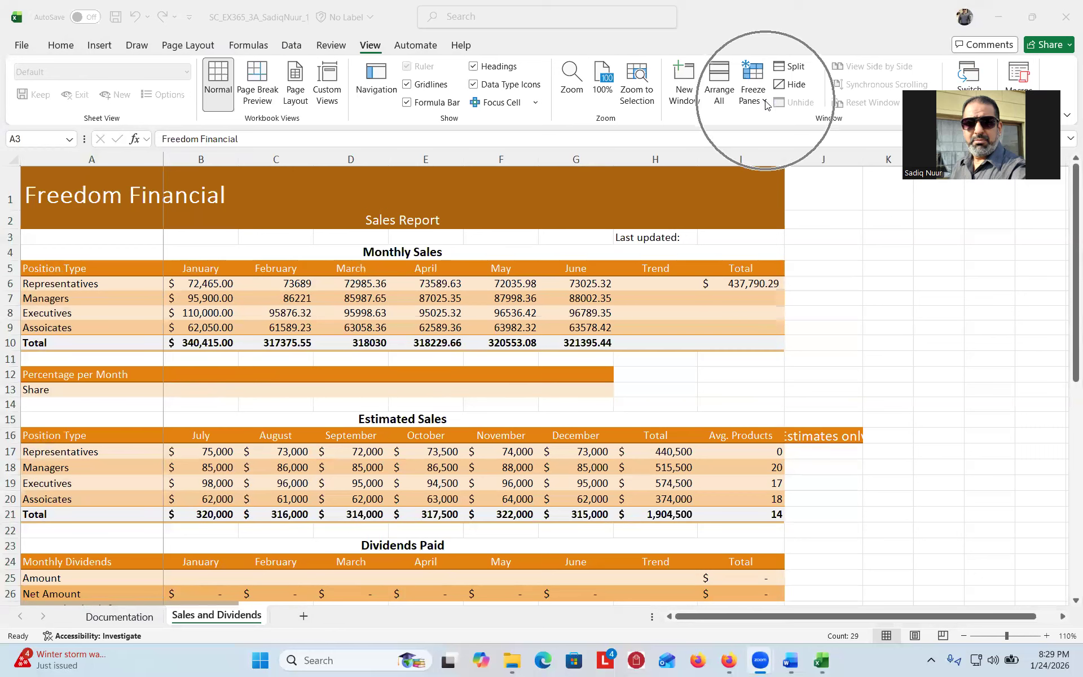
{"action": "left_click", "coordinate": [765, 105]}
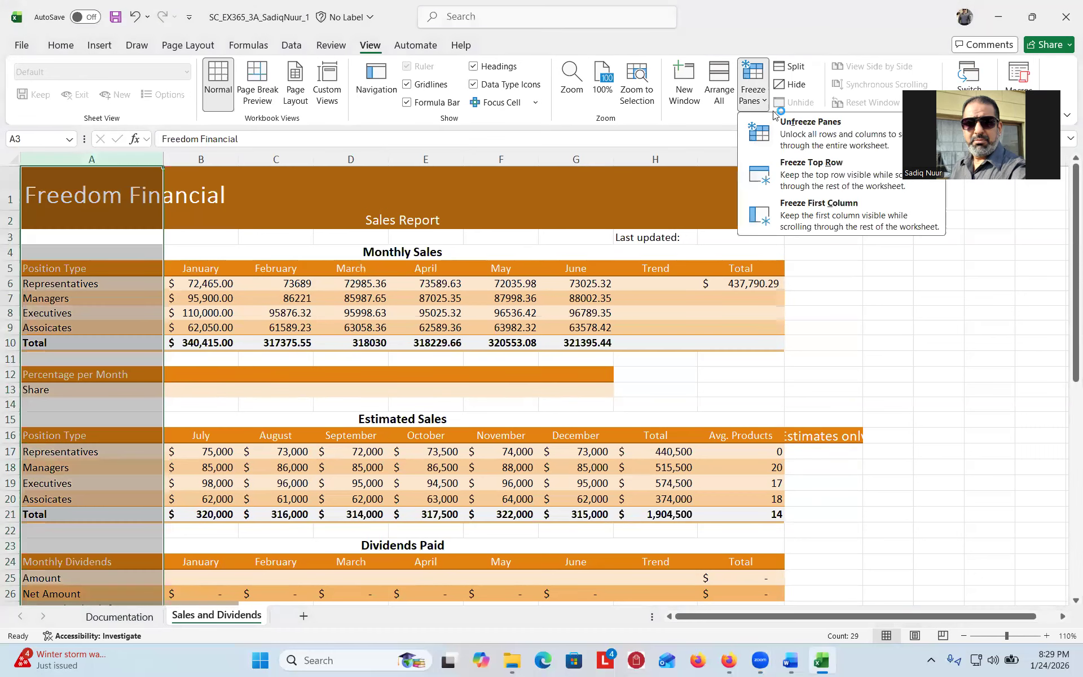
{"action": "left_click", "coordinate": [821, 137]}
{"action": "left_click", "coordinate": [254, 241]}
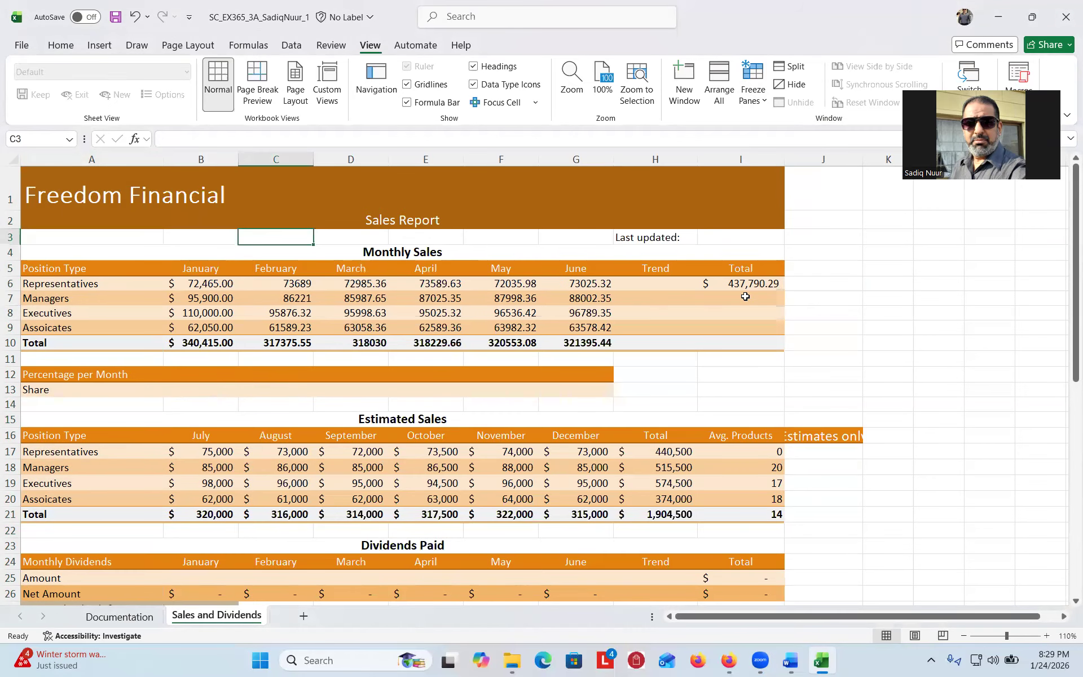
{"action": "left_click", "coordinate": [810, 286]}
{"action": "key", "text": "Right"}
{"action": "key", "text": "Right"}
{"action": "key", "text": "Right"}
{"action": "key", "text": "Right"}
{"action": "key", "text": "Right"}
{"action": "key", "text": "Right"}
{"action": "key", "text": "Right"}
{"action": "key", "text": "Right"}
{"action": "key", "text": "Right"}
{"action": "key", "text": "Right"}
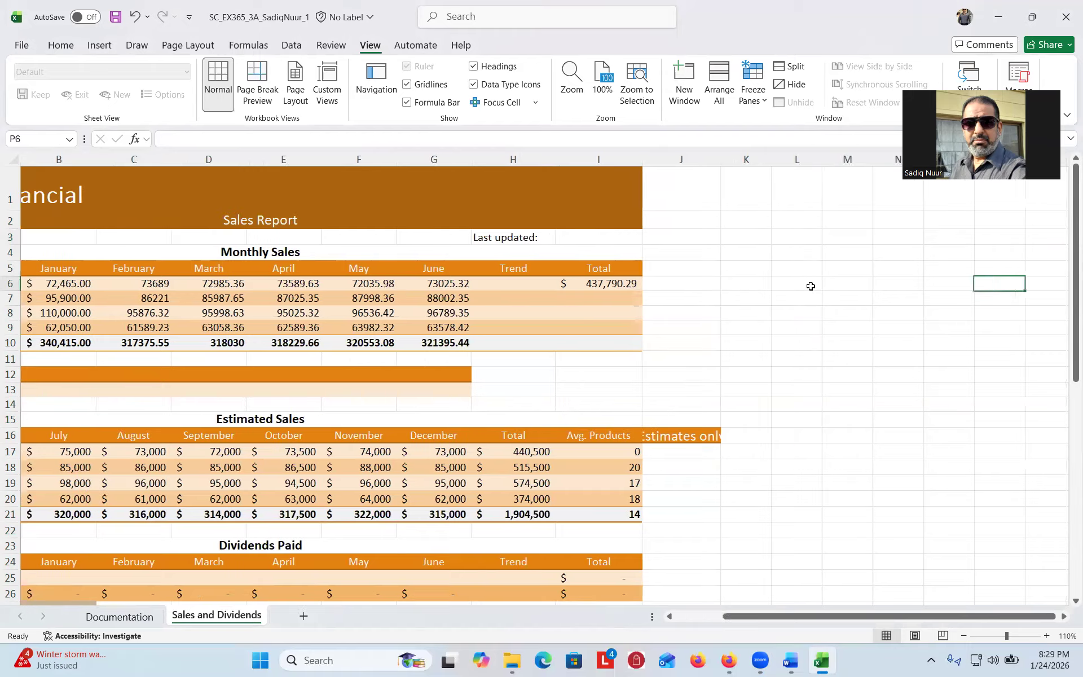
{"action": "key", "text": "Left"}
{"action": "key", "text": "Left"}
{"action": "key", "text": "Left"}
{"action": "key", "text": "Left"}
{"action": "key", "text": "Left"}
{"action": "key", "text": "Left"}
{"action": "key", "text": "Left"}
{"action": "key", "text": "Left"}
{"action": "key", "text": "Left"}
{"action": "key", "text": "Left"}
{"action": "key", "text": "Left"}
{"action": "key", "text": "Left"}
{"action": "key", "text": "Left"}
{"action": "key", "text": "Left"}
{"action": "key", "text": "Left"}
{"action": "key", "text": "Left"}
{"action": "key", "text": "Left"}
{"action": "key", "text": "Left"}
{"action": "key", "text": "Left"}
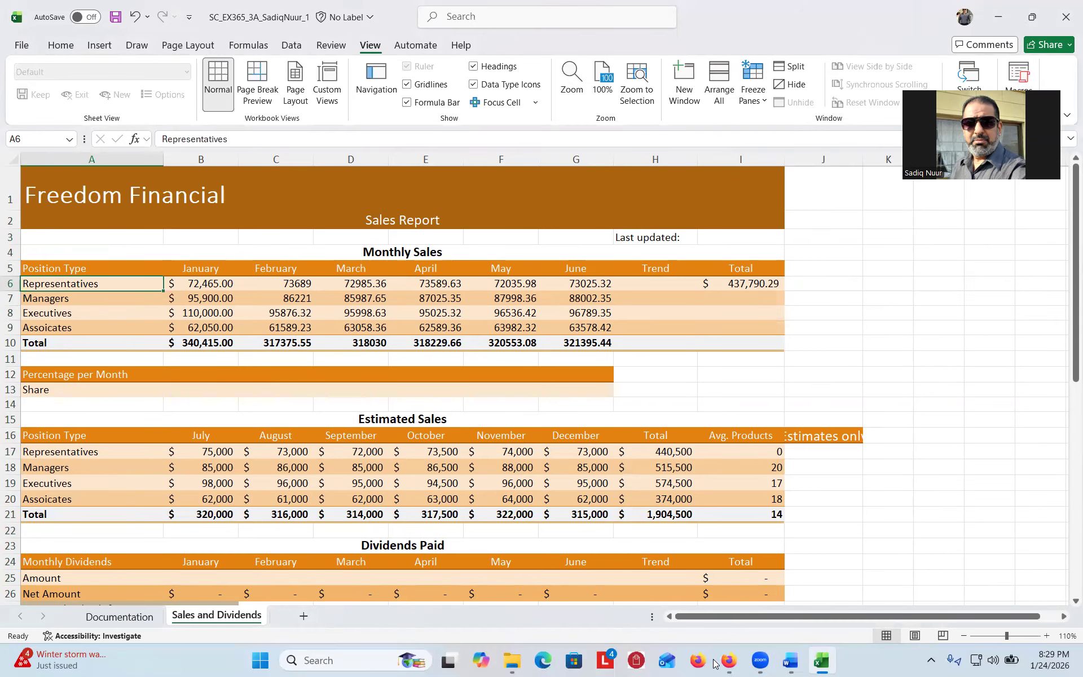
{"action": "left_click", "coordinate": [790, 661]}
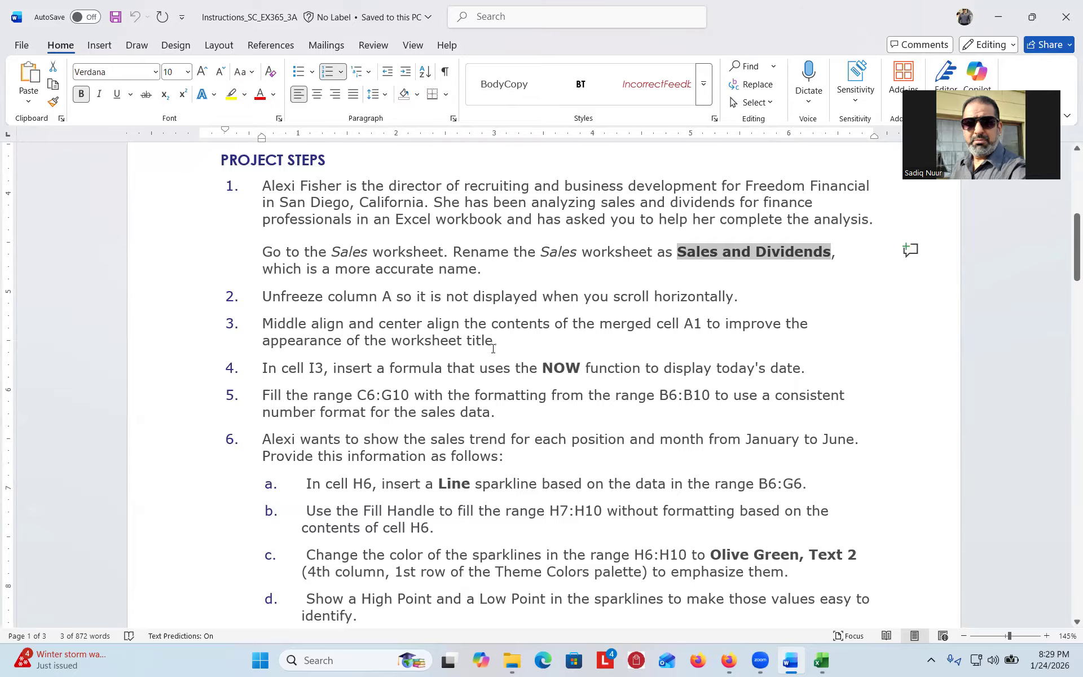
- Apply Middle Align and Center to the merged Freedom Financial title in A1
{"action": "left_click", "coordinate": [820, 660]}
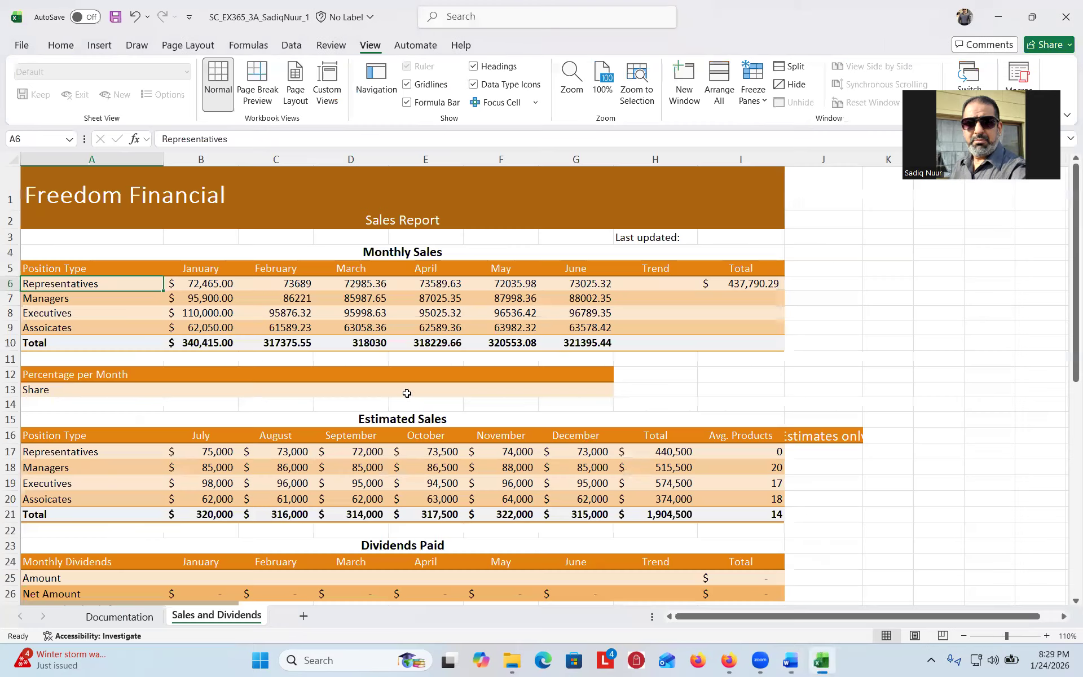
{"action": "left_click", "coordinate": [64, 193]}
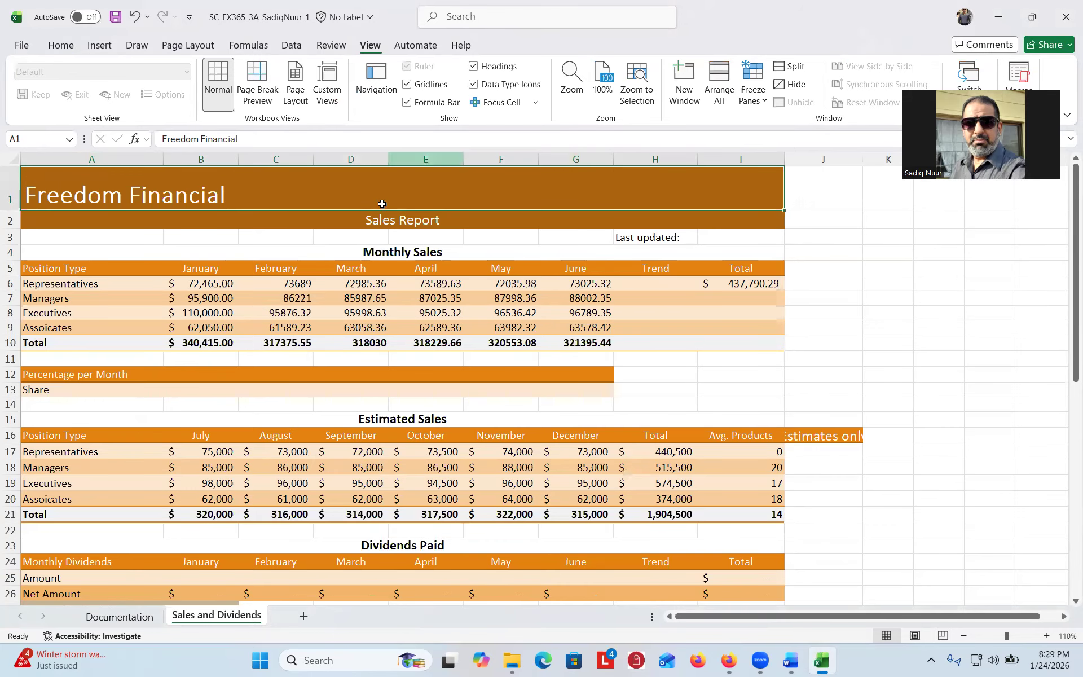
{"action": "left_click", "coordinate": [58, 45]}
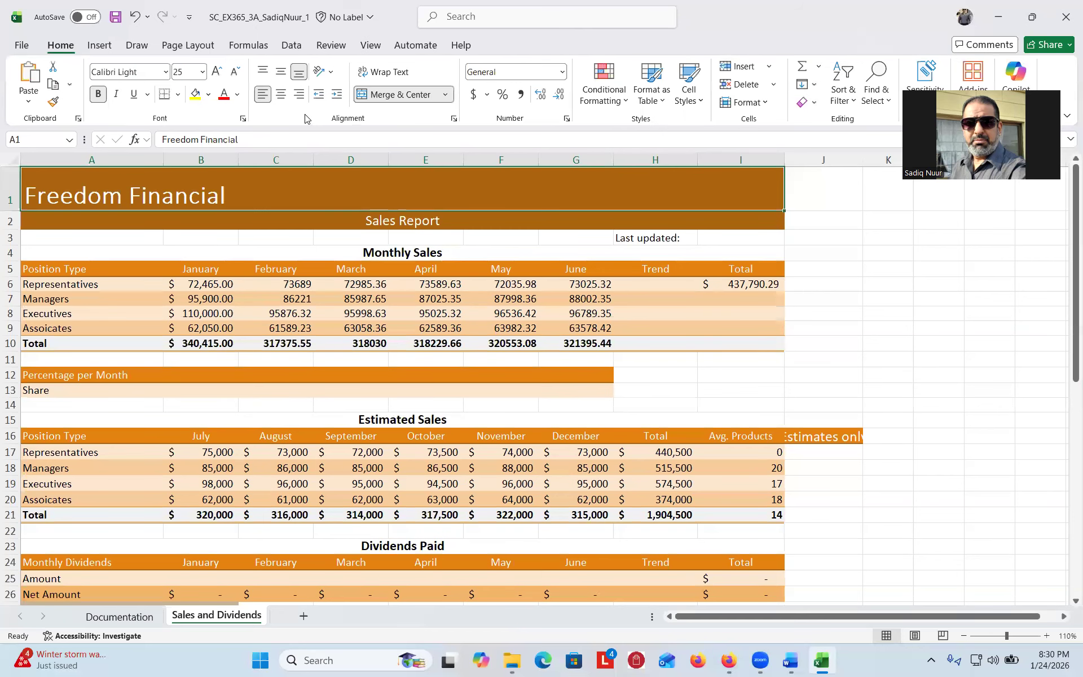
{"action": "key", "text": "ctrl"}
{"action": "key", "text": "ctrl"}
{"action": "key", "text": "ctrl"}
{"action": "left_click", "coordinate": [280, 73]}
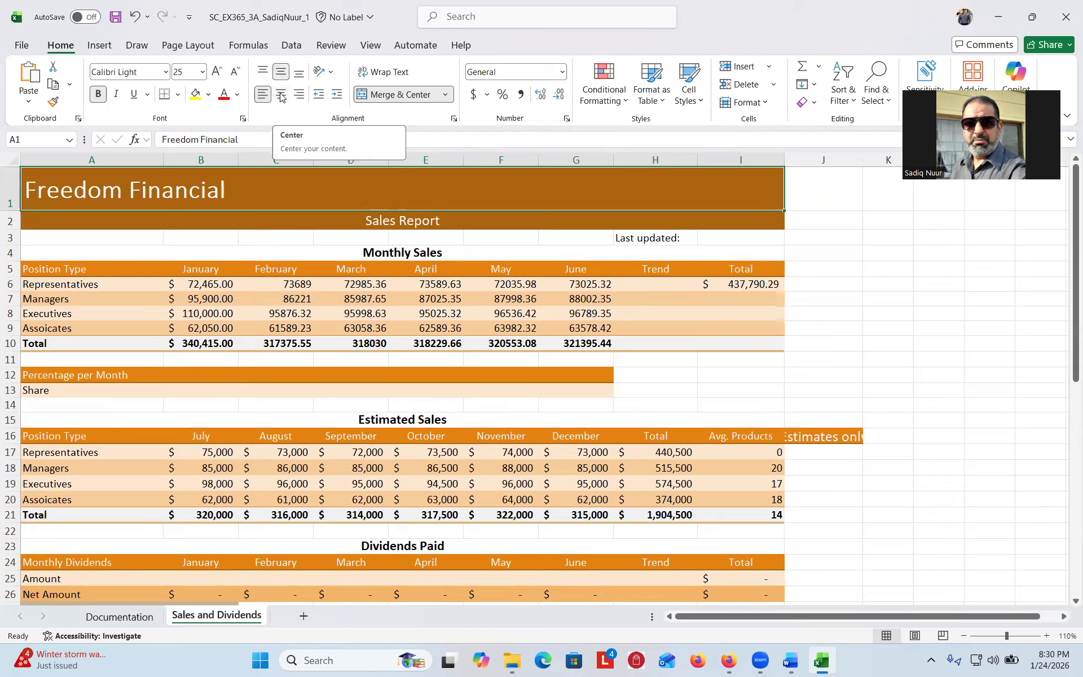
{"action": "left_click", "coordinate": [281, 96]}
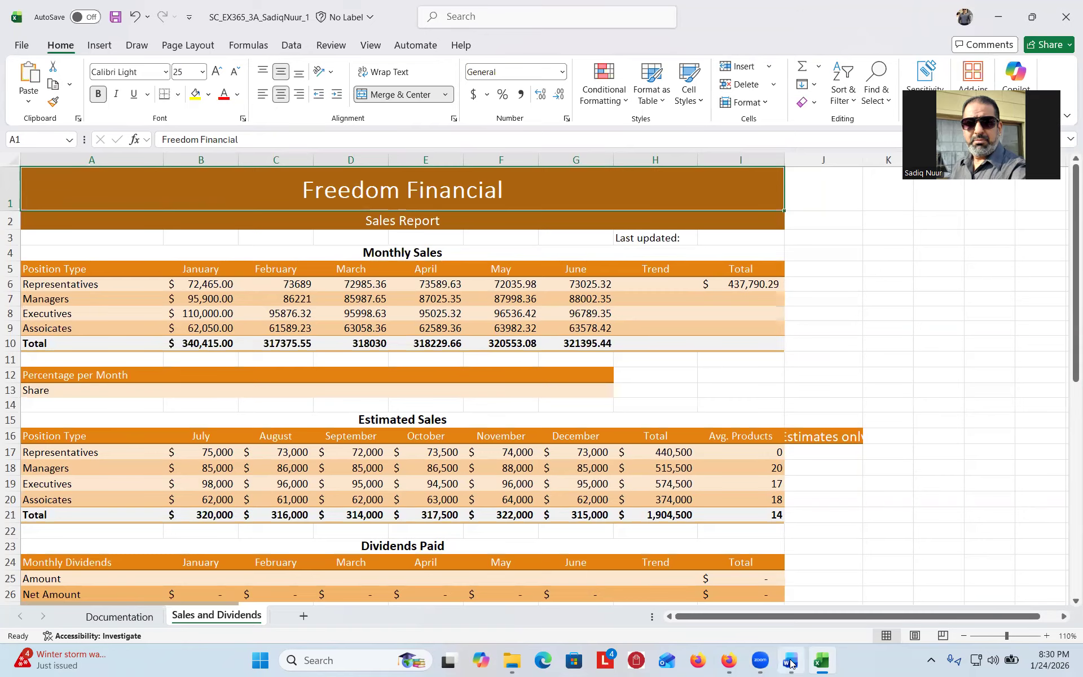
- Enter =NOW() in cell I3 beside Last updated to display the current date and time
{"action": "left_click", "coordinate": [789, 661]}
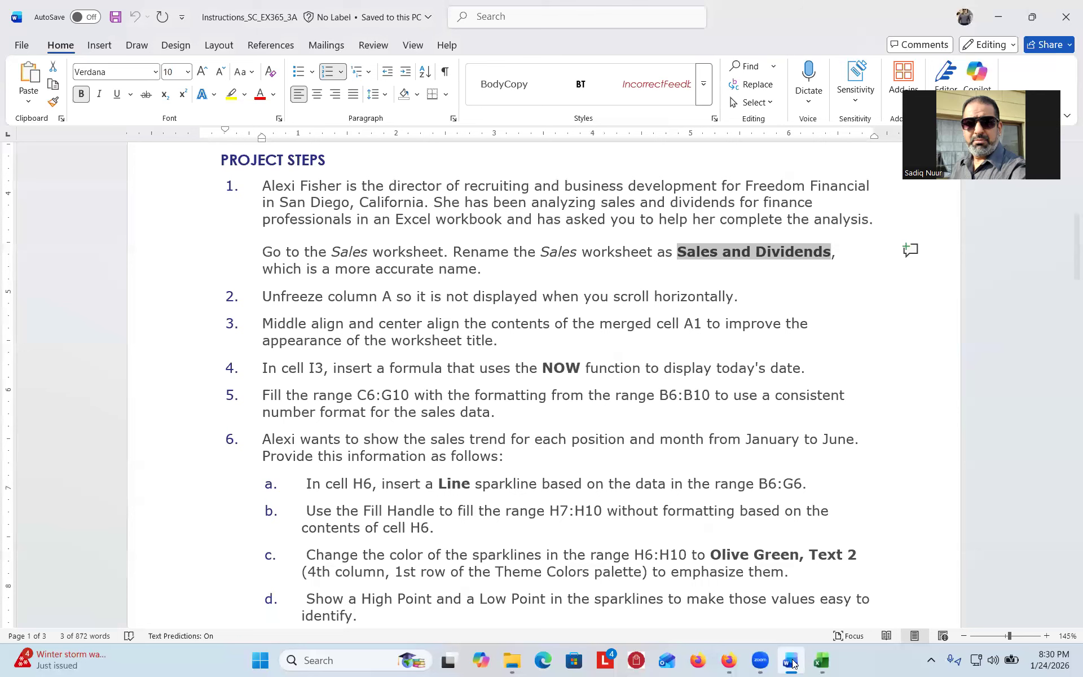
{"action": "mouse_move", "coordinate": [818, 659]}
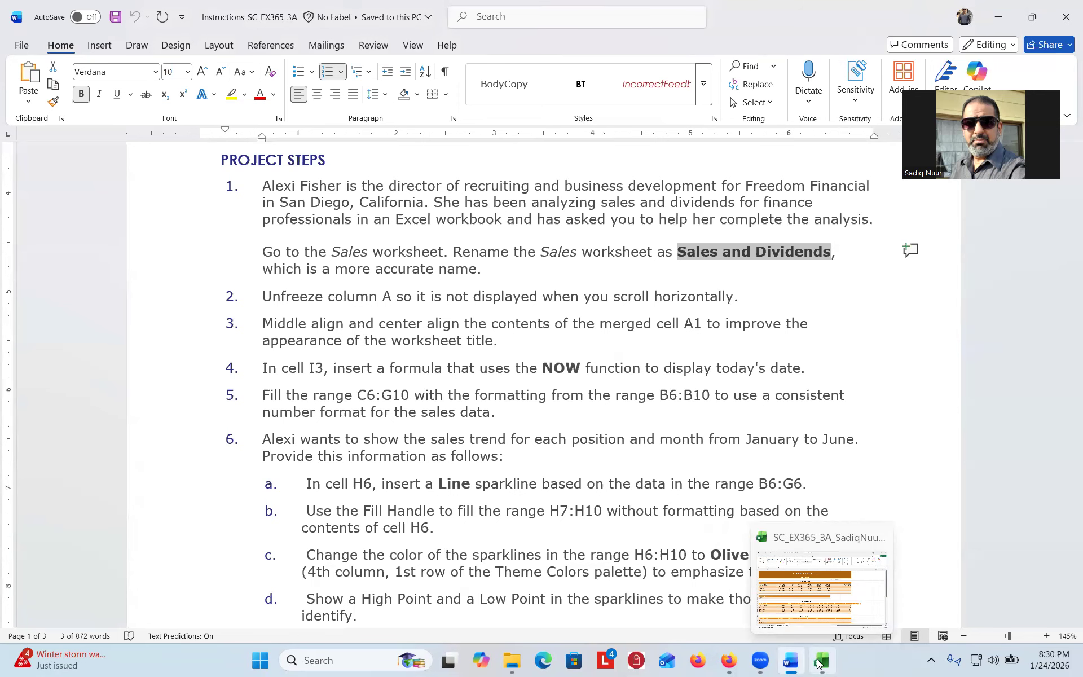
{"action": "left_click", "coordinate": [819, 662]}
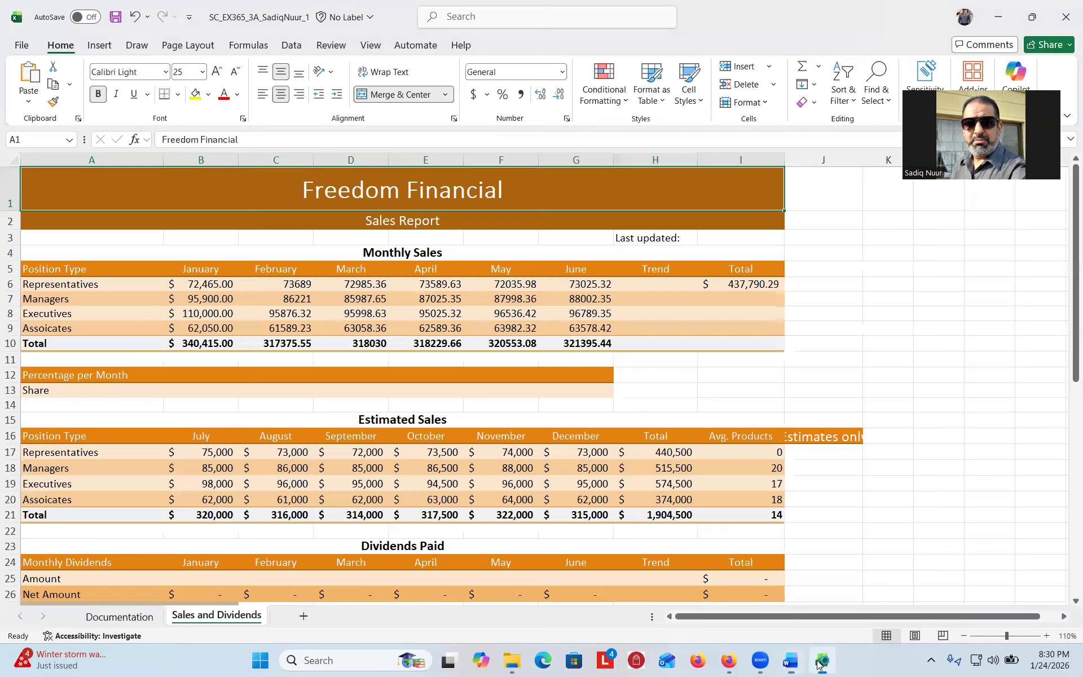
{"action": "left_click", "coordinate": [740, 237]}
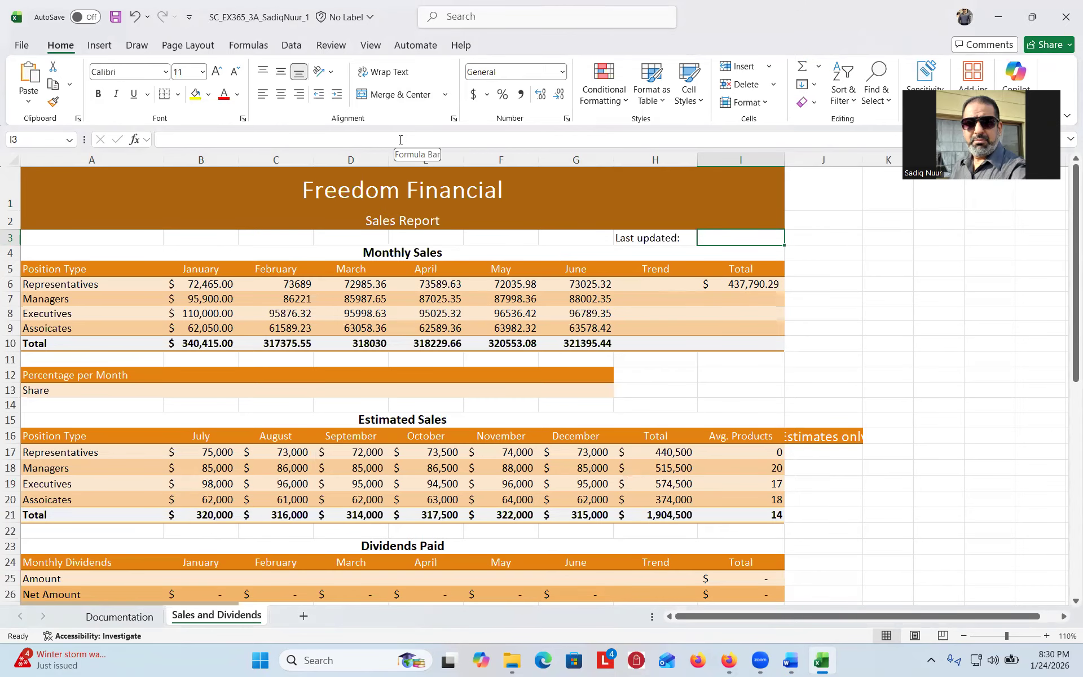
{"action": "type", "text": "="}
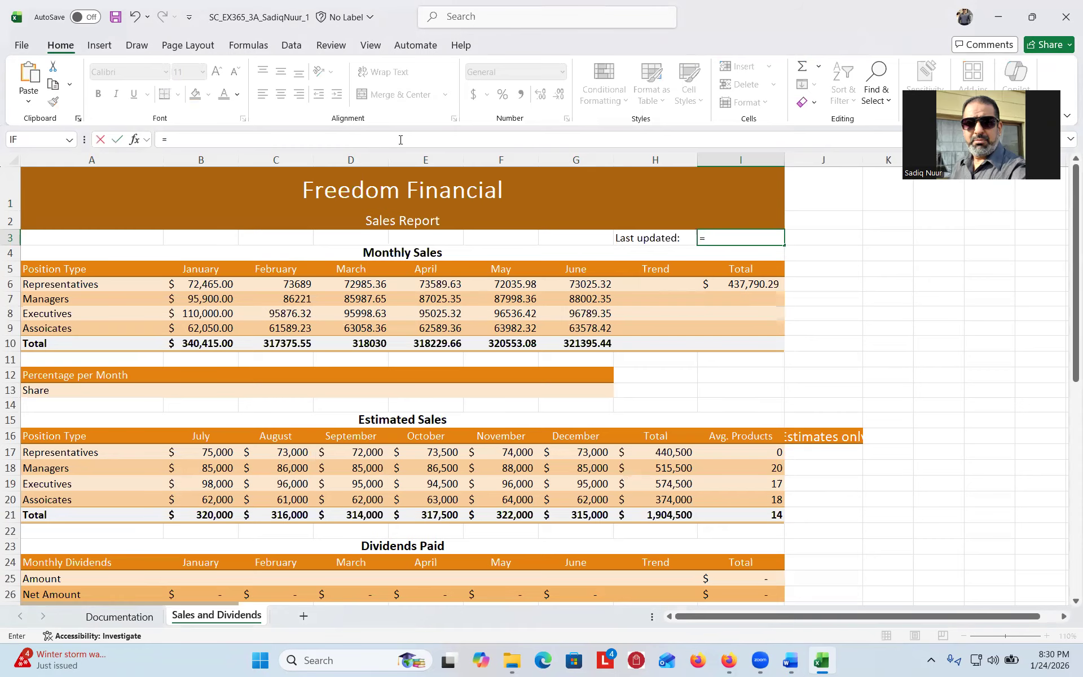
{"action": "type", "text": "now"}
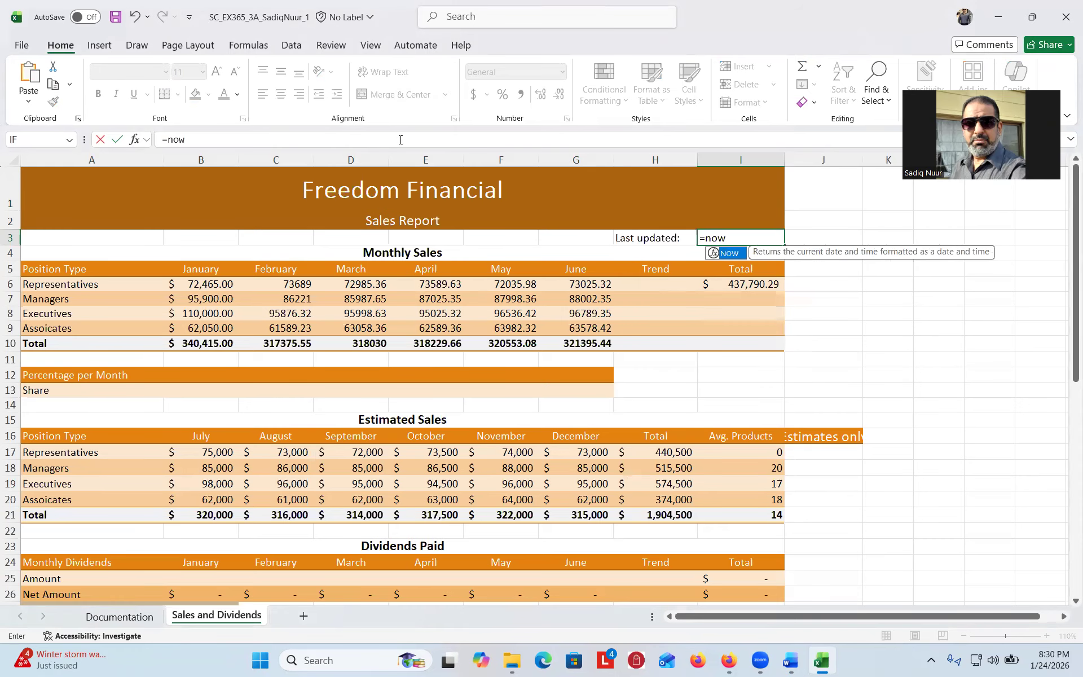
{"action": "double_click", "coordinate": [728, 253]}
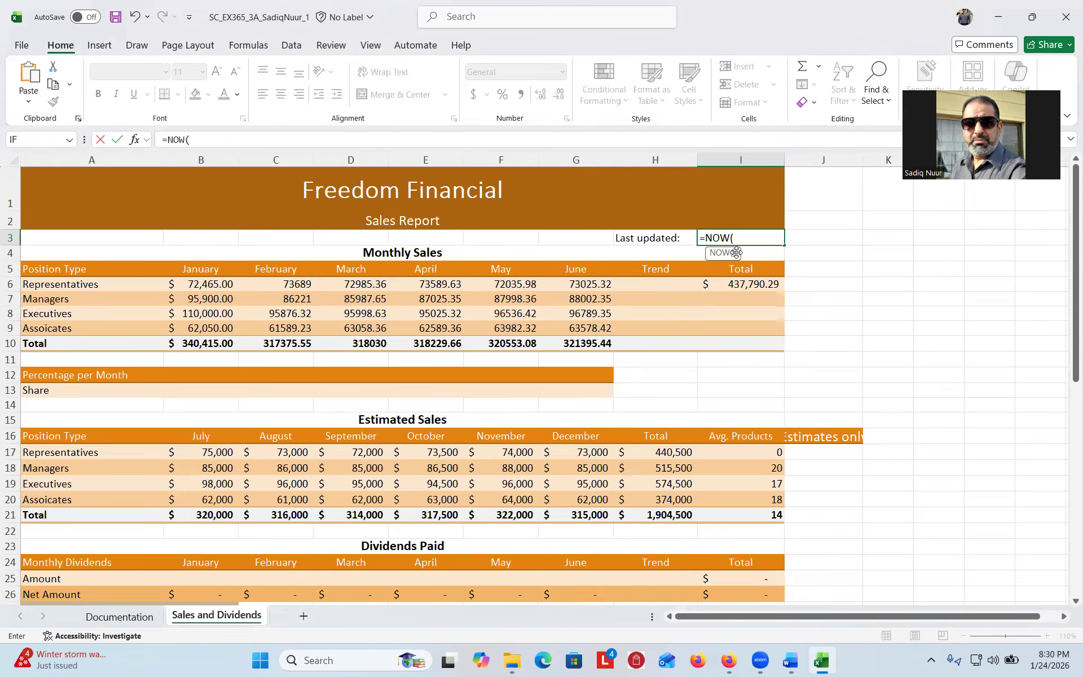
{"action": "type", "text": ")"}
{"action": "key", "text": "Return"}
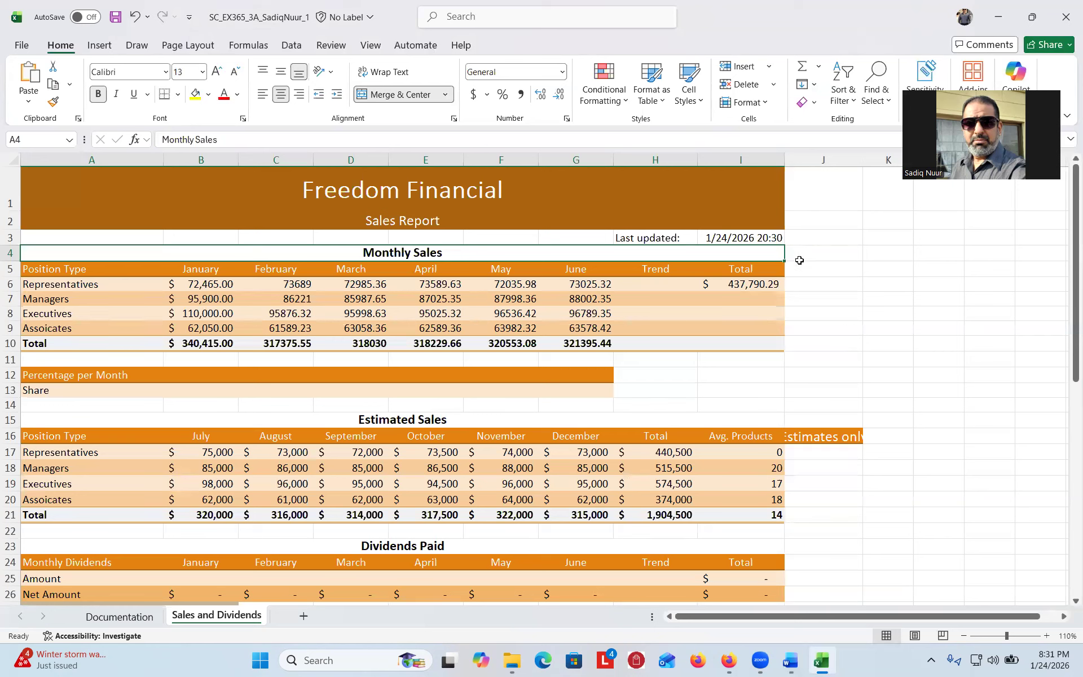
- Check cell I3's number format, leave it unchanged, and return to the Word instructions
{"action": "left_click", "coordinate": [751, 238]}
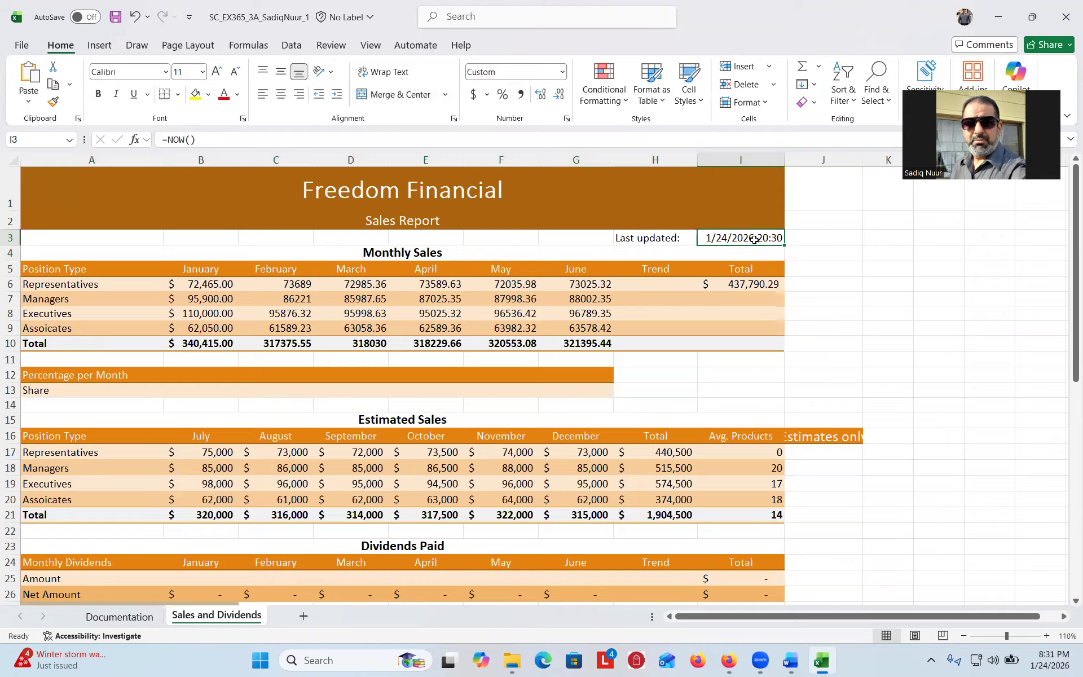
{"action": "left_click", "coordinate": [563, 72]}
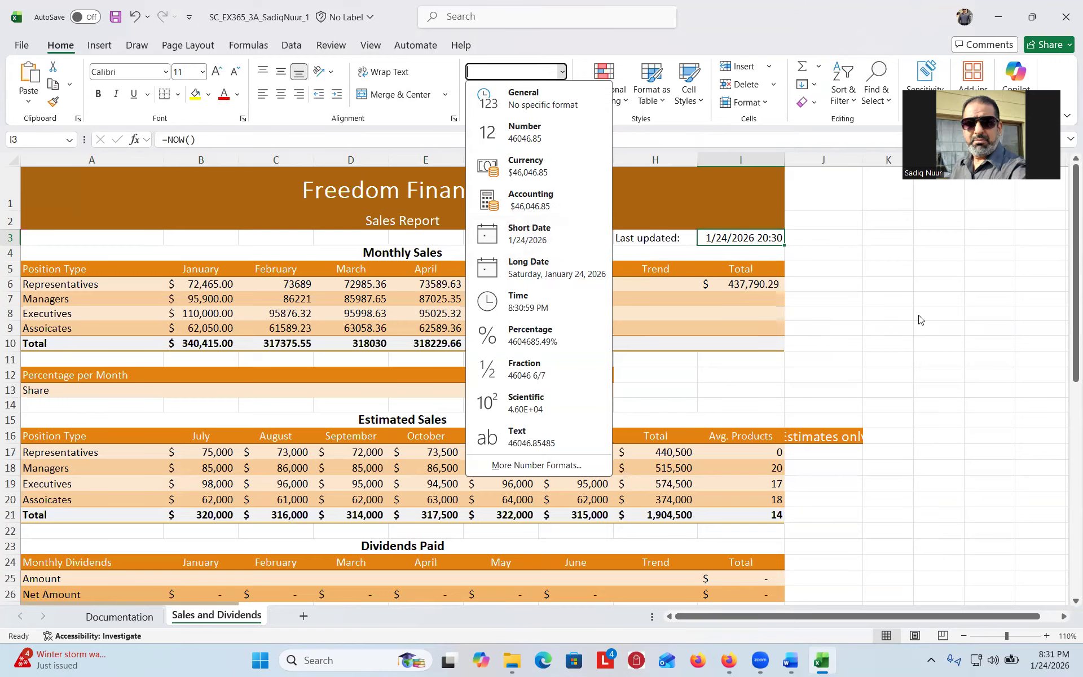
{"action": "left_click", "coordinate": [880, 297]}
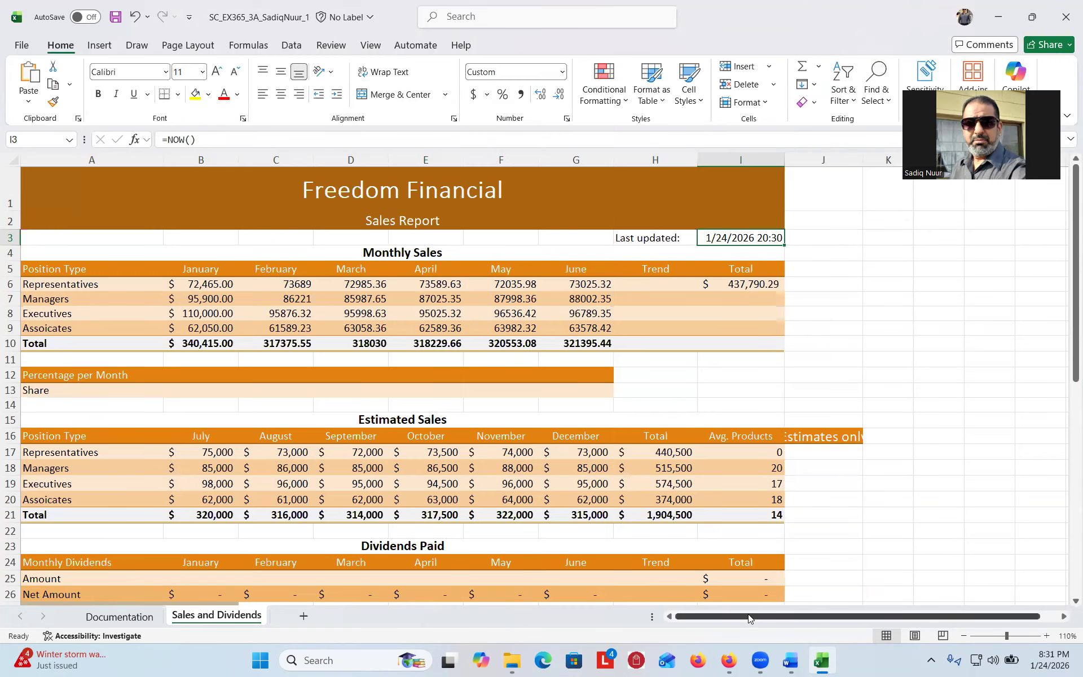
{"action": "left_click", "coordinate": [791, 659]}
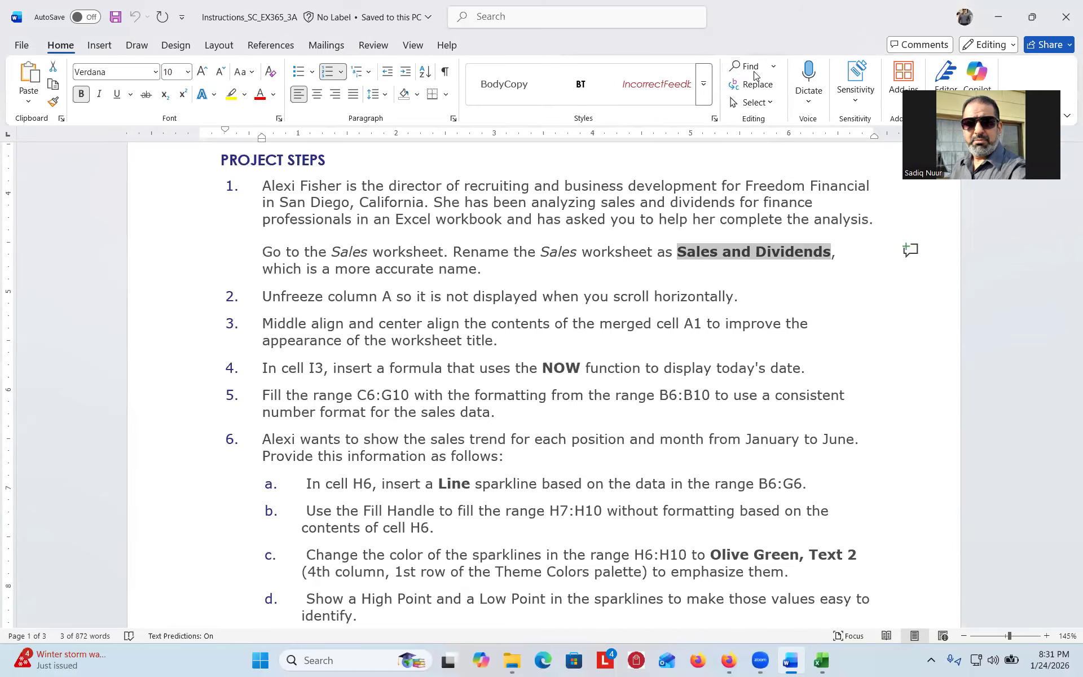
- Tick off instruction steps 1 through 5 with red pen checkmarks
{"action": "left_click_drag", "start_coordinate": [219, 248], "coordinate": [239, 254]}
{"action": "left_click_drag", "start_coordinate": [208, 298], "coordinate": [242, 292]}
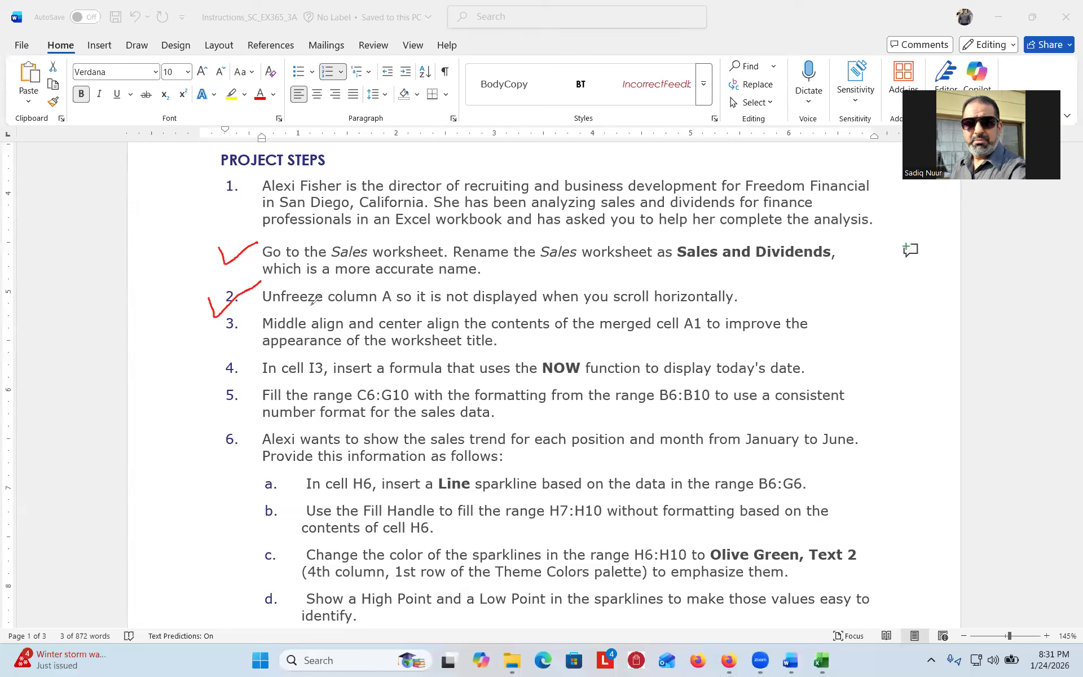
{"action": "mouse_move", "coordinate": [202, 331]}
{"action": "left_mouse_down"}
{"action": "mouse_move", "coordinate": [217, 340]}
{"action": "mouse_move", "coordinate": [259, 322]}
{"action": "left_mouse_up"}
{"action": "left_click_drag", "start_coordinate": [198, 373], "coordinate": [205, 381]}
{"action": "left_click_drag", "start_coordinate": [252, 361], "coordinate": [255, 361]}
{"action": "left_click_drag", "start_coordinate": [206, 414], "coordinate": [246, 398]}
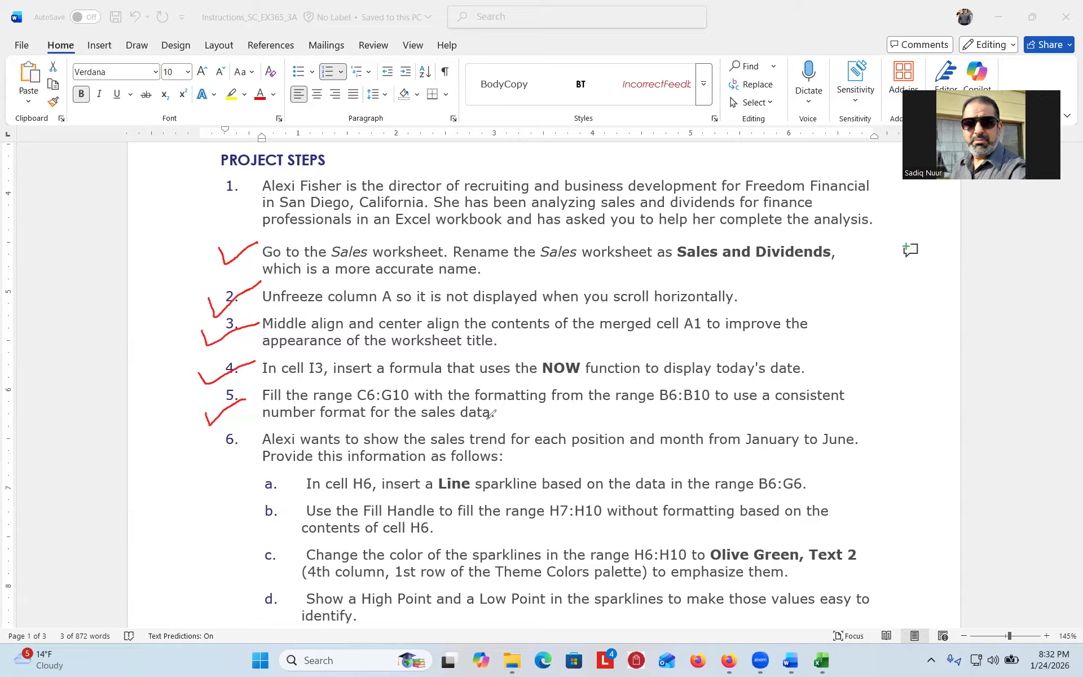
- Underline B6 in step 5, then erase all ink and return to Excel
{"action": "left_click_drag", "start_coordinate": [661, 403], "coordinate": [710, 402]}
{"action": "left_click", "coordinate": [86, 378]}
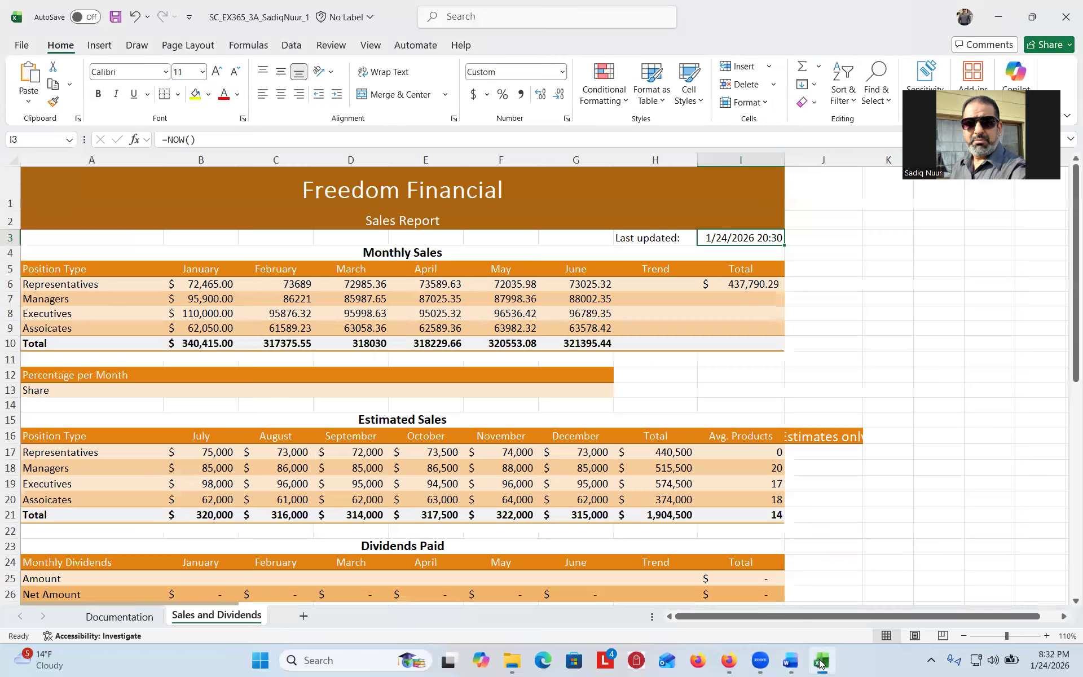
{"action": "left_click", "coordinate": [821, 660]}
- Copy B6:B10's Accounting formatting and shading onto C6:G10 with Format Painter
{"action": "left_click_drag", "start_coordinate": [200, 284], "coordinate": [198, 338]}
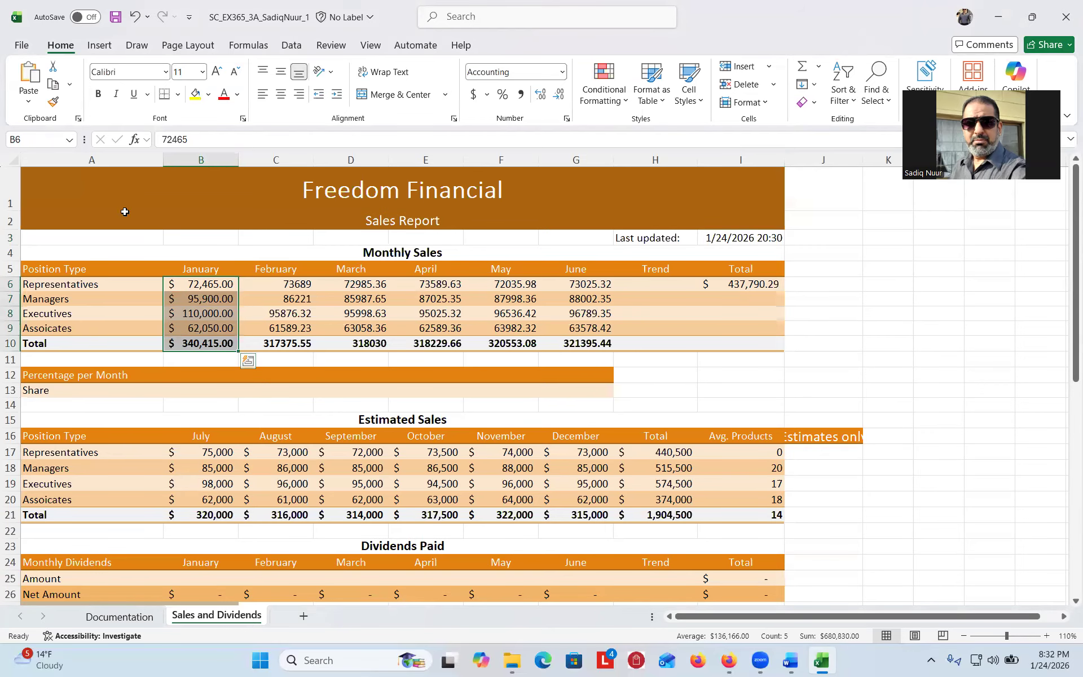
{"action": "left_click", "coordinate": [53, 103]}
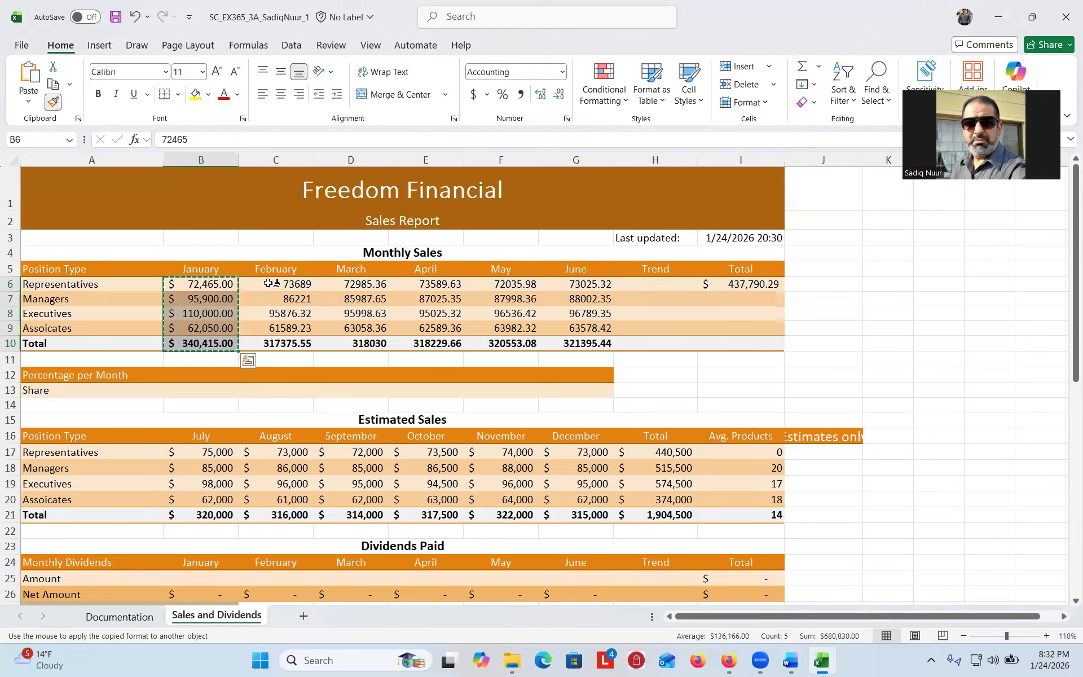
{"action": "mouse_move", "coordinate": [269, 284]}
{"action": "left_mouse_down"}
{"action": "mouse_move", "coordinate": [276, 337]}
{"action": "mouse_move", "coordinate": [570, 342]}
{"action": "left_mouse_up"}
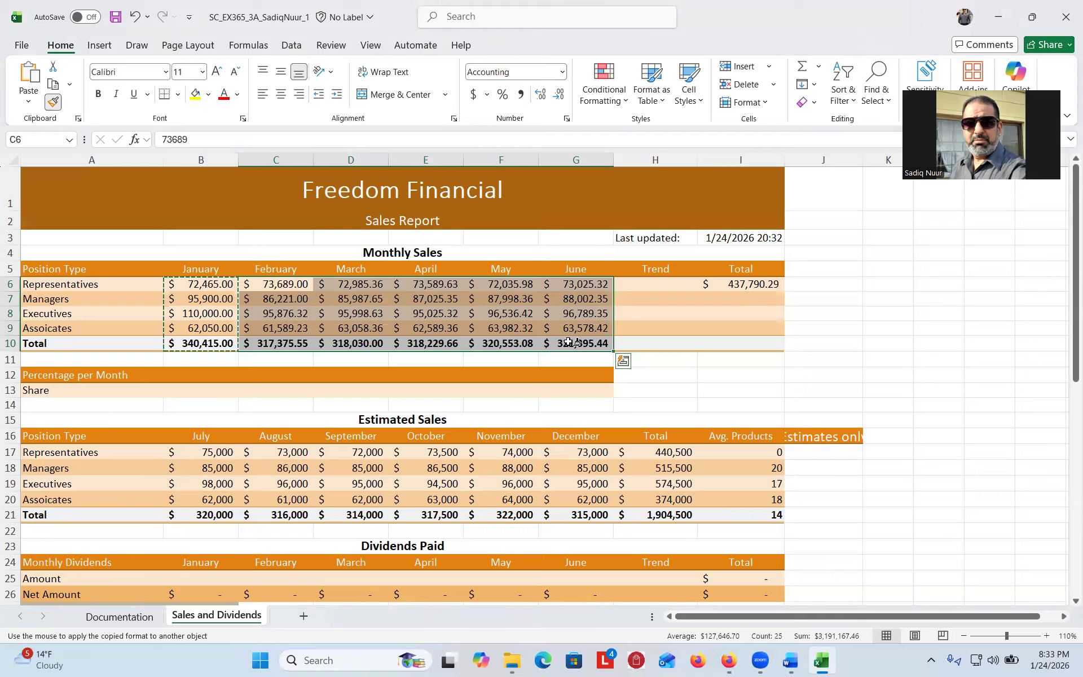
{"action": "left_click_drag", "start_coordinate": [568, 342], "coordinate": [569, 341]}
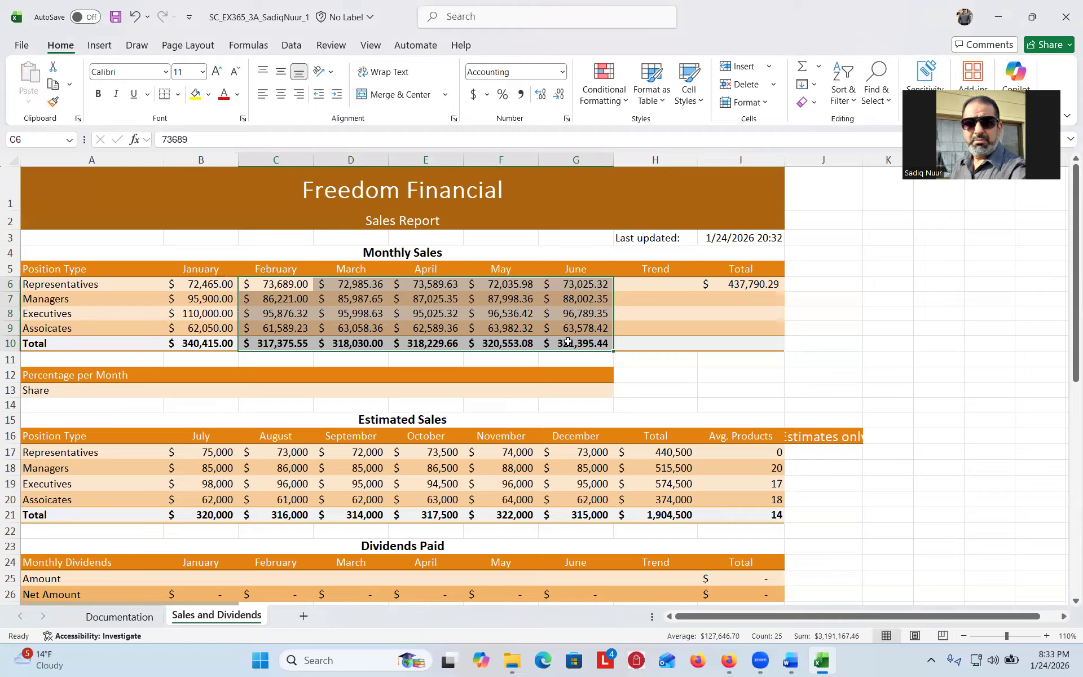
{"action": "left_click", "coordinate": [752, 385]}
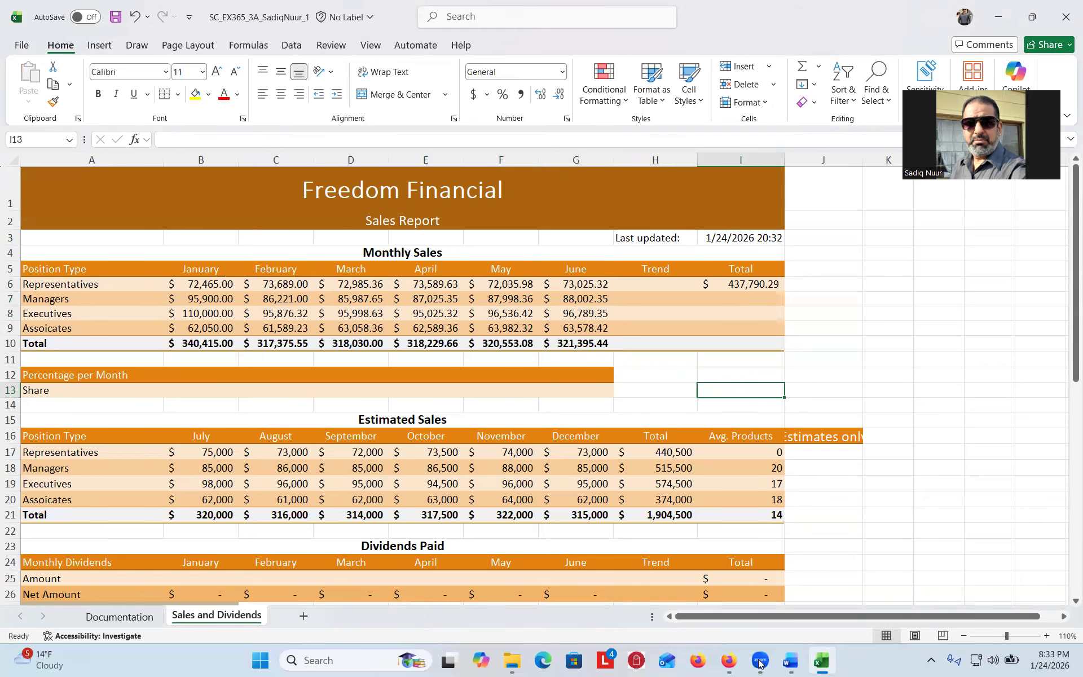
{"action": "left_click", "coordinate": [799, 663]}
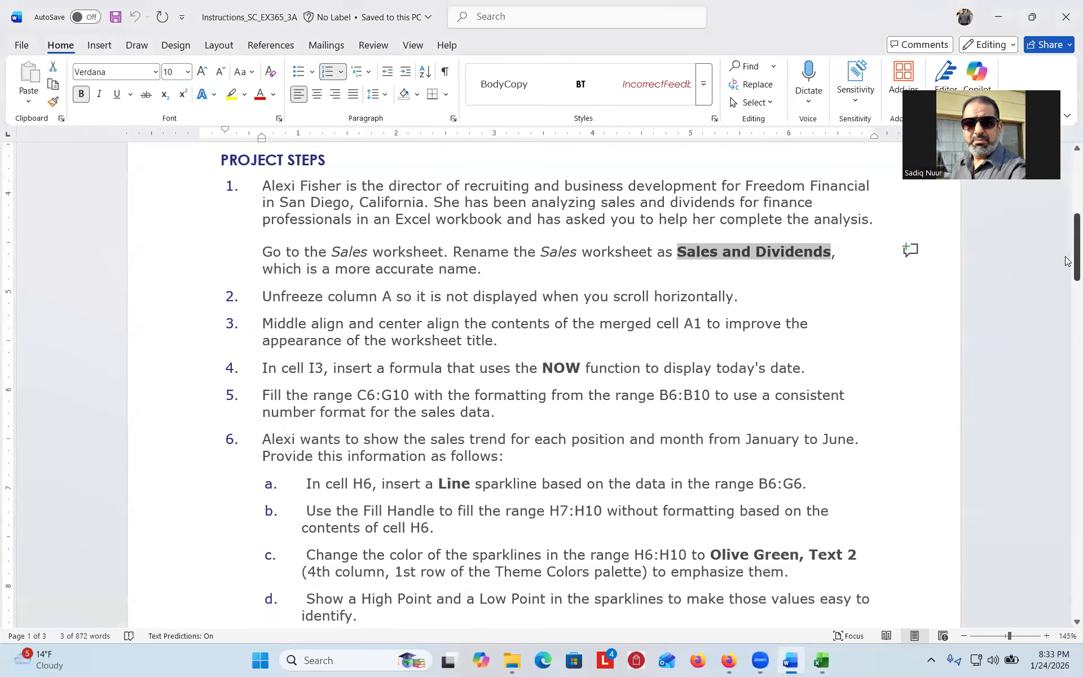
{"action": "left_click_drag", "start_coordinate": [1068, 264], "coordinate": [1067, 303]}
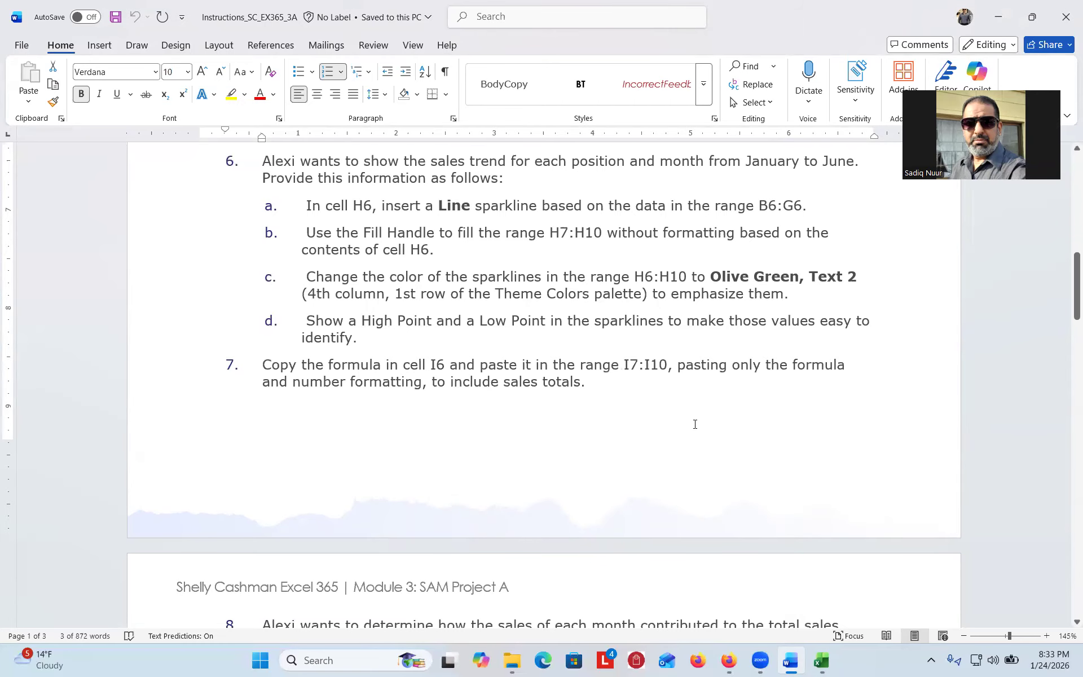
{"action": "left_click", "coordinate": [821, 660]}
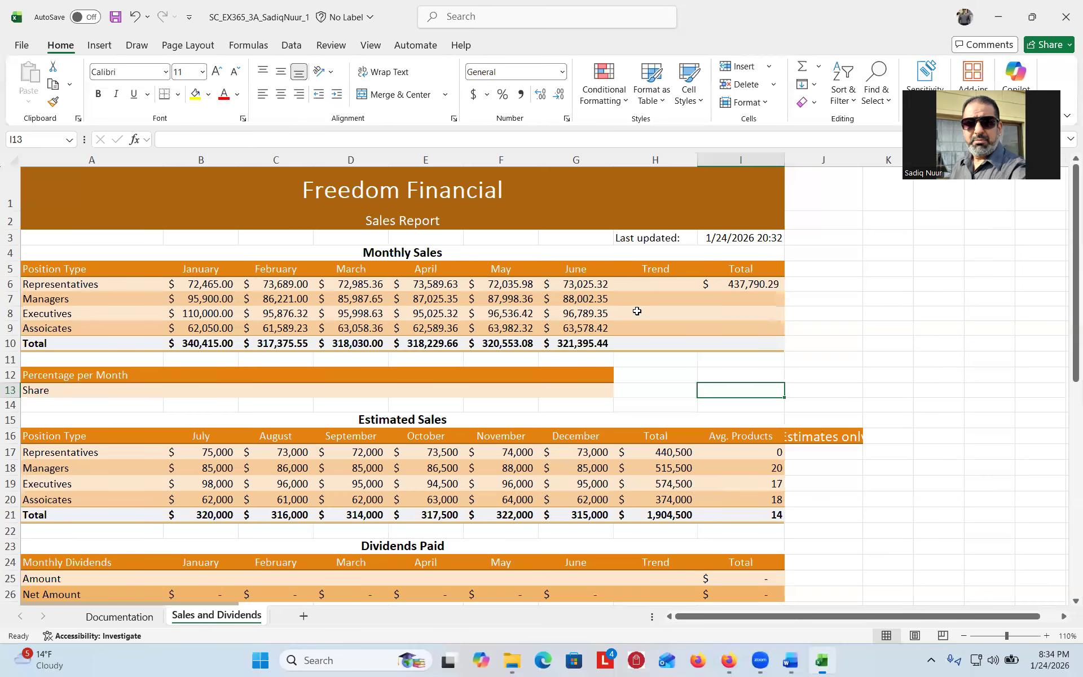
{"action": "left_click", "coordinate": [654, 283]}
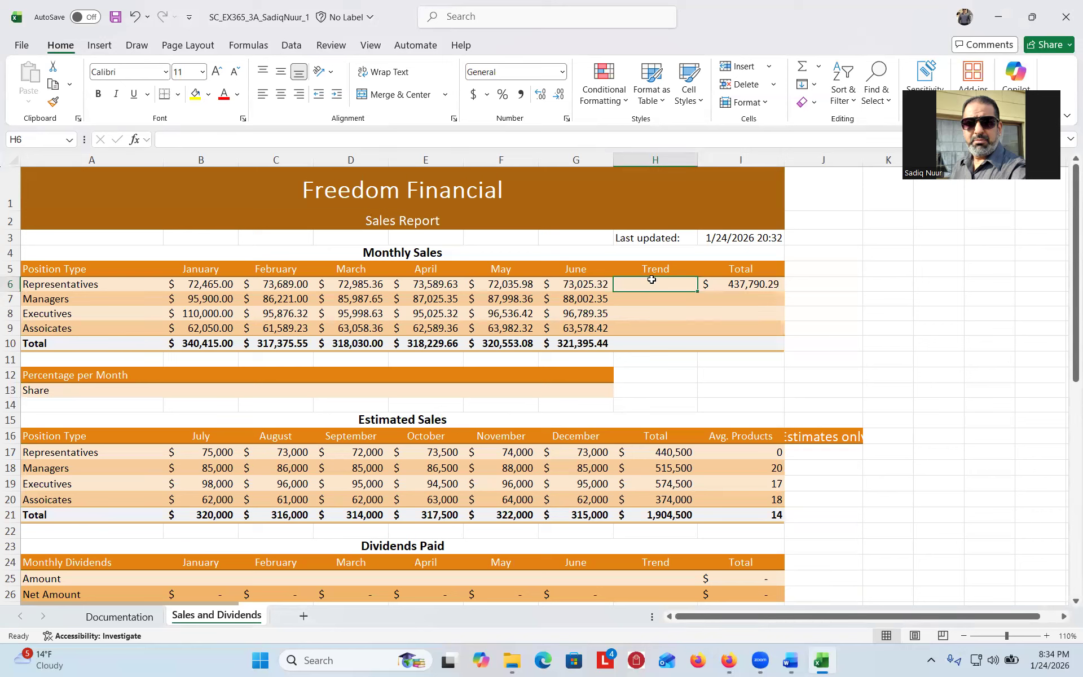
- Begin inserting a Line sparkline for cell H6 from the Insert tab
{"action": "left_click", "coordinate": [100, 48]}
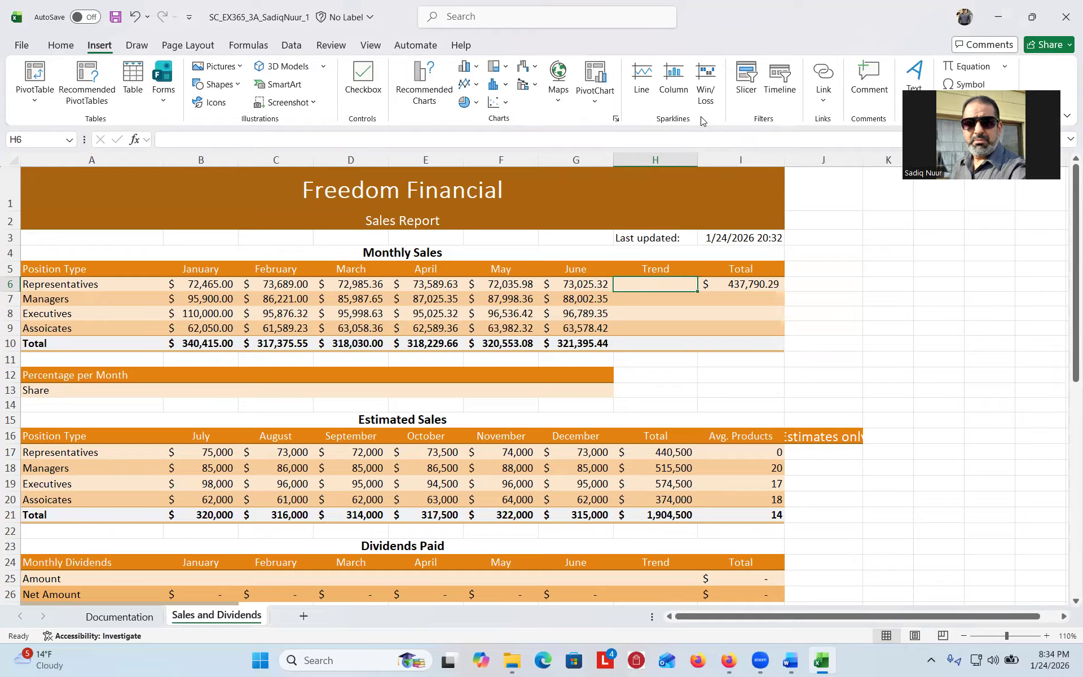
{"action": "left_click", "coordinate": [643, 78]}
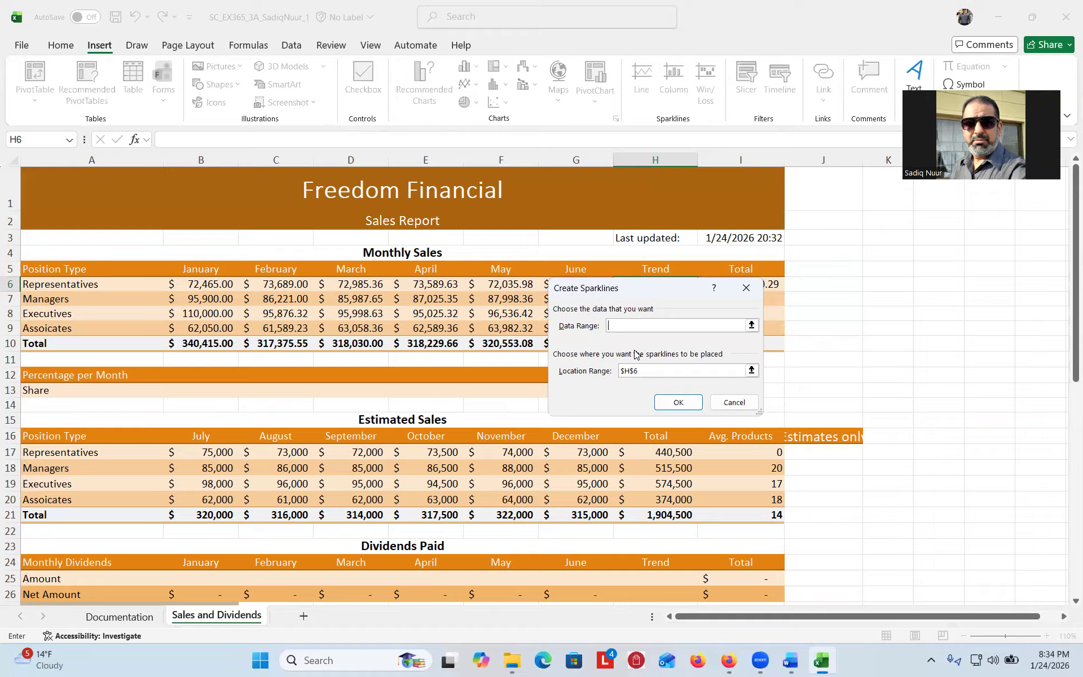
- Create the H6 Line sparkline using data range B6:G6
{"action": "left_click", "coordinate": [751, 325]}
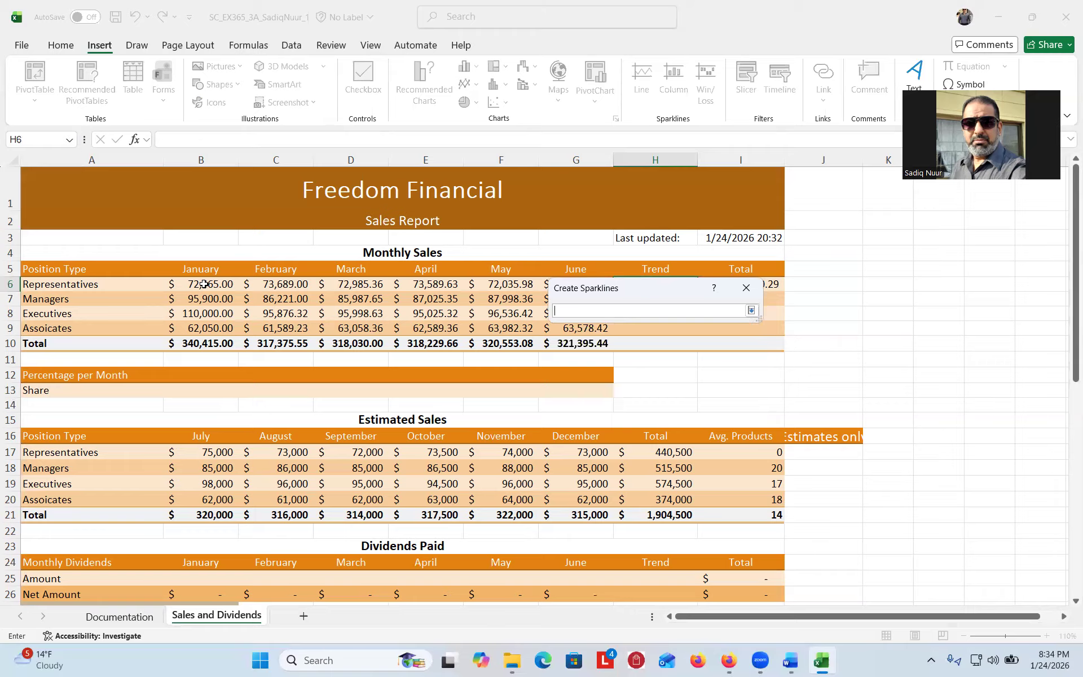
{"action": "left_click_drag", "start_coordinate": [202, 287], "coordinate": [546, 284]}
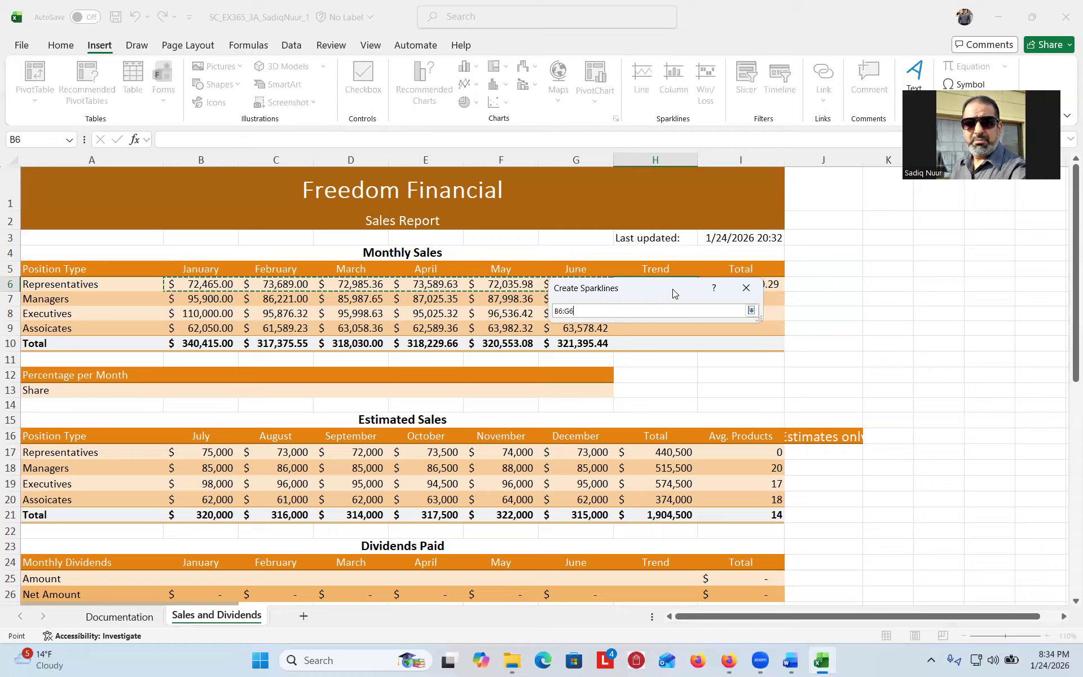
{"action": "left_click_drag", "start_coordinate": [672, 288], "coordinate": [678, 317]}
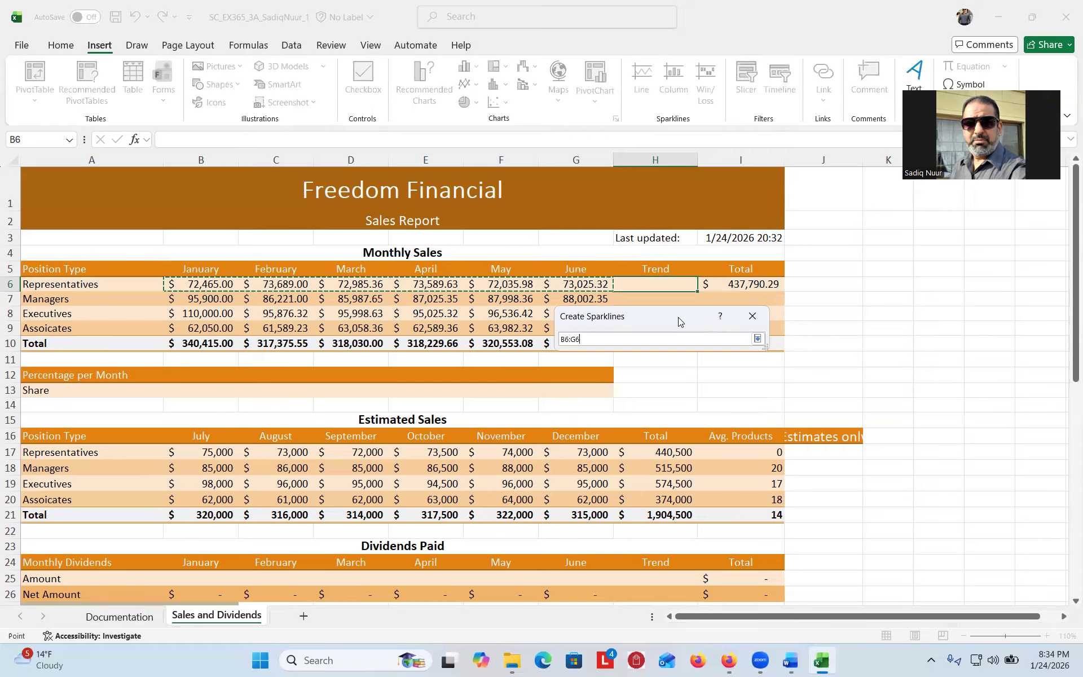
{"action": "left_click", "coordinate": [757, 338]}
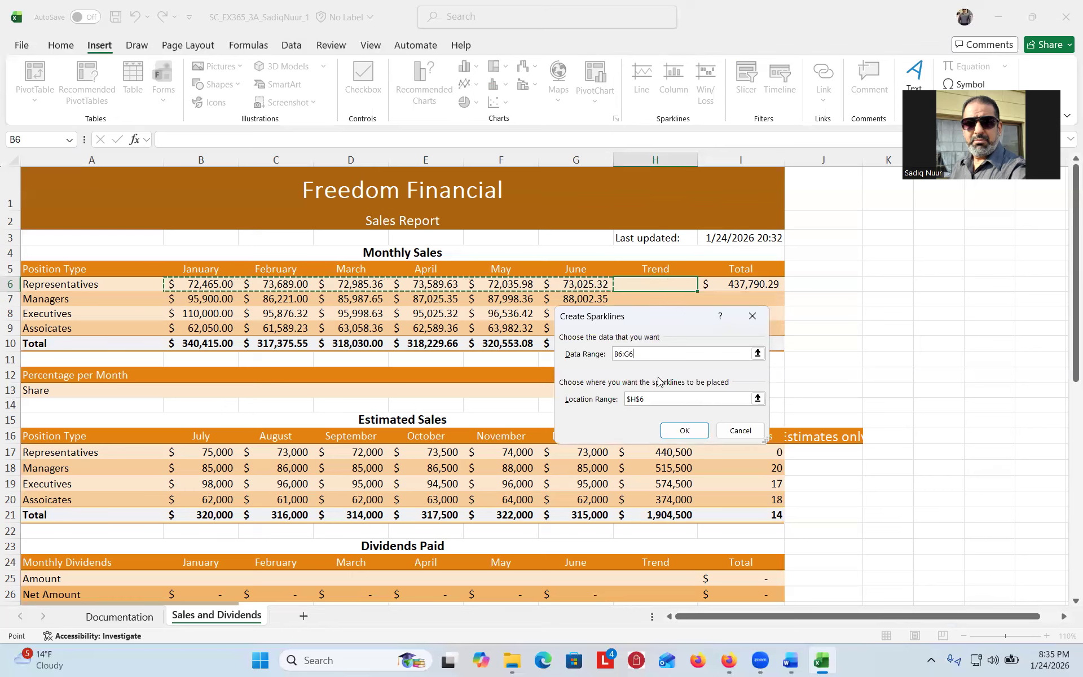
{"action": "left_click", "coordinate": [685, 430]}
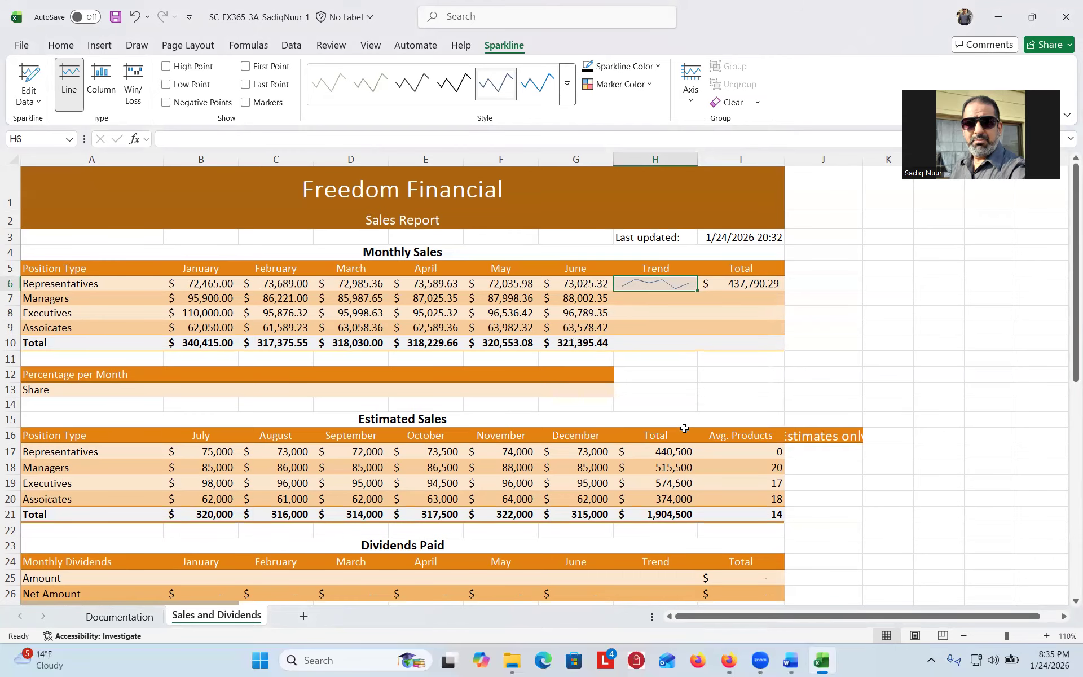
- After checking the instructions, fill the H6 sparkline down to H10 without formatting
{"action": "left_click", "coordinate": [789, 660]}
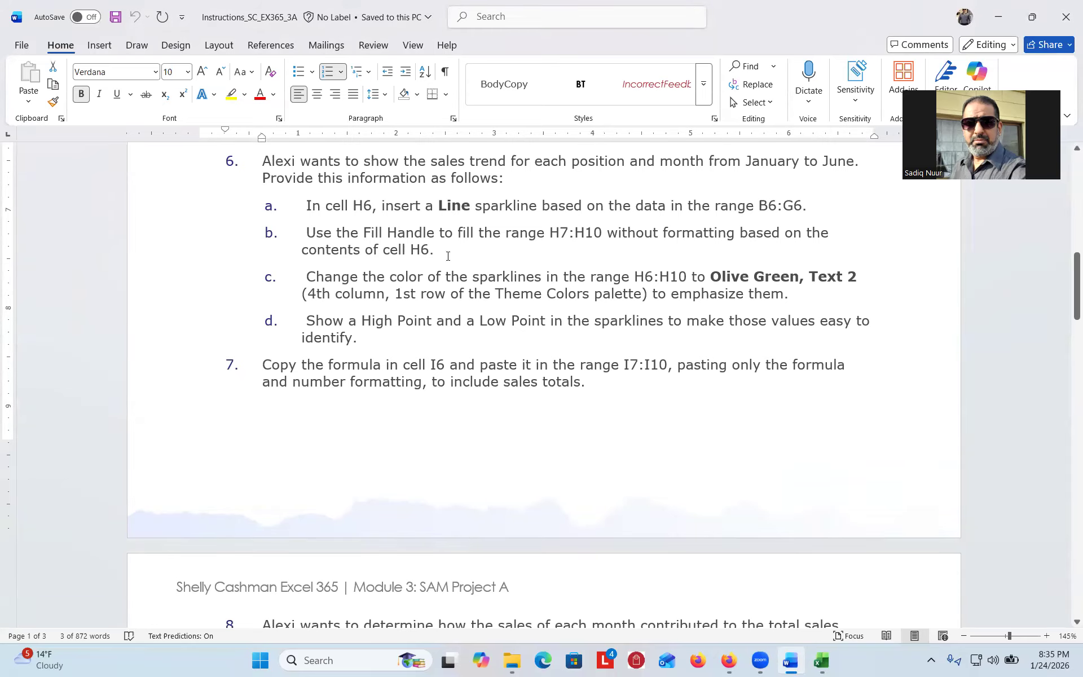
{"action": "left_click", "coordinate": [823, 661]}
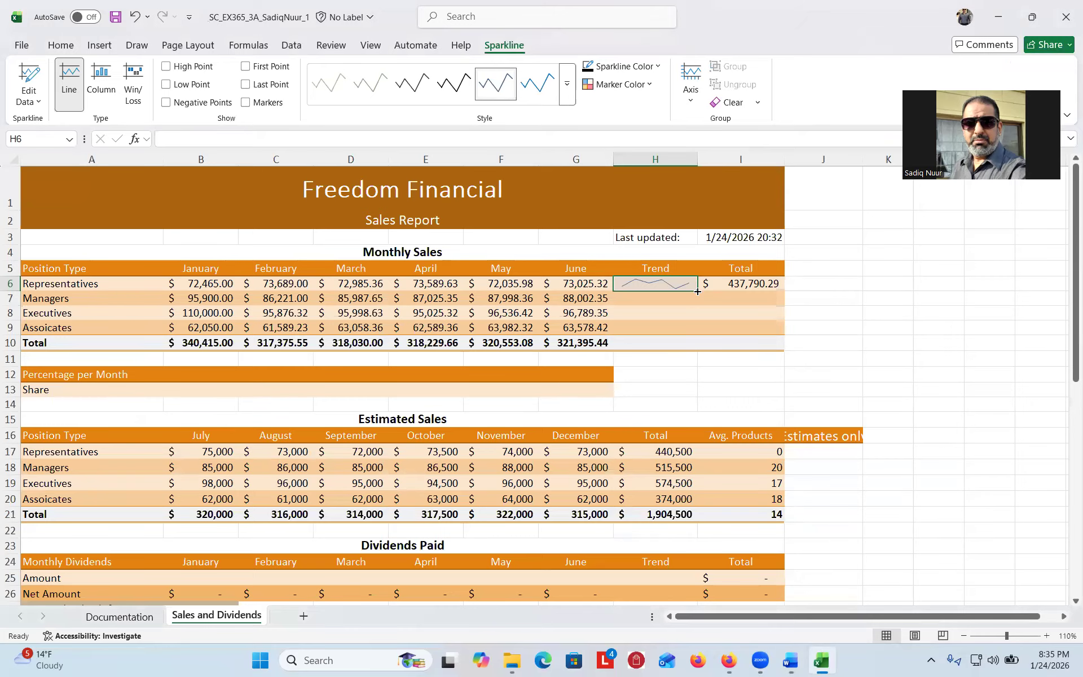
{"action": "left_click_drag", "start_coordinate": [698, 291], "coordinate": [698, 350]}
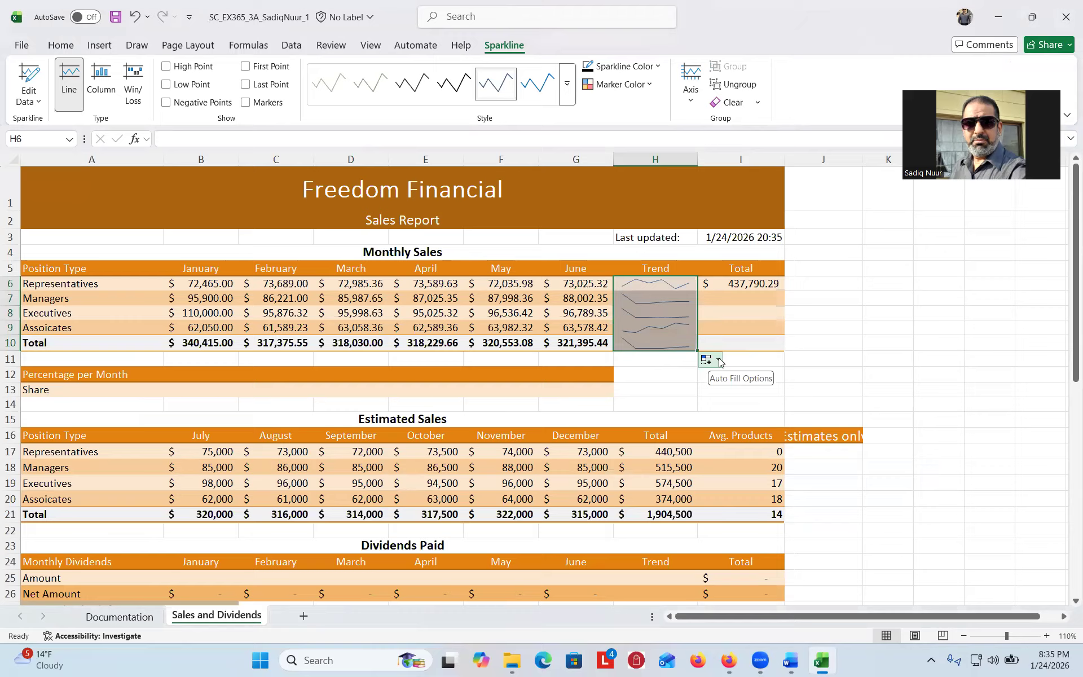
{"action": "left_click", "coordinate": [719, 361]}
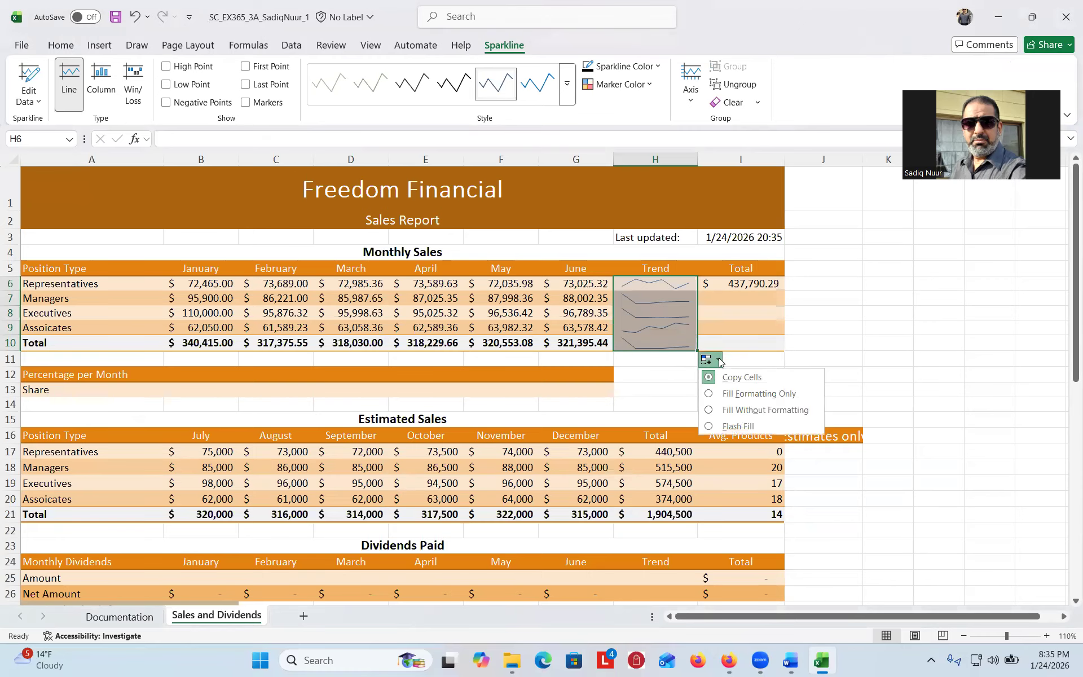
{"action": "left_click", "coordinate": [709, 408]}
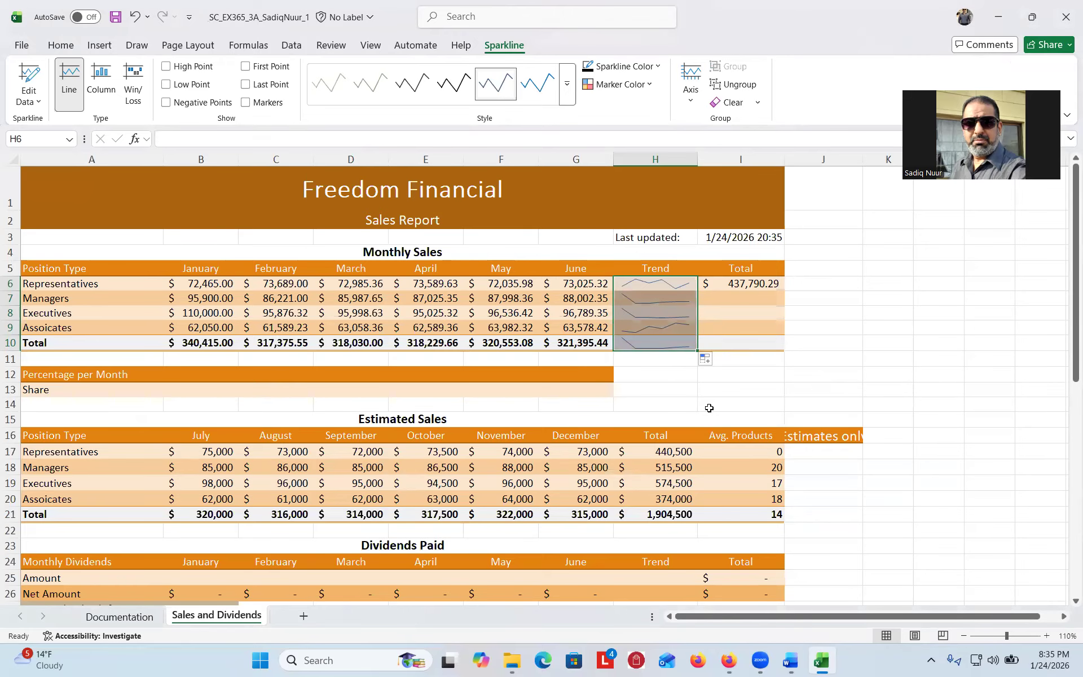
{"action": "left_click", "coordinate": [832, 326]}
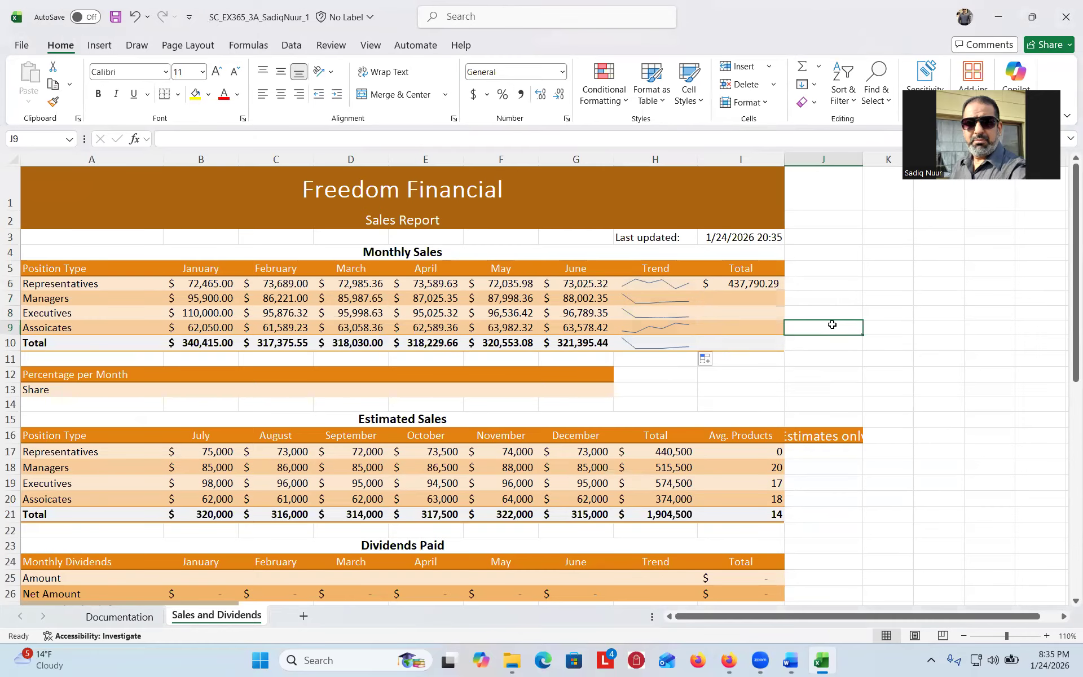
- Read the sparkline colour and marker steps in Word, then select H6:H10 in Excel
{"action": "left_click", "coordinate": [788, 661]}
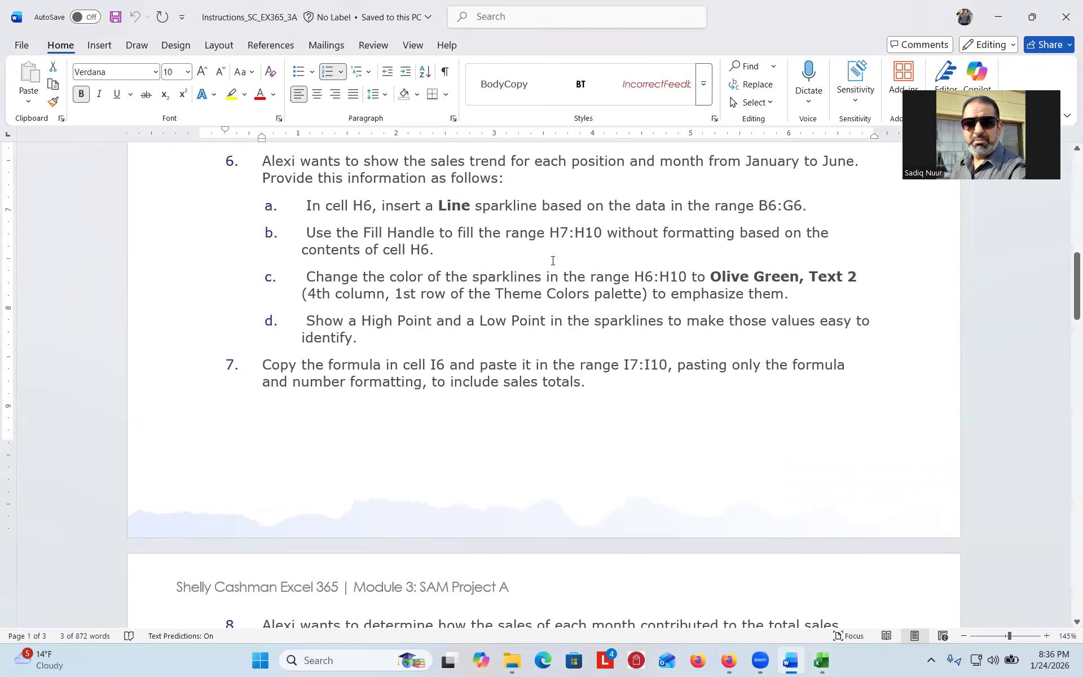
{"action": "left_click_drag", "start_coordinate": [1068, 276], "coordinate": [1067, 291]}
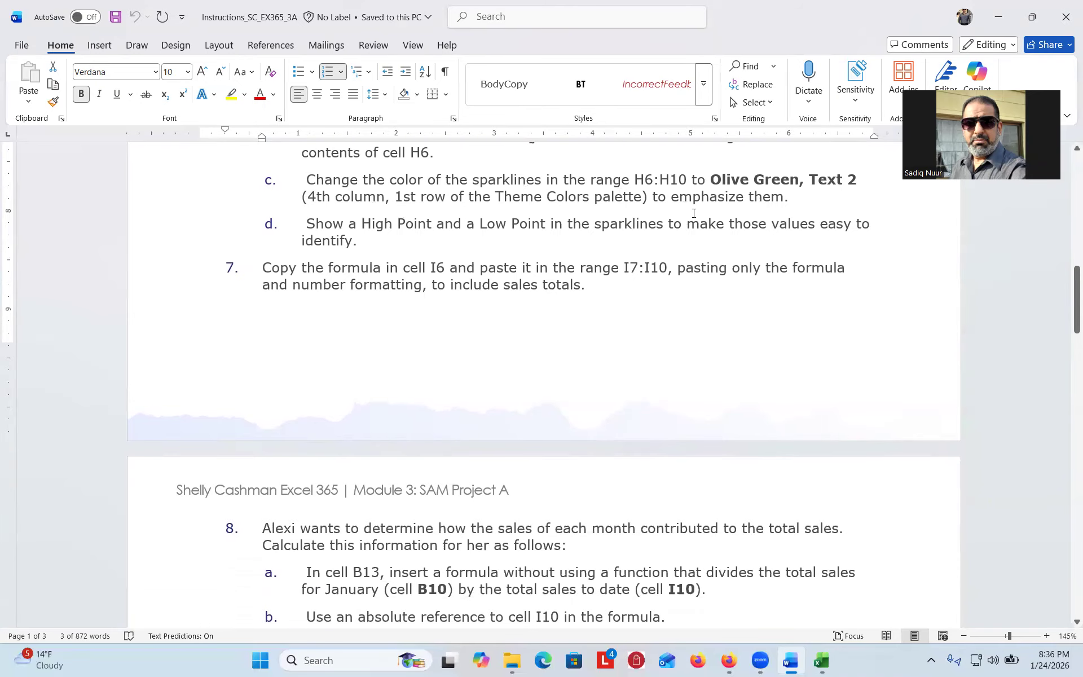
{"action": "left_click", "coordinate": [821, 660]}
{"action": "left_click_drag", "start_coordinate": [652, 283], "coordinate": [658, 336]}
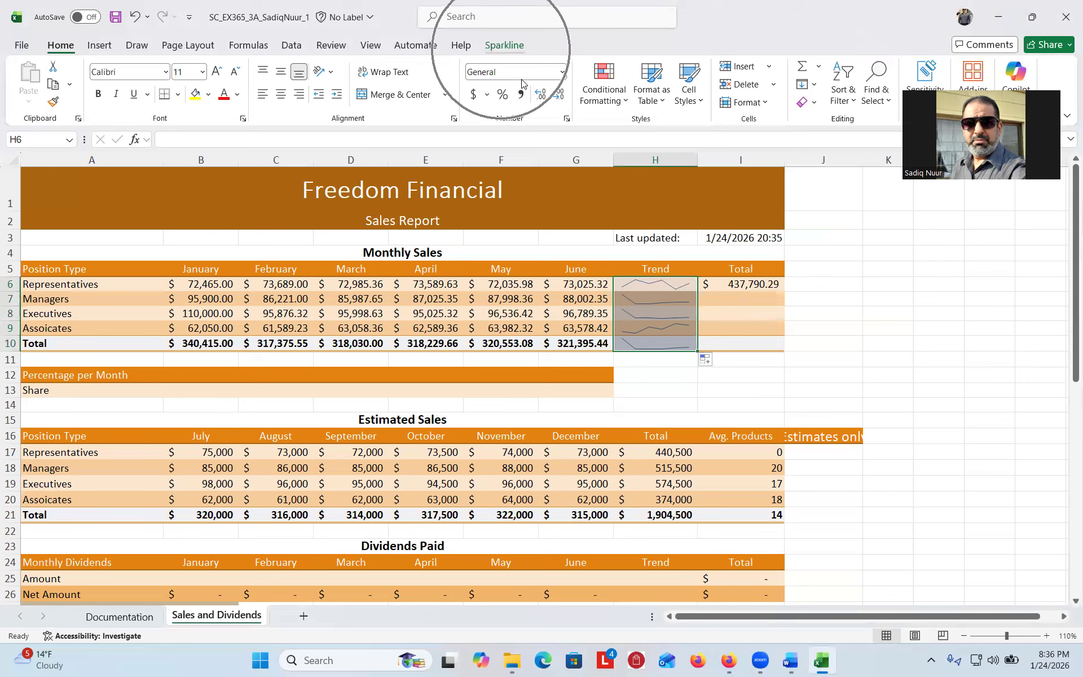
- Colour the H6:H10 sparklines Olive Green, Text 2, then return to the Word instructions
{"action": "left_click", "coordinate": [501, 49]}
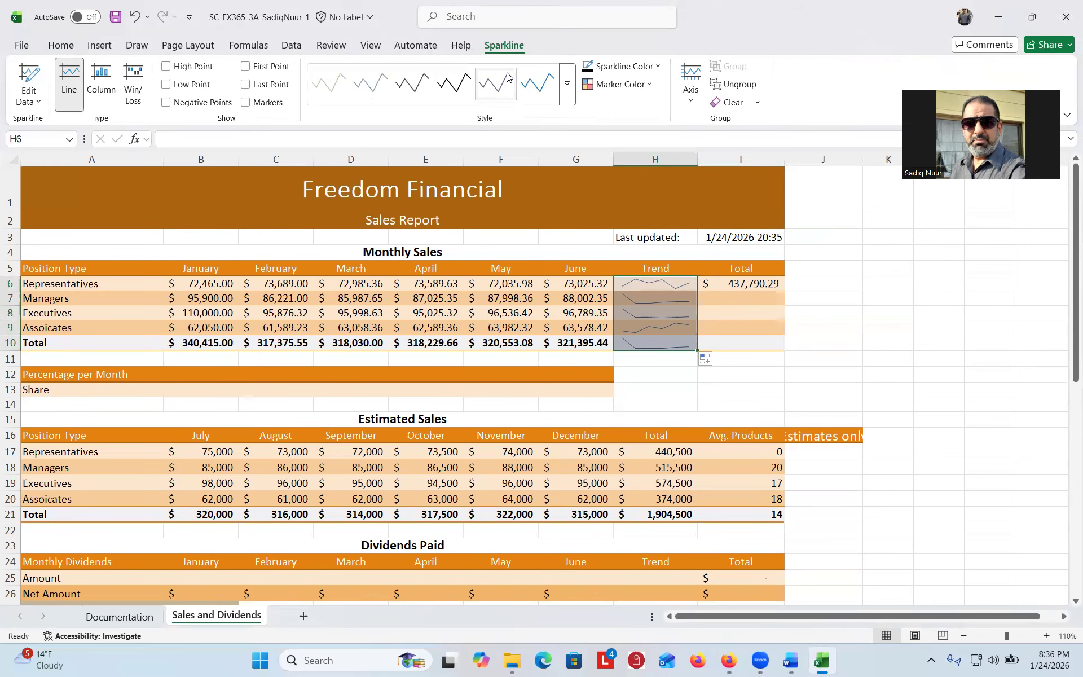
{"action": "left_click", "coordinate": [659, 70]}
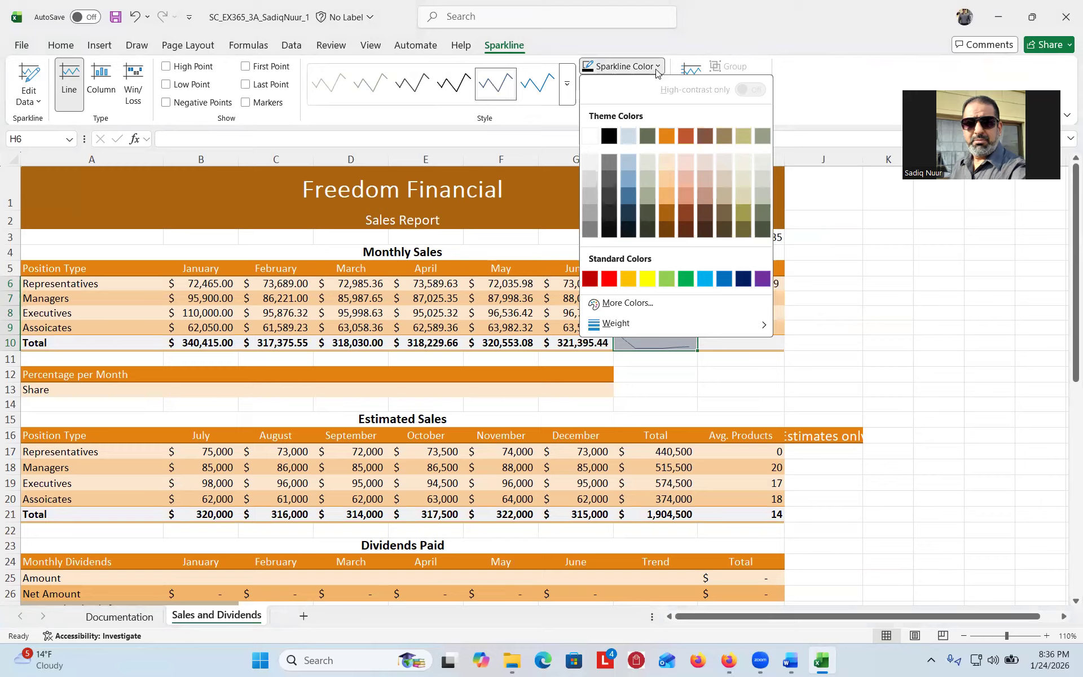
{"action": "left_click", "coordinate": [647, 136]}
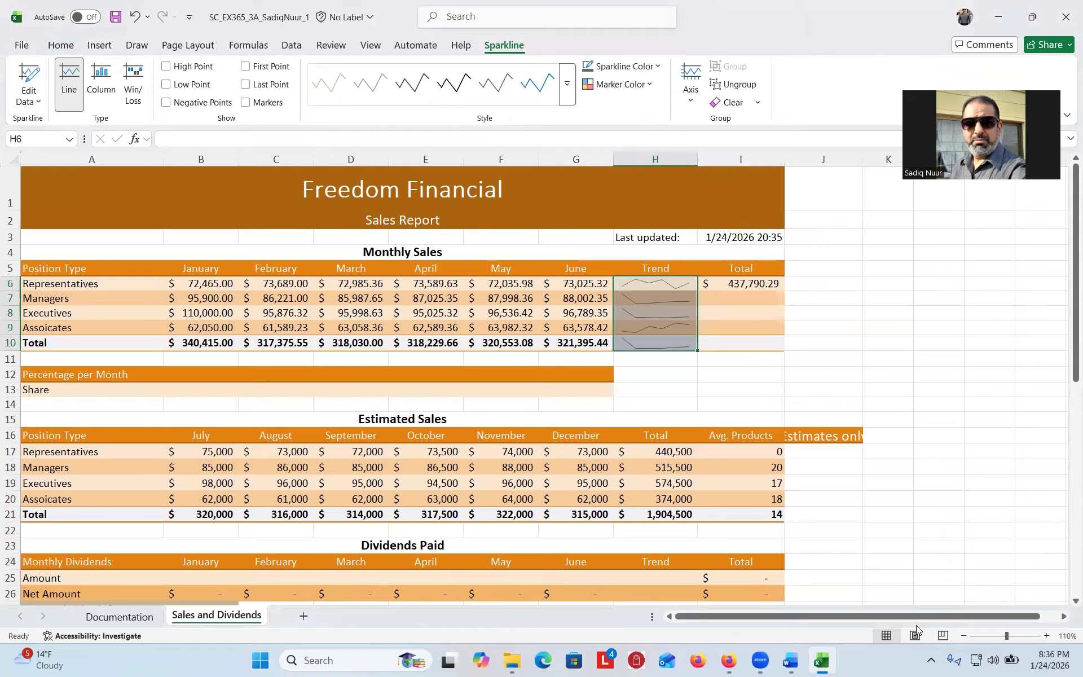
{"action": "left_click", "coordinate": [791, 663]}
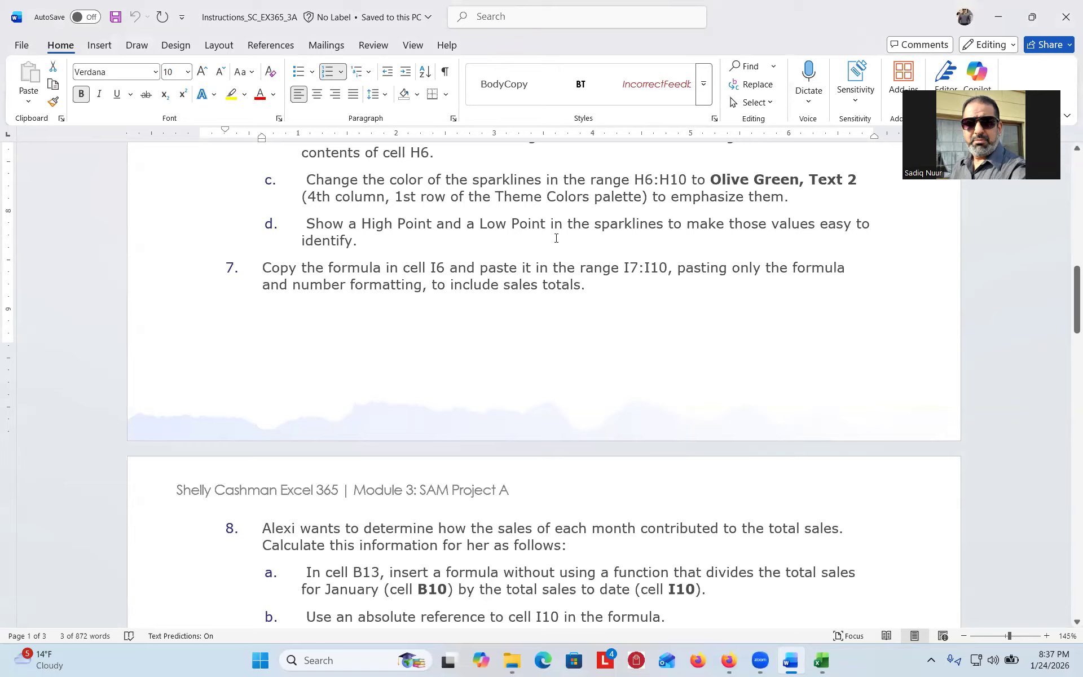
- Turn on High Point and Low Point markers for the Trend sparklines
{"action": "left_click", "coordinate": [821, 663]}
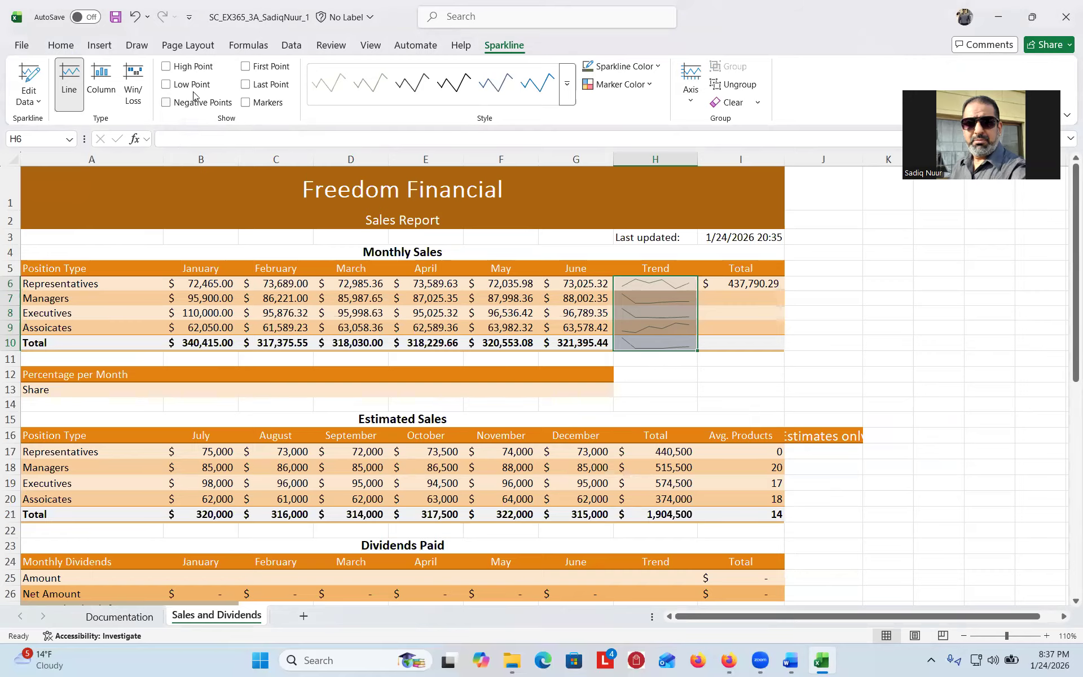
{"action": "left_click", "coordinate": [167, 67]}
{"action": "left_click", "coordinate": [165, 86]}
- Check the next instruction in Word, then select I6's row total formula in Excel
{"action": "left_click", "coordinate": [789, 660]}
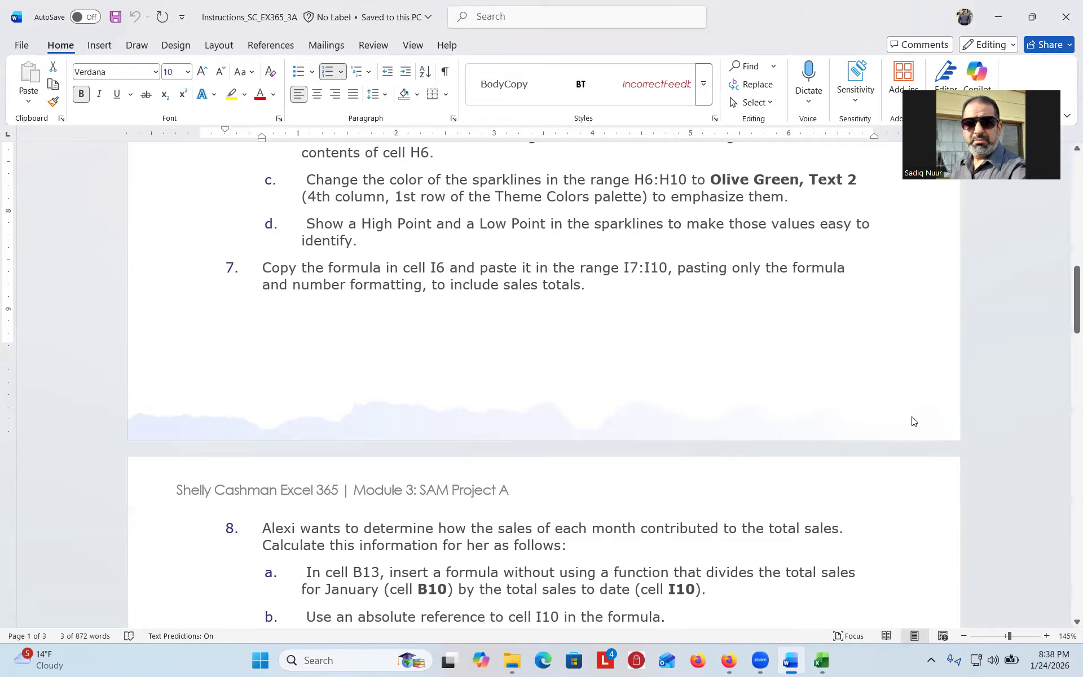
{"action": "mouse_move", "coordinate": [825, 663]}
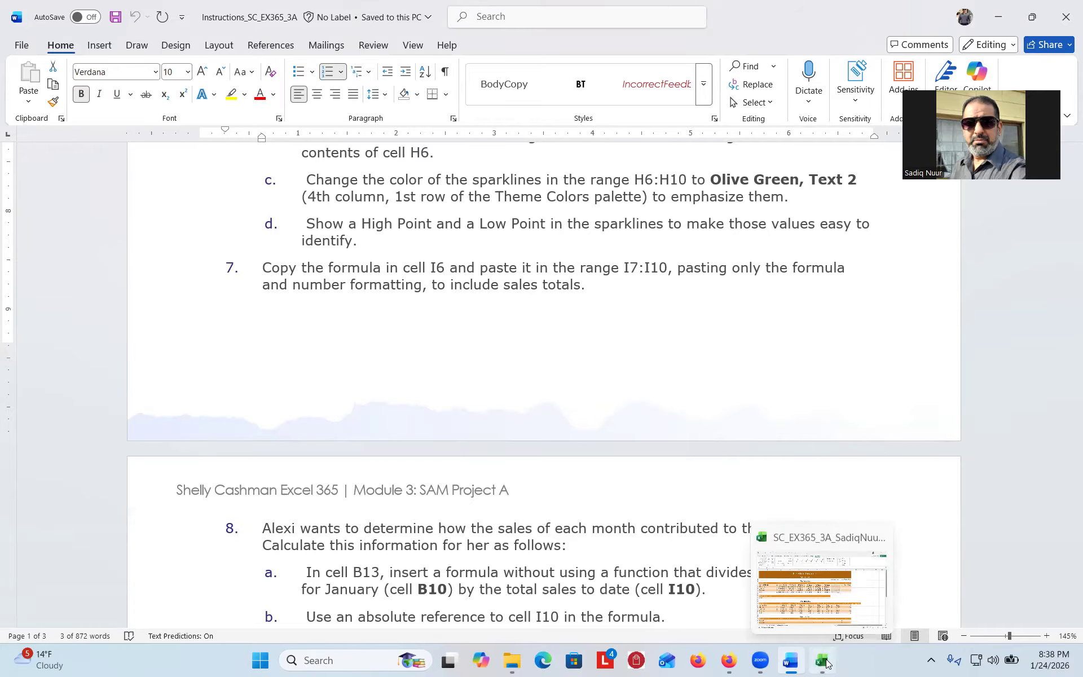
{"action": "left_click", "coordinate": [825, 663]}
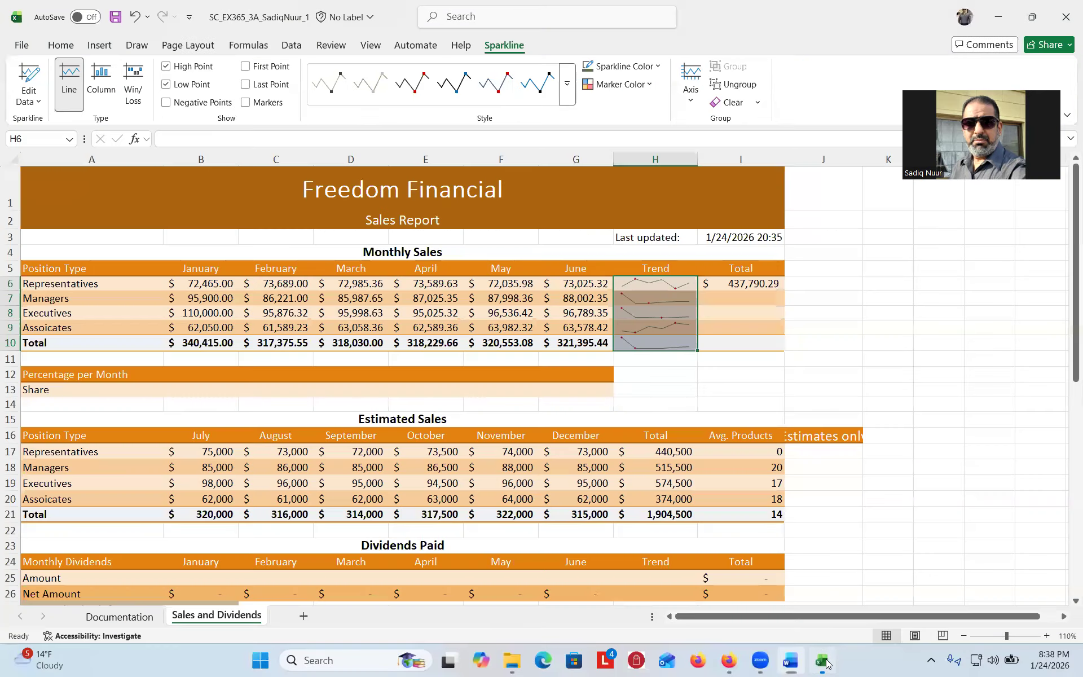
{"action": "left_click", "coordinate": [744, 284]}
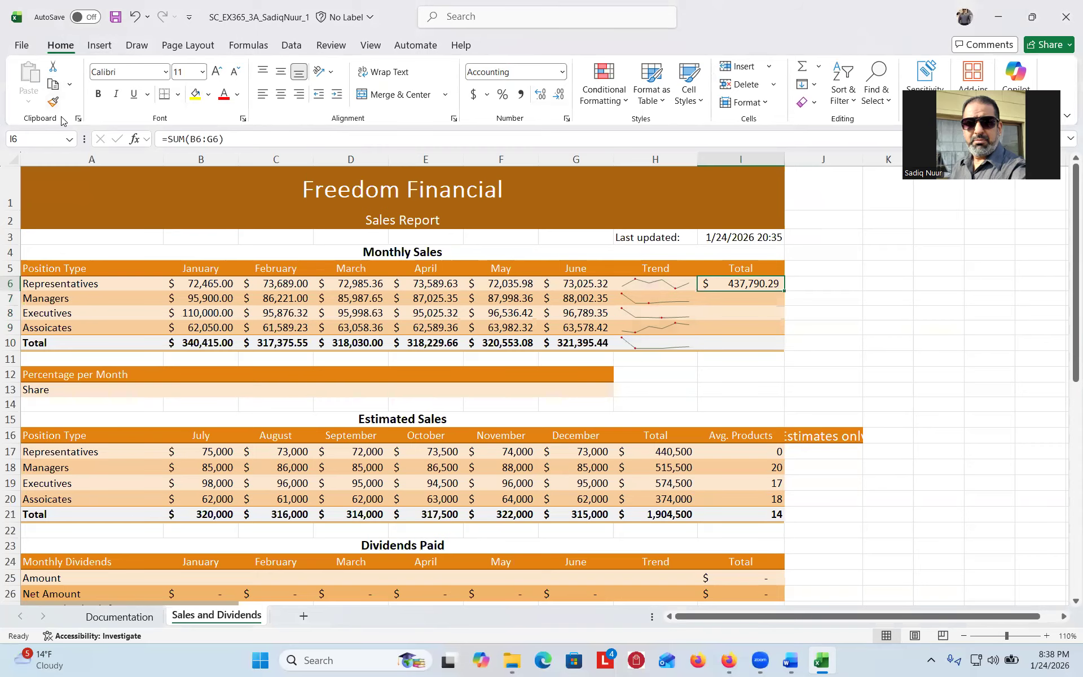
- Paste only I6's SUM formula into I7:I10, giving a 1,935,998.73 overall total
{"action": "left_click", "coordinate": [52, 85]}
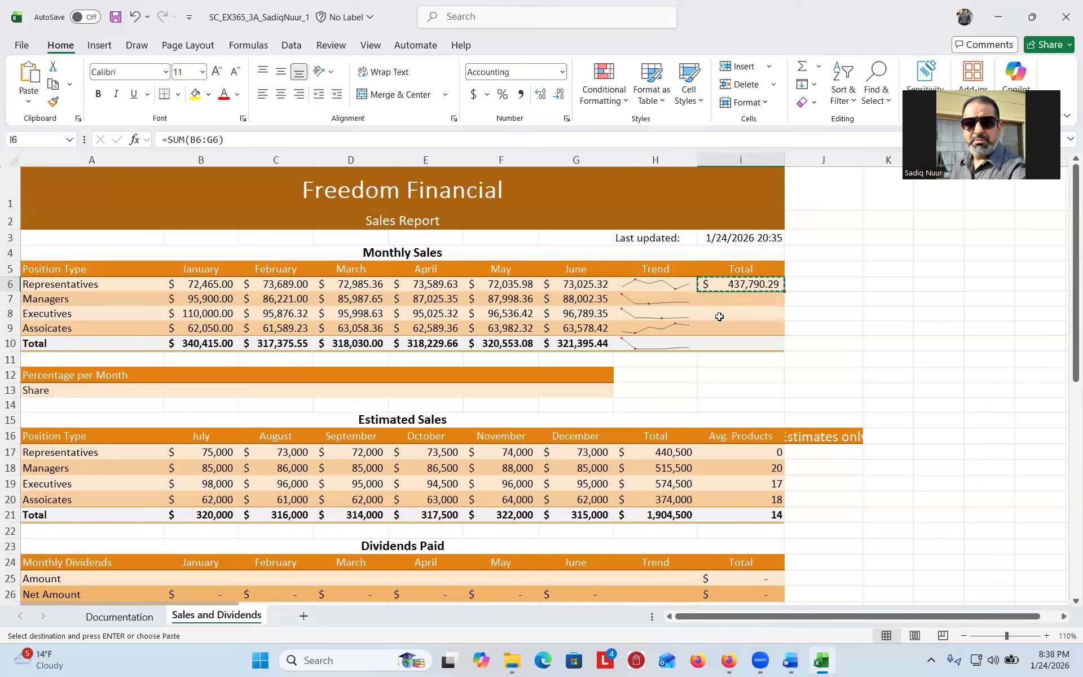
{"action": "left_click", "coordinate": [727, 300]}
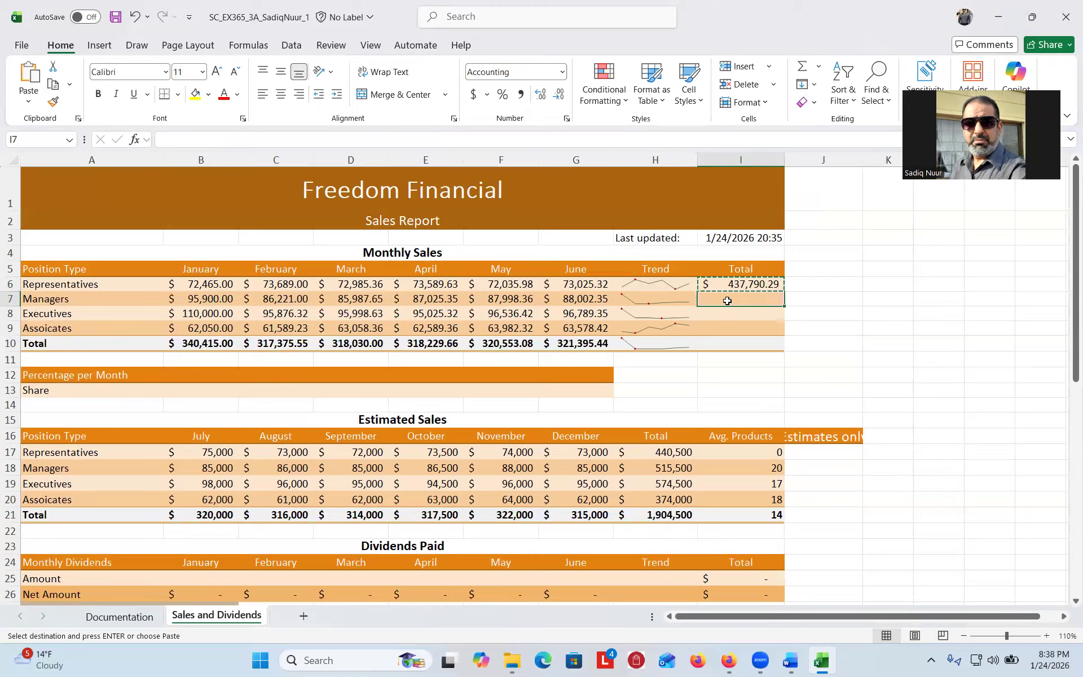
{"action": "left_click_drag", "start_coordinate": [727, 300], "coordinate": [728, 337]}
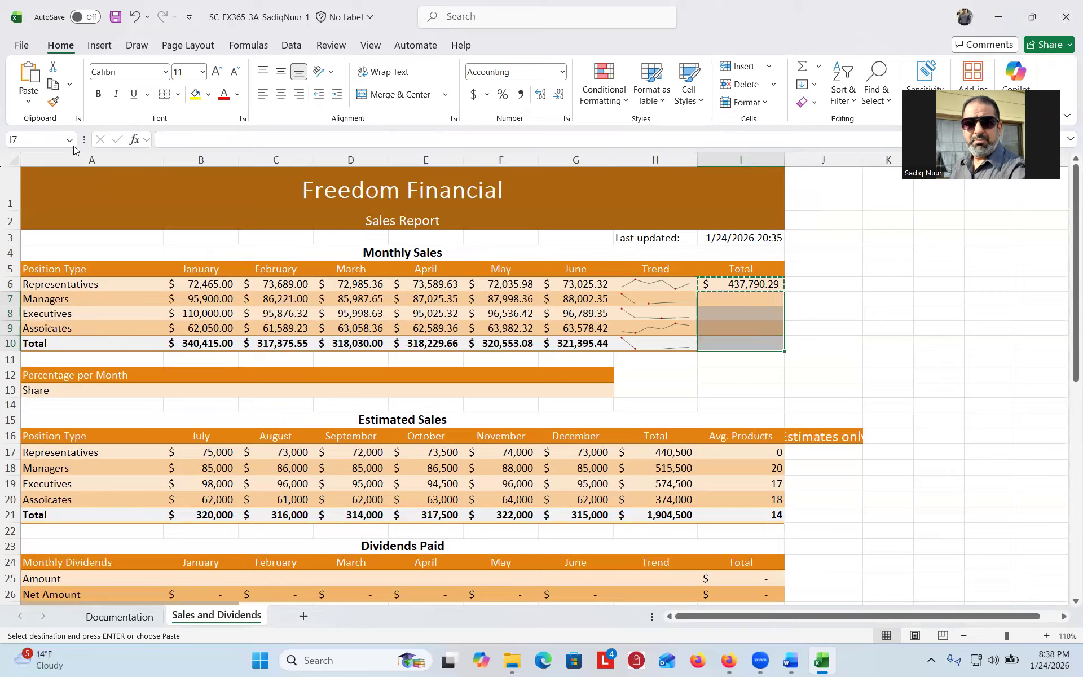
{"action": "right_click", "coordinate": [728, 314]}
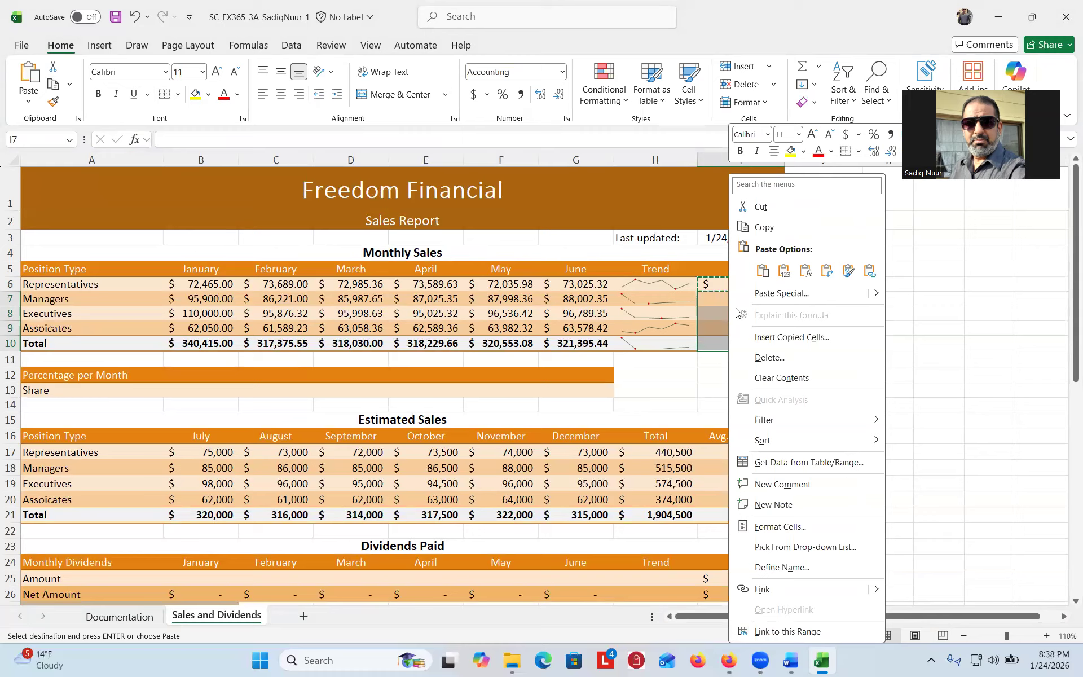
{"action": "left_click", "coordinate": [805, 271]}
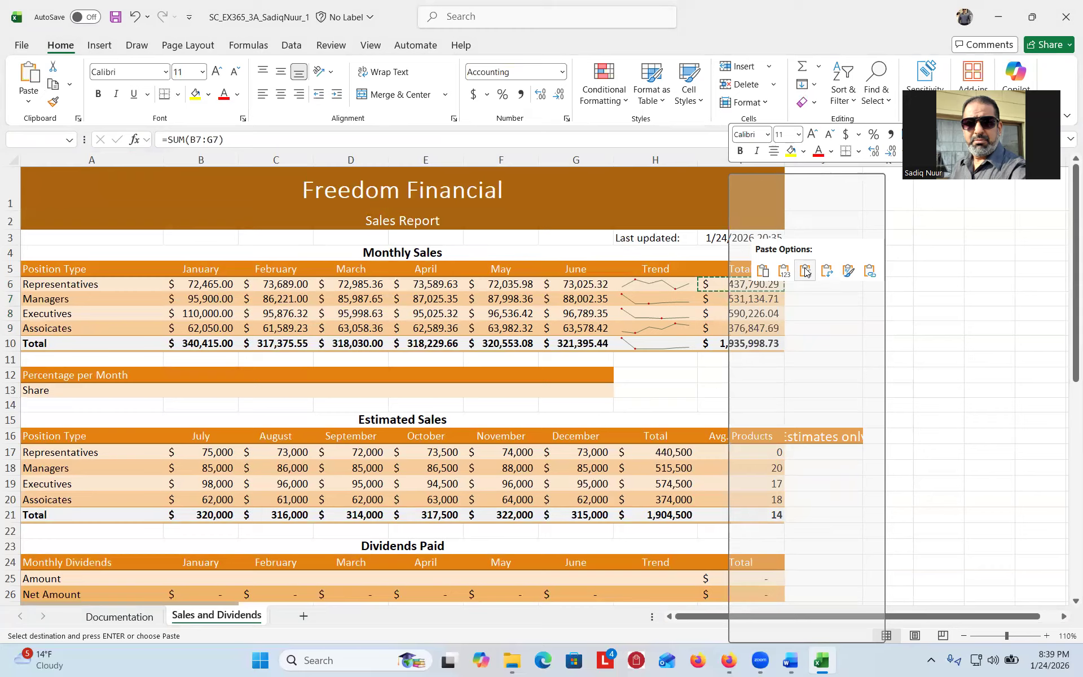
{"action": "left_click", "coordinate": [804, 272]}
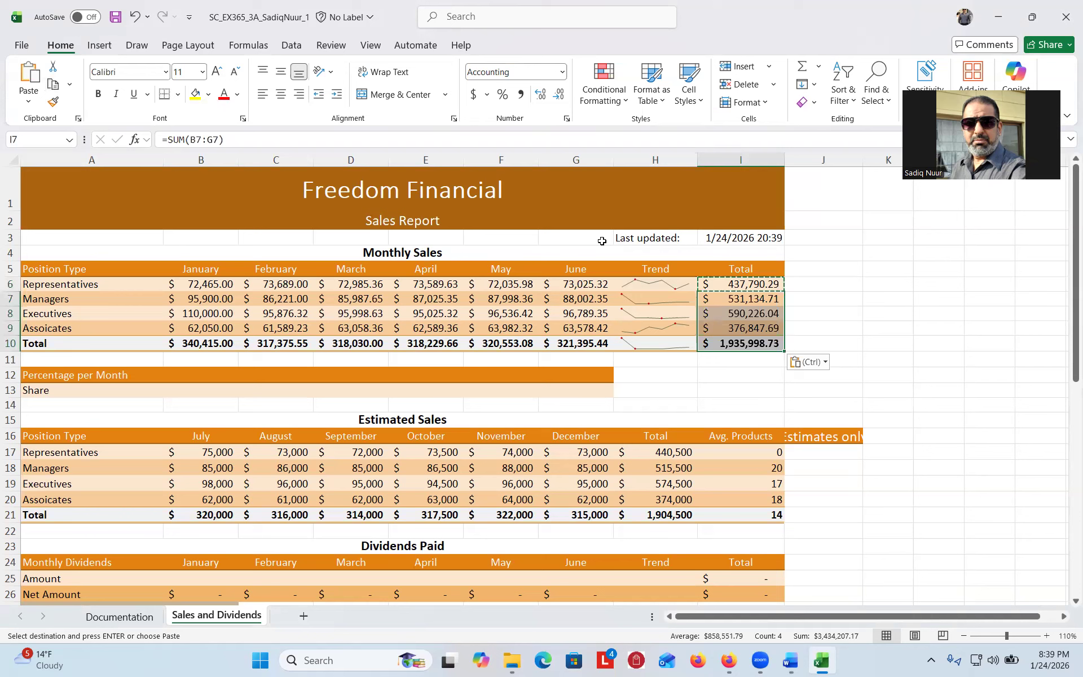
{"action": "key", "text": "Escape"}
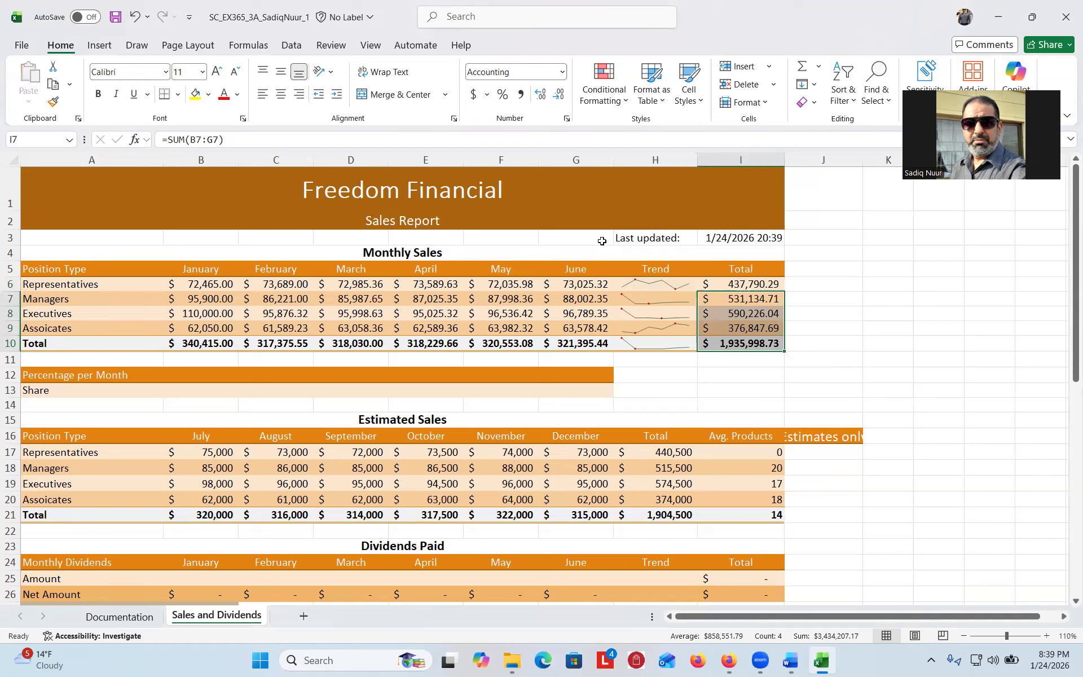
{"action": "left_click", "coordinate": [816, 284]}
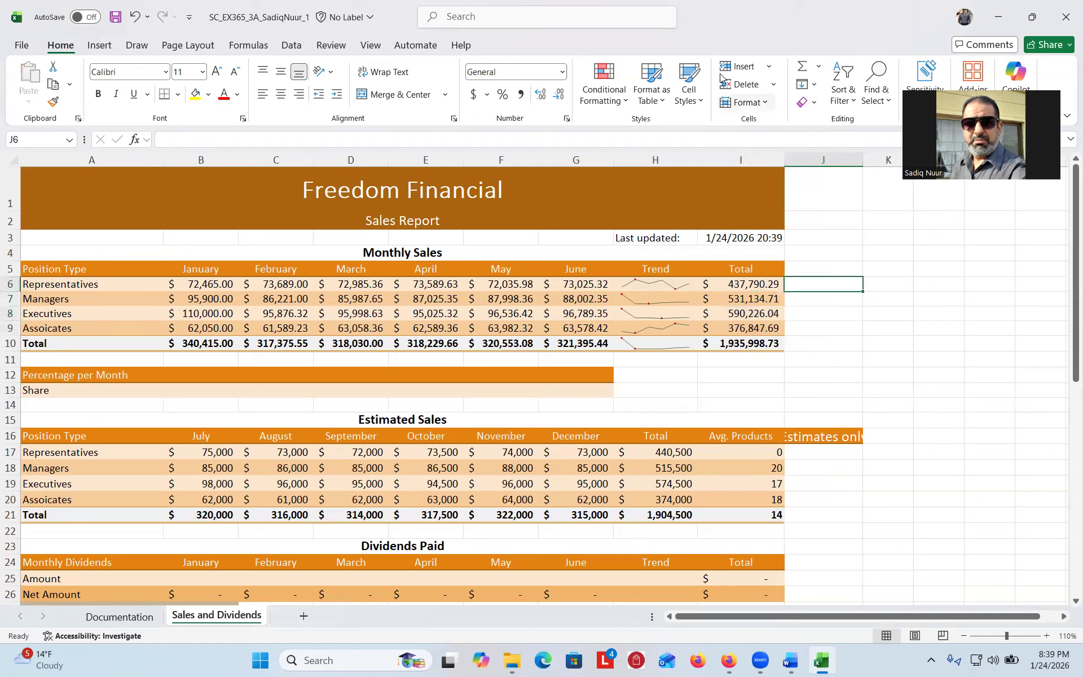
{"action": "mouse_move", "coordinate": [852, 251]}
{"action": "left_mouse_down"}
{"action": "mouse_move", "coordinate": [848, 341]}
{"action": "mouse_move", "coordinate": [891, 324]}
{"action": "mouse_move", "coordinate": [866, 304]}
{"action": "left_mouse_up"}
{"action": "mouse_move", "coordinate": [917, 261]}
{"action": "left_mouse_down"}
{"action": "mouse_move", "coordinate": [894, 264]}
{"action": "mouse_move", "coordinate": [927, 285]}
{"action": "mouse_move", "coordinate": [906, 308]}
{"action": "left_mouse_up"}
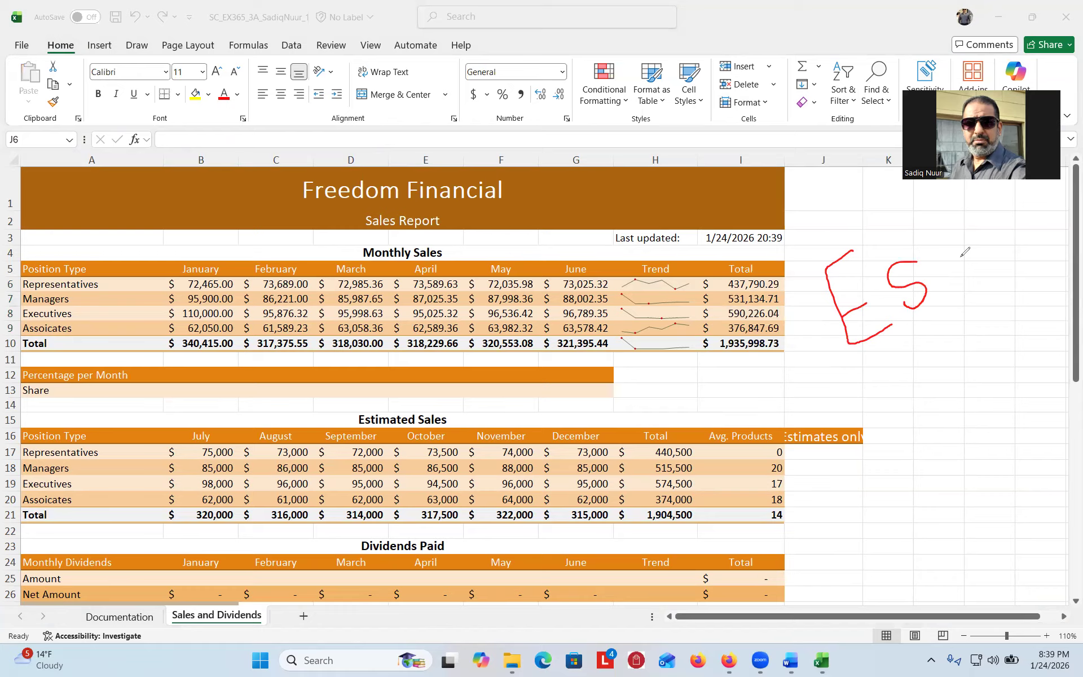
{"action": "mouse_move", "coordinate": [962, 245]}
{"action": "left_mouse_down"}
{"action": "mouse_move", "coordinate": [937, 264]}
{"action": "mouse_move", "coordinate": [958, 281]}
{"action": "mouse_move", "coordinate": [977, 268]}
{"action": "left_mouse_up"}
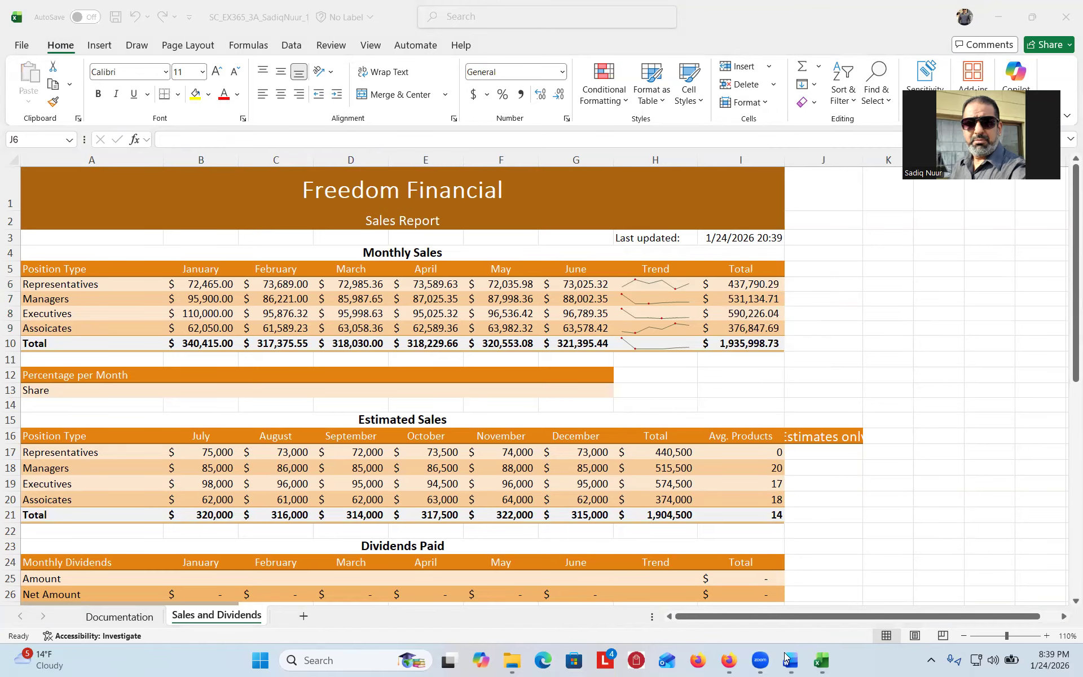
- Scroll the Word instructions to steps 8–10 (share formula, Goal Seek, column J), then return to Excel
{"action": "left_click", "coordinate": [791, 661]}
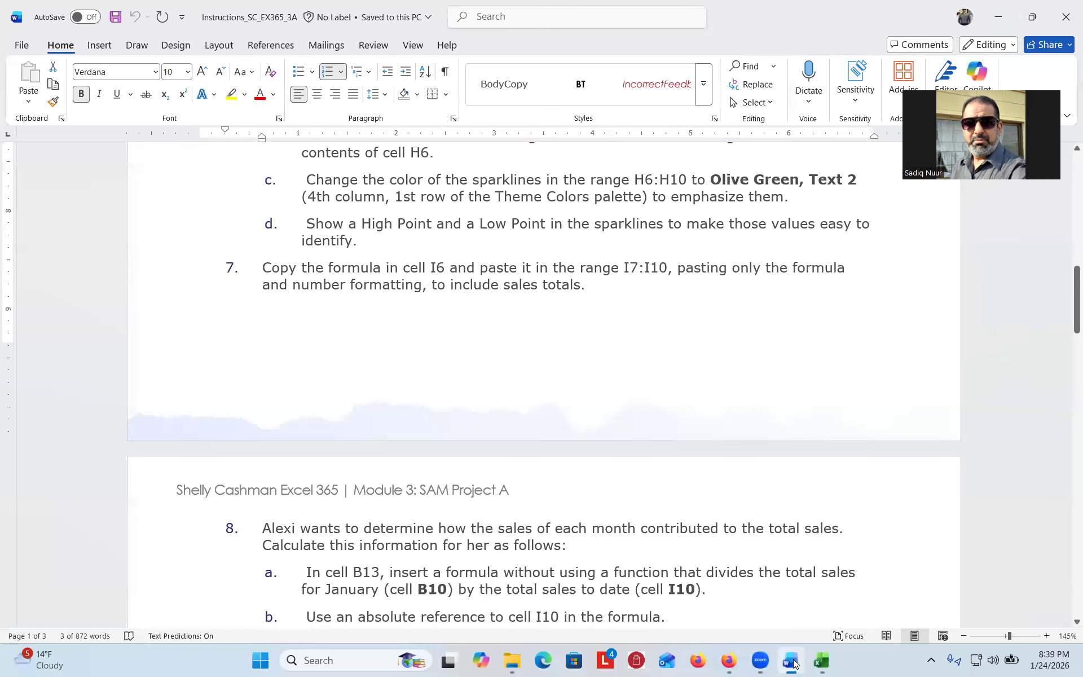
{"action": "left_click_drag", "start_coordinate": [1065, 310], "coordinate": [1063, 349]}
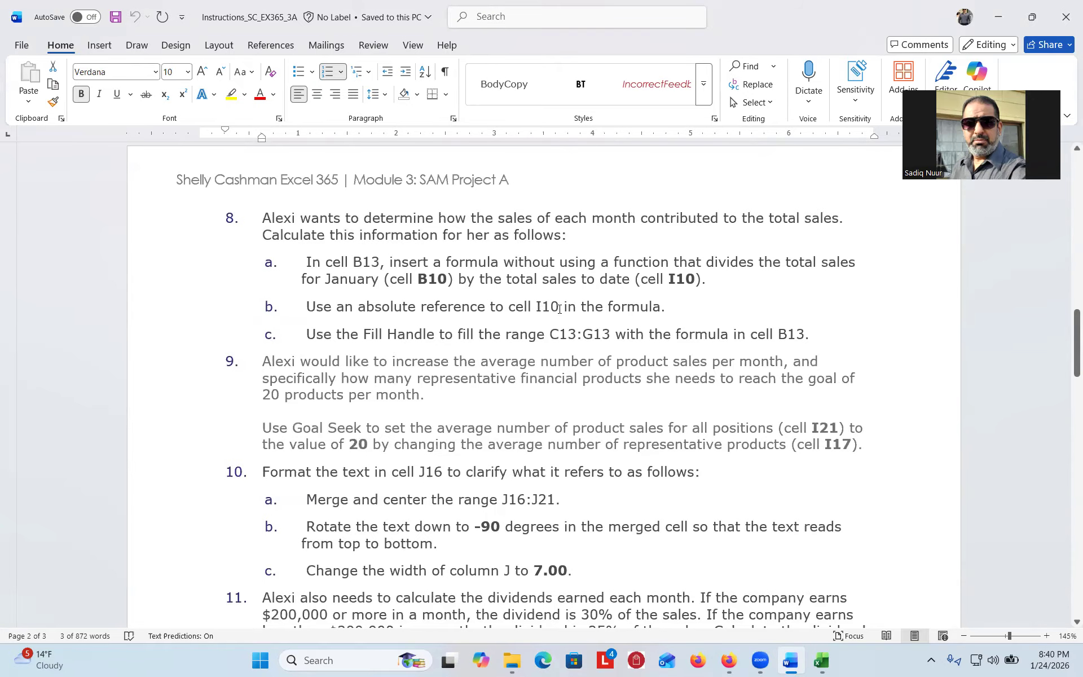
{"action": "mouse_move", "coordinate": [821, 659]}
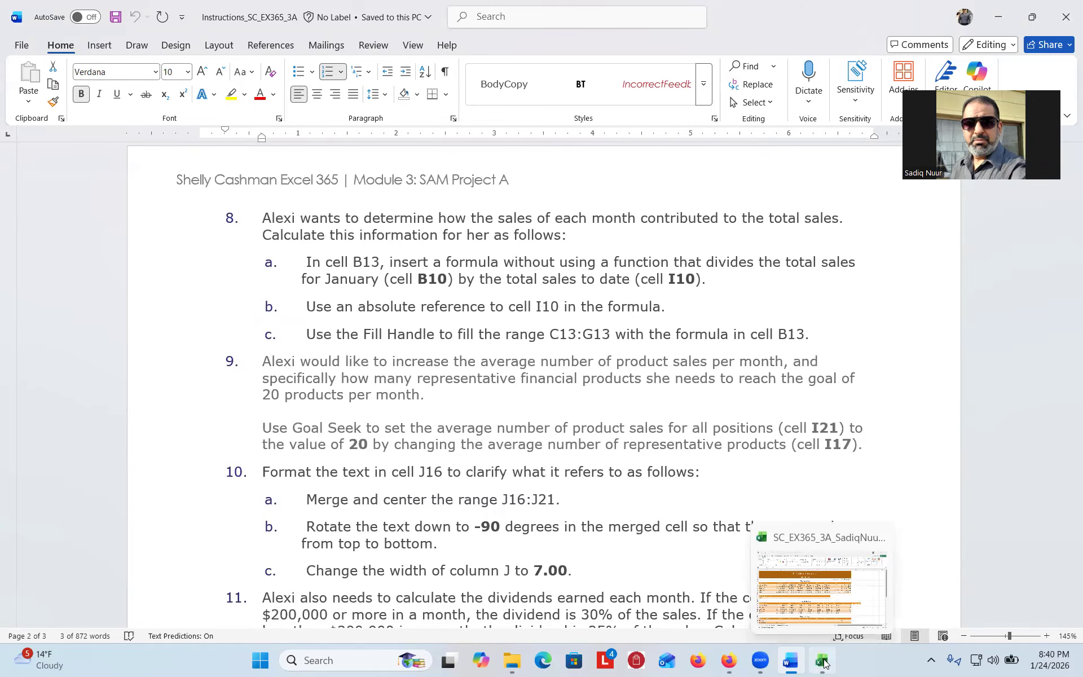
{"action": "left_click", "coordinate": [760, 561]}
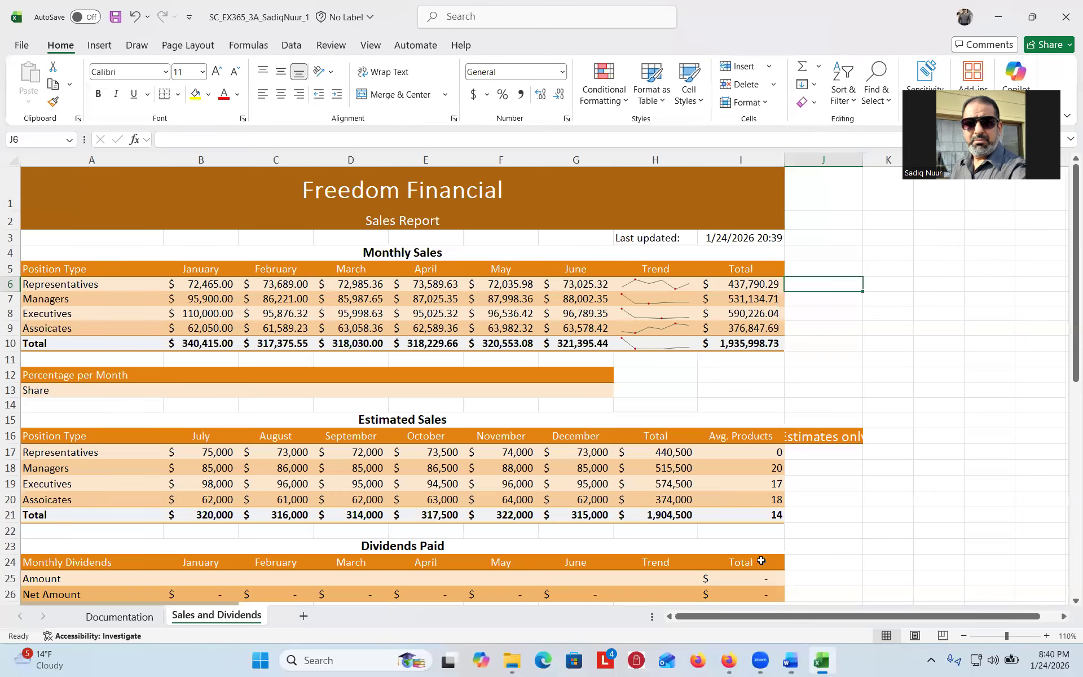
- Select B13 on the Sales and Dividends sheet and start a formula with =
{"action": "left_click", "coordinate": [197, 393]}
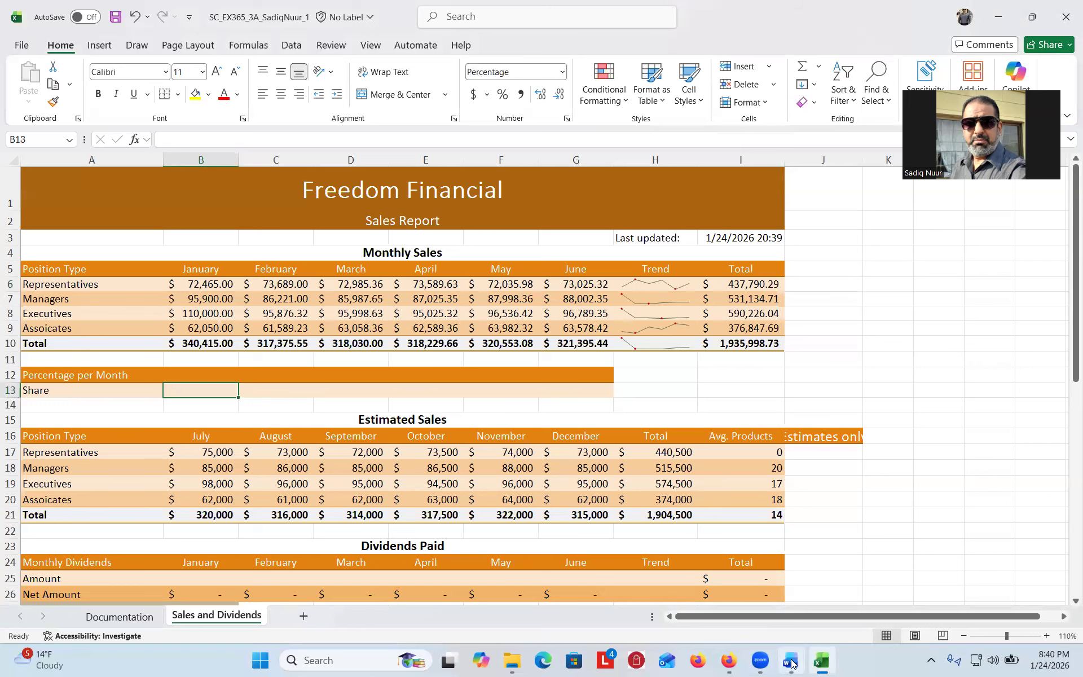
{"action": "mouse_move", "coordinate": [791, 664]}
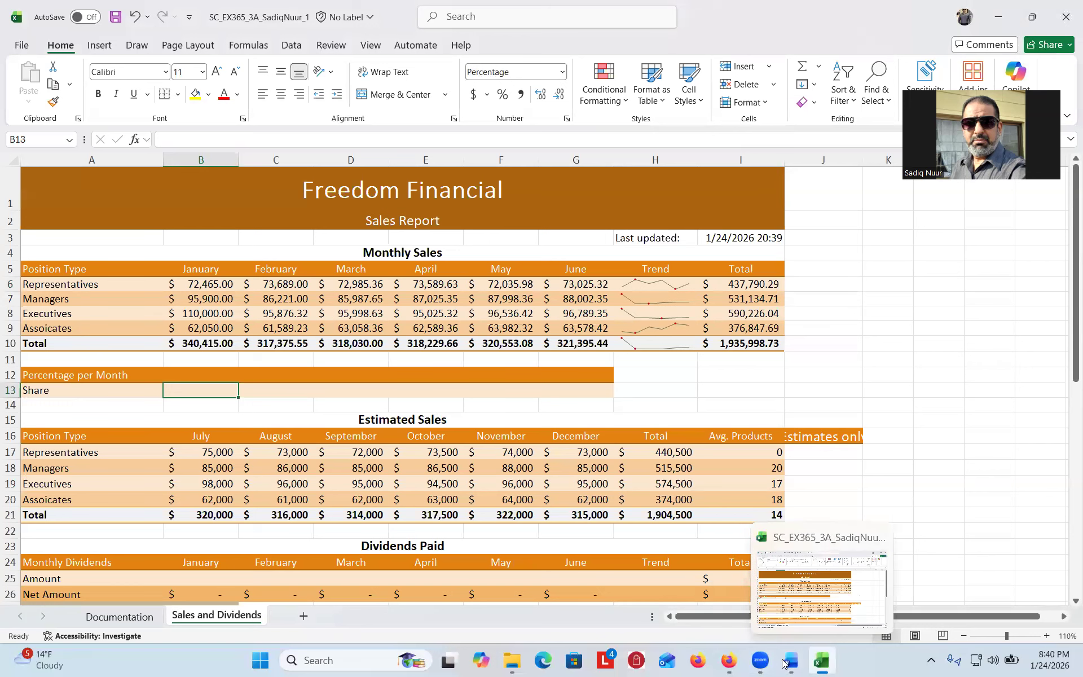
{"action": "left_click", "coordinate": [791, 663]}
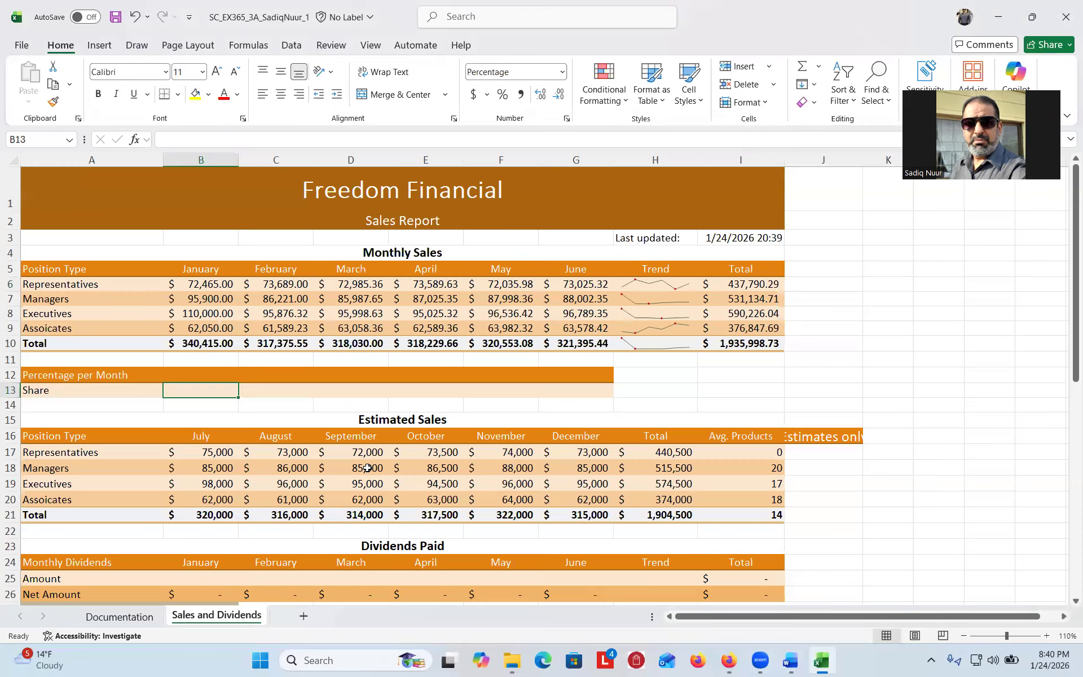
{"action": "left_click", "coordinate": [821, 661]}
{"action": "type", "text": "="}
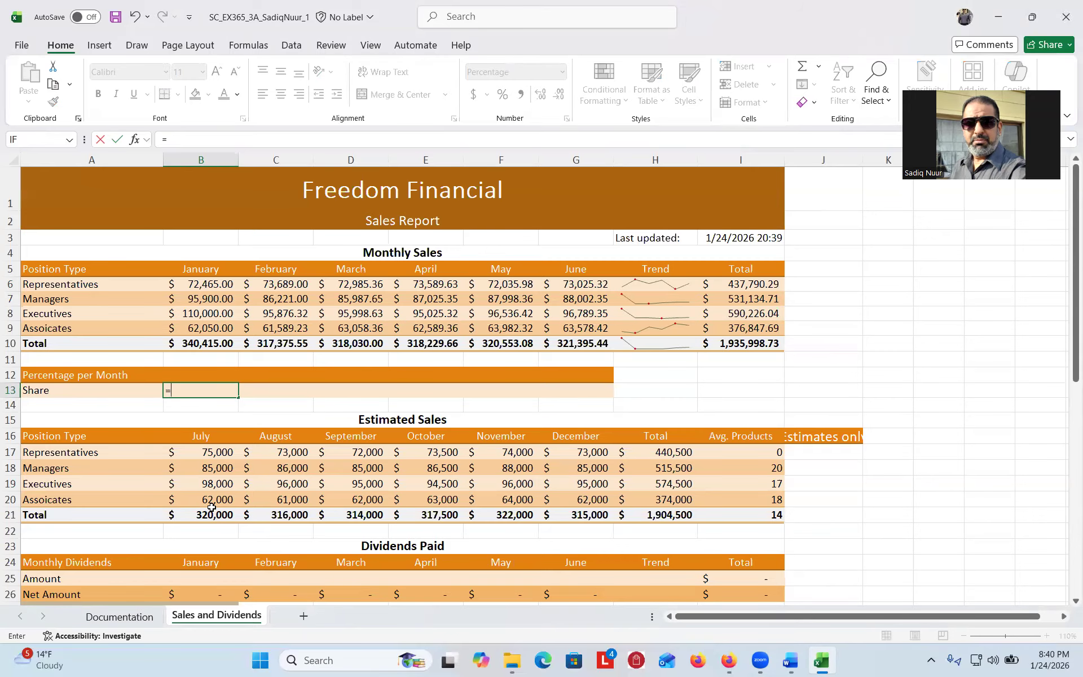
- Build the B13 formula =B10/$I$10 and sketch a handwritten screen note beside the sheet
{"action": "left_click", "coordinate": [206, 285]}
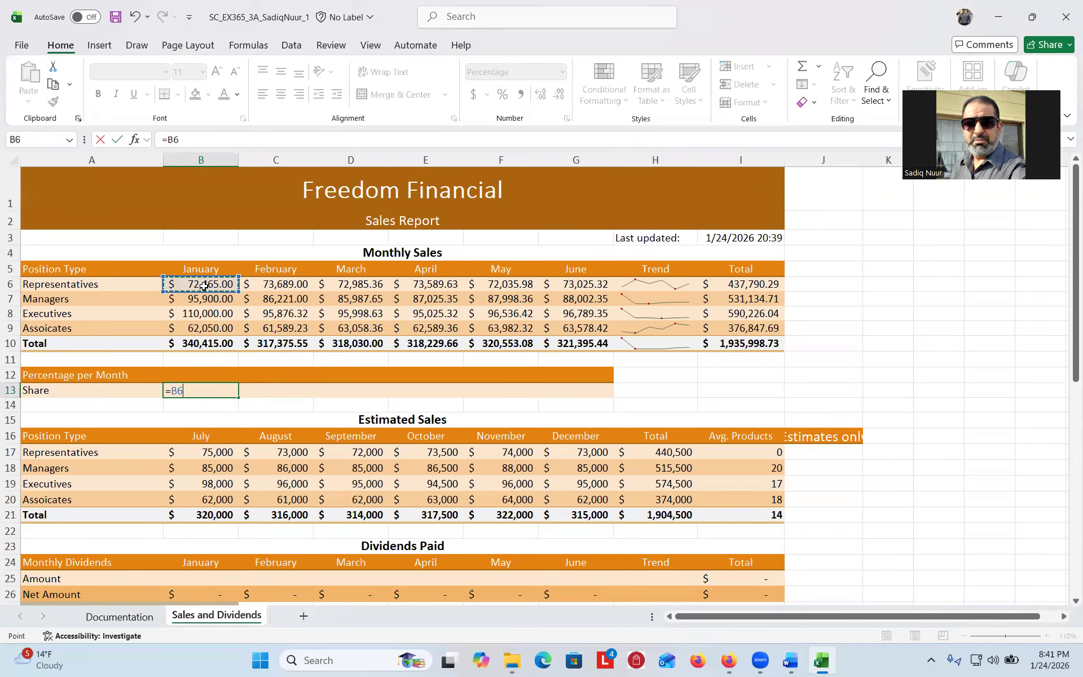
{"action": "left_click", "coordinate": [202, 346]}
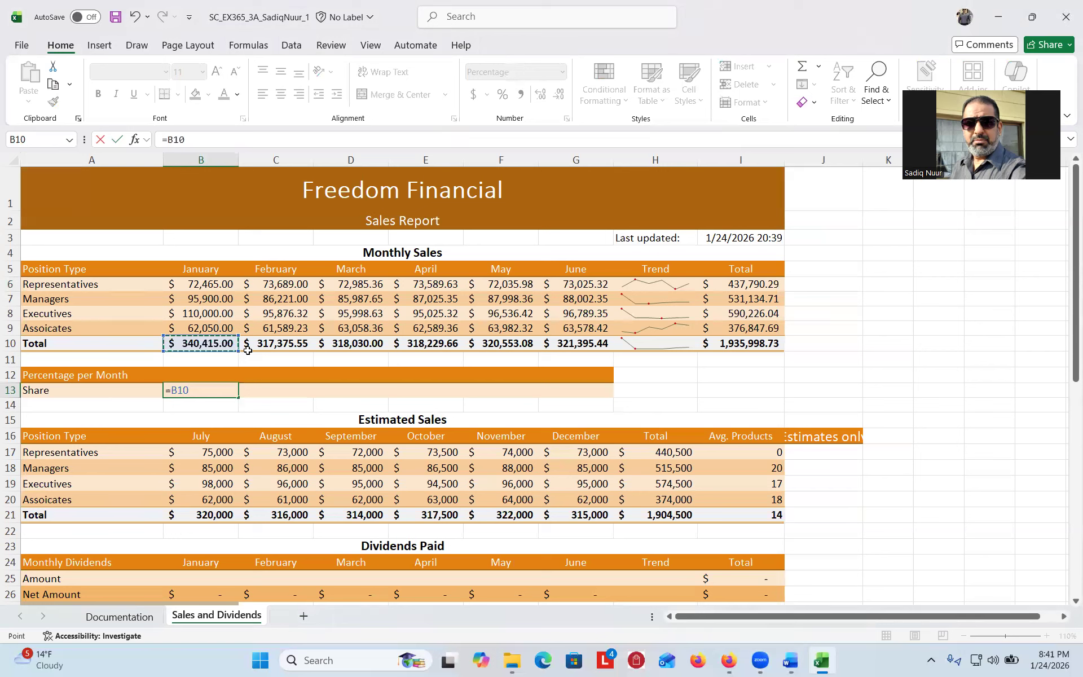
{"action": "type", "text": "/"}
{"action": "left_click", "coordinate": [744, 345]}
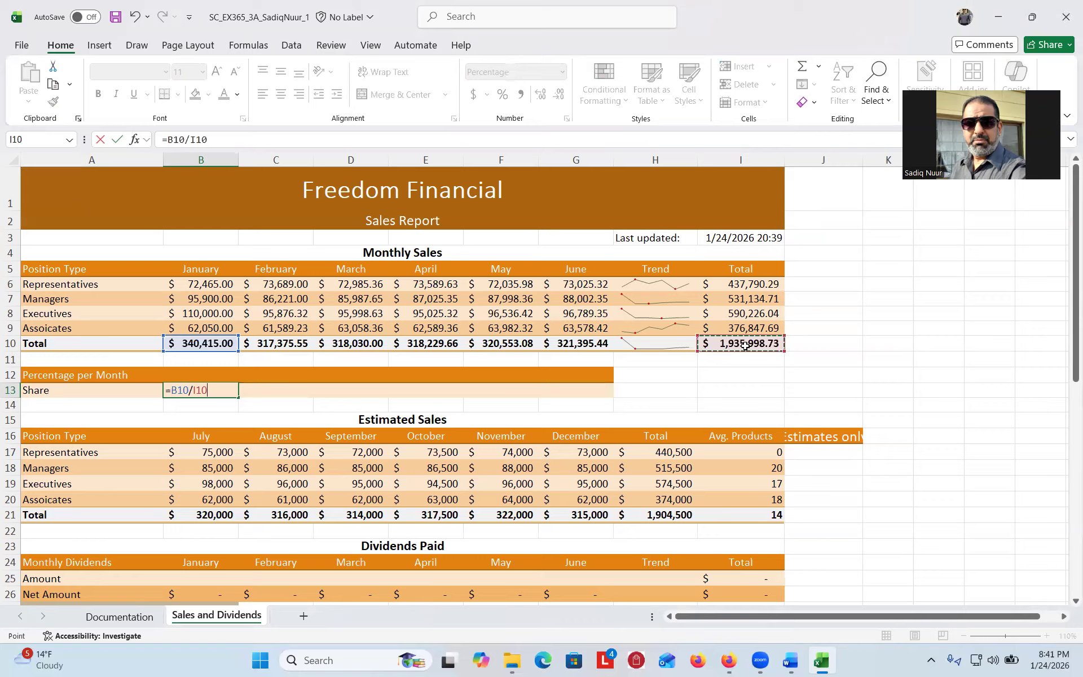
{"action": "key", "text": "F4"}
{"action": "left_click_drag", "start_coordinate": [856, 343], "coordinate": [871, 308]}
{"action": "mouse_move", "coordinate": [838, 262]}
{"action": "left_mouse_down"}
{"action": "mouse_move", "coordinate": [866, 287]}
{"action": "mouse_move", "coordinate": [884, 280]}
{"action": "mouse_move", "coordinate": [868, 299]}
{"action": "left_mouse_up"}
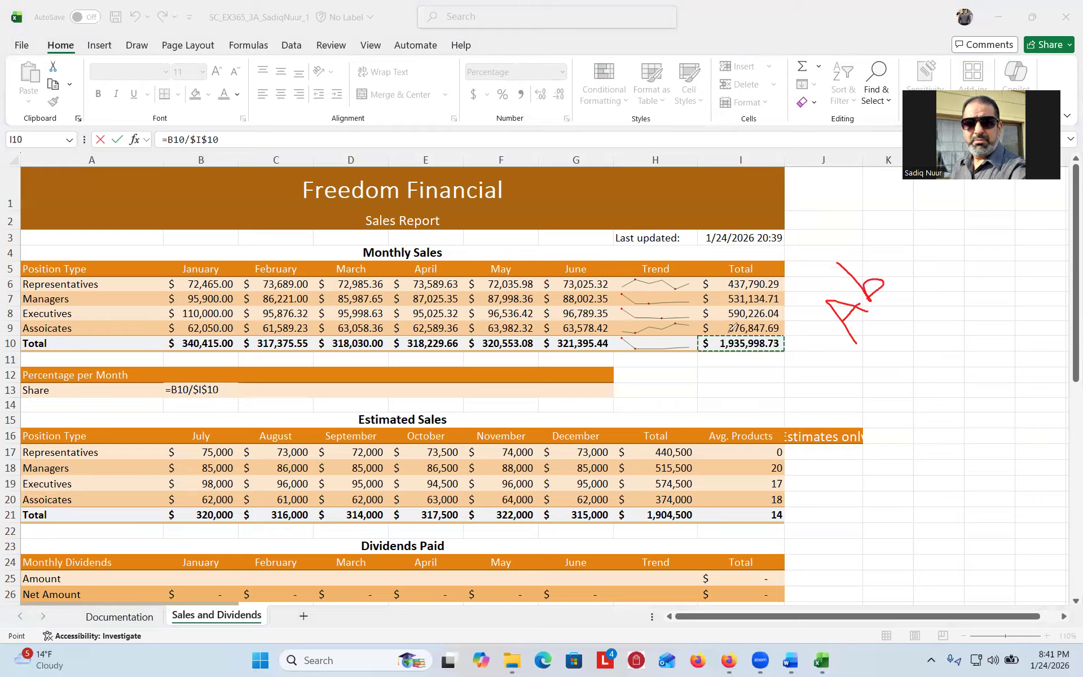
{"action": "mouse_move", "coordinate": [722, 328]}
{"action": "left_mouse_down"}
{"action": "mouse_move", "coordinate": [699, 356]}
{"action": "mouse_move", "coordinate": [798, 352]}
{"action": "mouse_move", "coordinate": [750, 324]}
{"action": "left_mouse_up"}
{"action": "mouse_move", "coordinate": [901, 240]}
{"action": "left_mouse_down"}
{"action": "mouse_move", "coordinate": [911, 257]}
{"action": "mouse_move", "coordinate": [896, 270]}
{"action": "mouse_move", "coordinate": [982, 222]}
{"action": "mouse_move", "coordinate": [971, 237]}
{"action": "mouse_move", "coordinate": [1011, 225]}
{"action": "mouse_move", "coordinate": [984, 214]}
{"action": "left_mouse_up"}
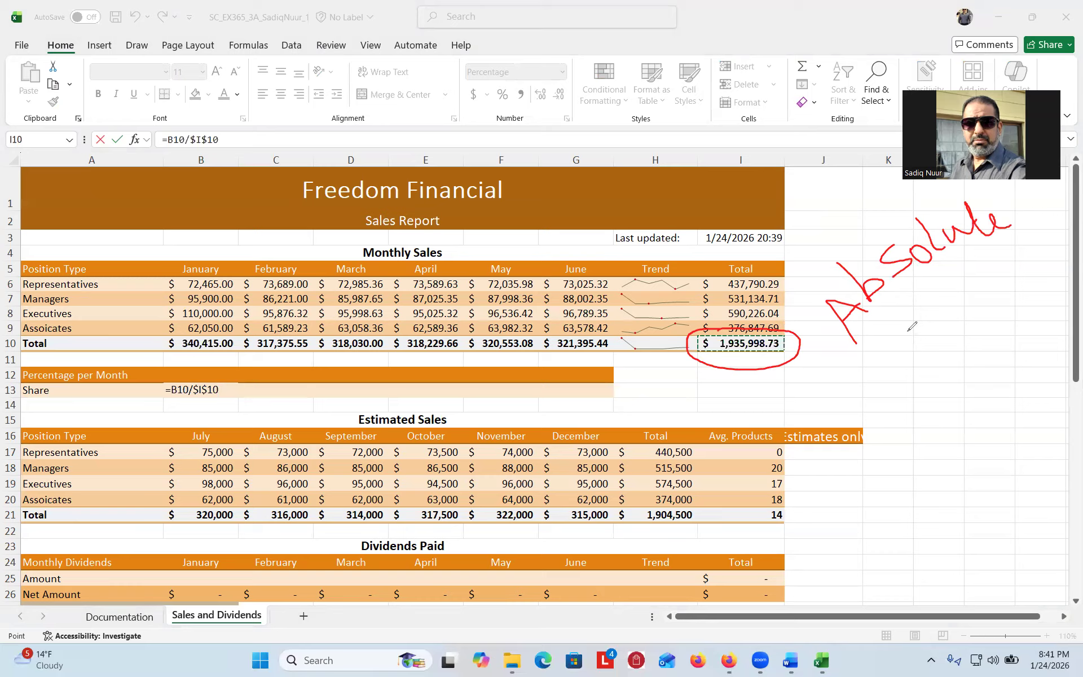
{"action": "mouse_move", "coordinate": [878, 348]}
{"action": "left_mouse_down"}
{"action": "mouse_move", "coordinate": [917, 320]}
{"action": "mouse_move", "coordinate": [926, 405]}
{"action": "mouse_move", "coordinate": [919, 375]}
{"action": "mouse_move", "coordinate": [951, 382]}
{"action": "mouse_move", "coordinate": [968, 366]}
{"action": "mouse_move", "coordinate": [949, 344]}
{"action": "left_mouse_up"}
{"action": "mouse_move", "coordinate": [945, 435]}
{"action": "left_mouse_down"}
{"action": "mouse_move", "coordinate": [965, 422]}
{"action": "mouse_move", "coordinate": [935, 475]}
{"action": "mouse_move", "coordinate": [938, 510]}
{"action": "mouse_move", "coordinate": [958, 533]}
{"action": "mouse_move", "coordinate": [968, 504]}
{"action": "mouse_move", "coordinate": [991, 514]}
{"action": "mouse_move", "coordinate": [991, 533]}
{"action": "left_mouse_up"}
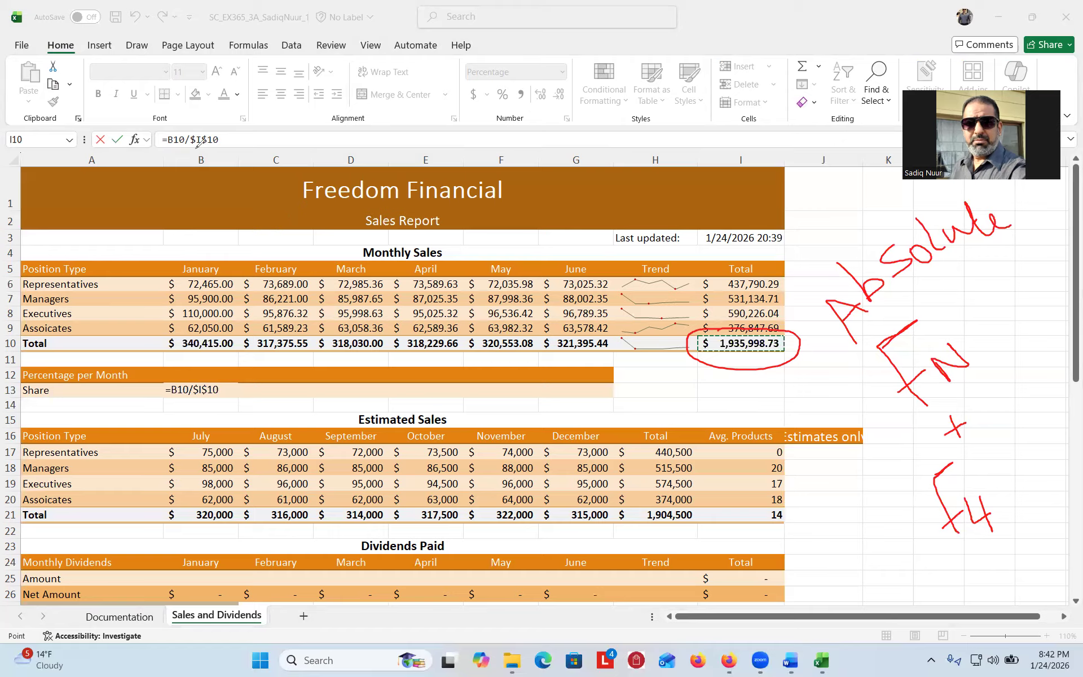
{"action": "mouse_move", "coordinate": [224, 213]}
{"action": "left_mouse_down"}
{"action": "mouse_move", "coordinate": [193, 145]}
{"action": "mouse_move", "coordinate": [227, 167]}
{"action": "mouse_move", "coordinate": [245, 198]}
{"action": "left_mouse_up"}
{"action": "left_click_drag", "start_coordinate": [205, 151], "coordinate": [217, 150]}
{"action": "mouse_move", "coordinate": [773, 379]}
{"action": "left_mouse_down"}
{"action": "mouse_move", "coordinate": [781, 370]}
{"action": "mouse_move", "coordinate": [784, 392]}
{"action": "mouse_move", "coordinate": [843, 383]}
{"action": "mouse_move", "coordinate": [836, 345]}
{"action": "mouse_move", "coordinate": [826, 348]}
{"action": "mouse_move", "coordinate": [837, 339]}
{"action": "mouse_move", "coordinate": [821, 337]}
{"action": "mouse_move", "coordinate": [838, 341]}
{"action": "left_mouse_up"}
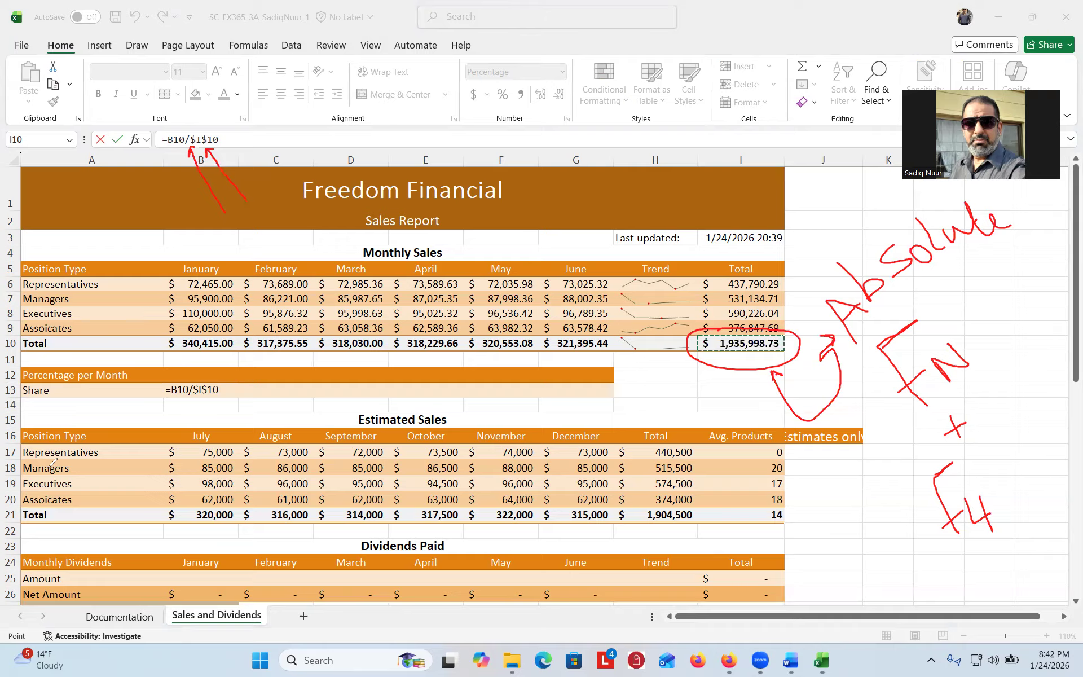
{"action": "key", "text": "Escape"}
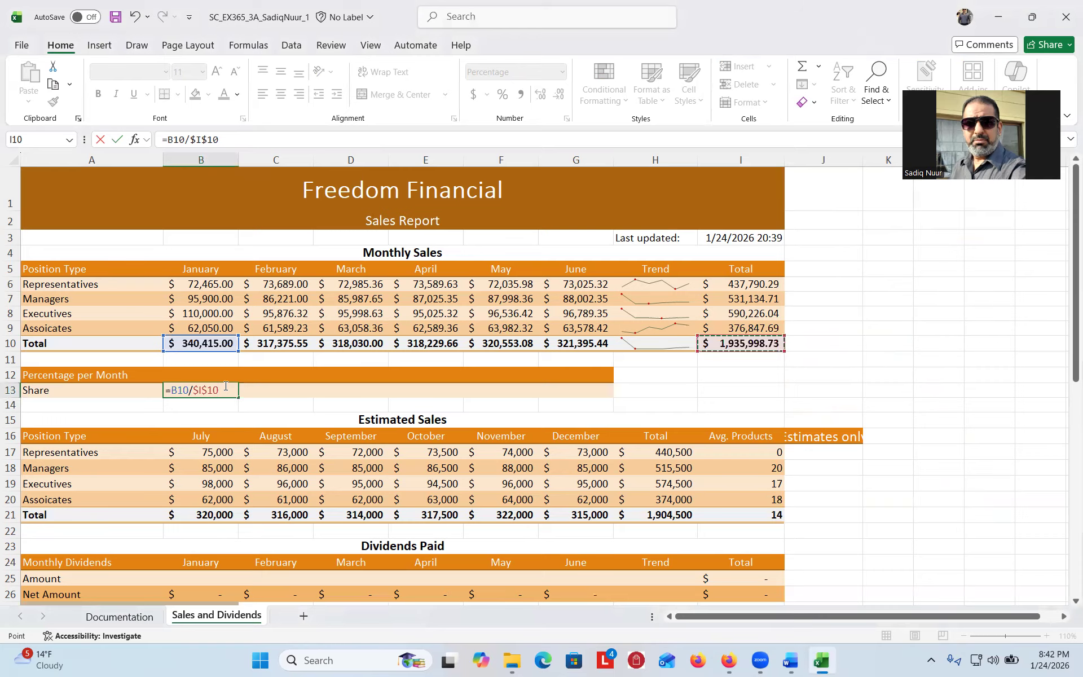
- Commit B13's =B10/$I$10 and fill it across C13:G13, redoing a partial fill
{"action": "key", "text": "Return"}
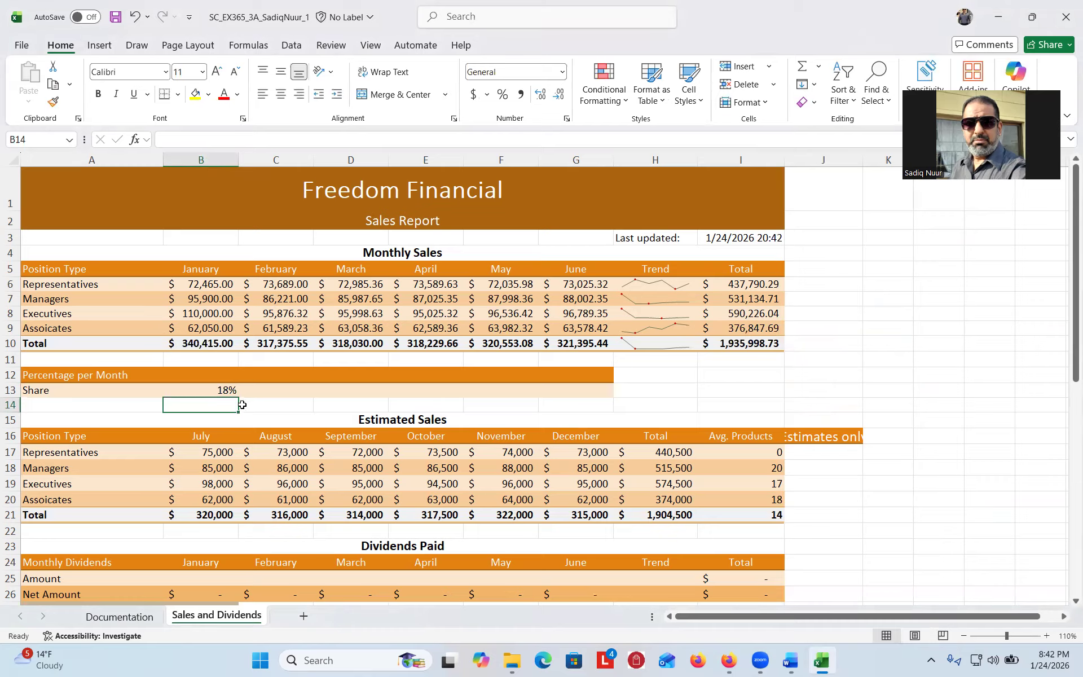
{"action": "key", "text": "Up"}
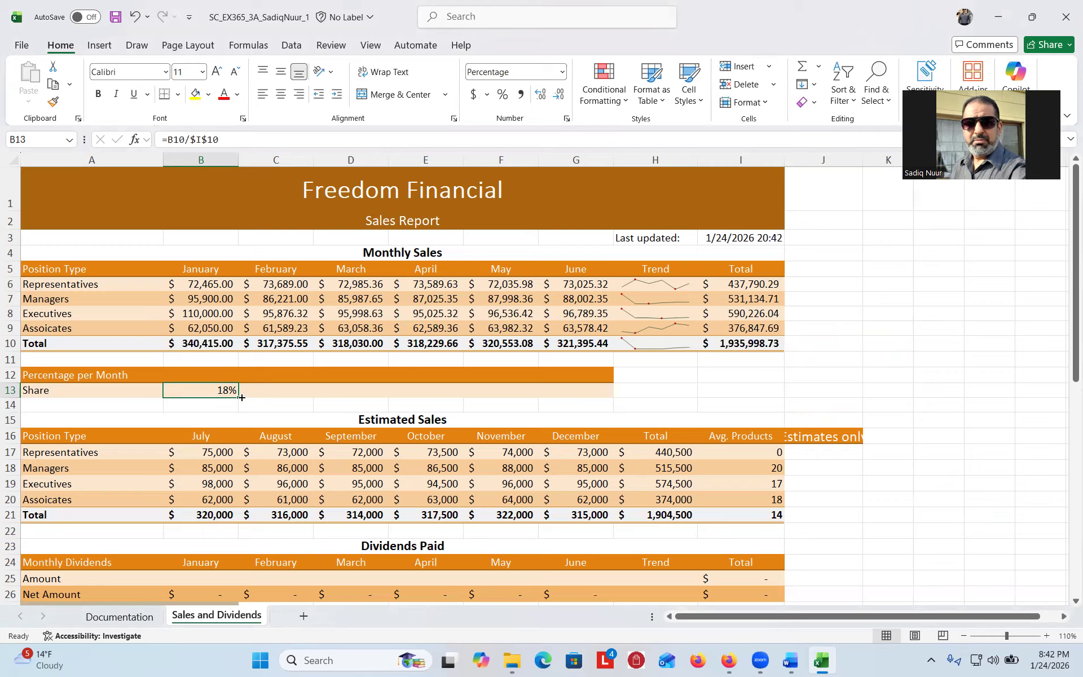
{"action": "left_click_drag", "start_coordinate": [242, 397], "coordinate": [589, 378]}
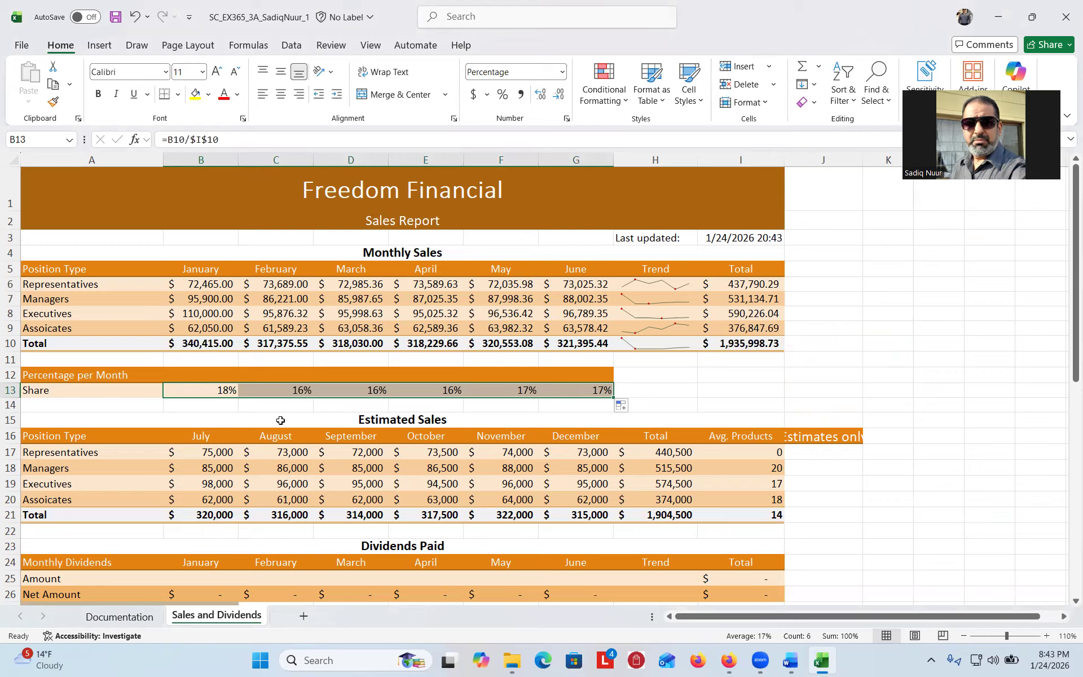
{"action": "key", "text": "ctrl+z"}
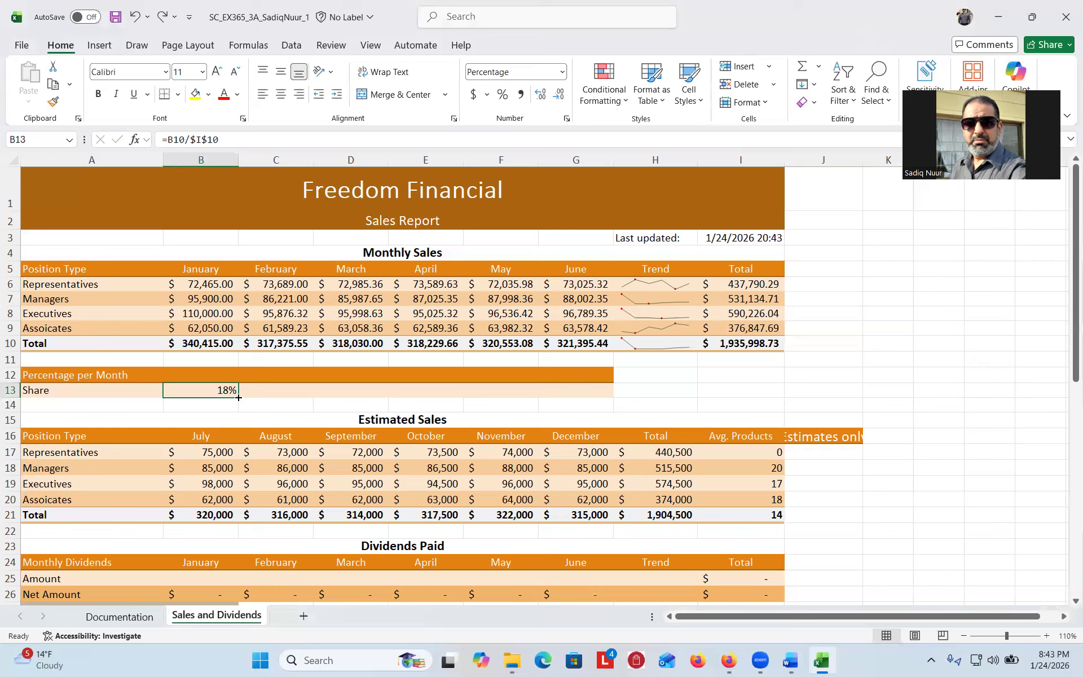
{"action": "left_click_drag", "start_coordinate": [238, 397], "coordinate": [585, 402]}
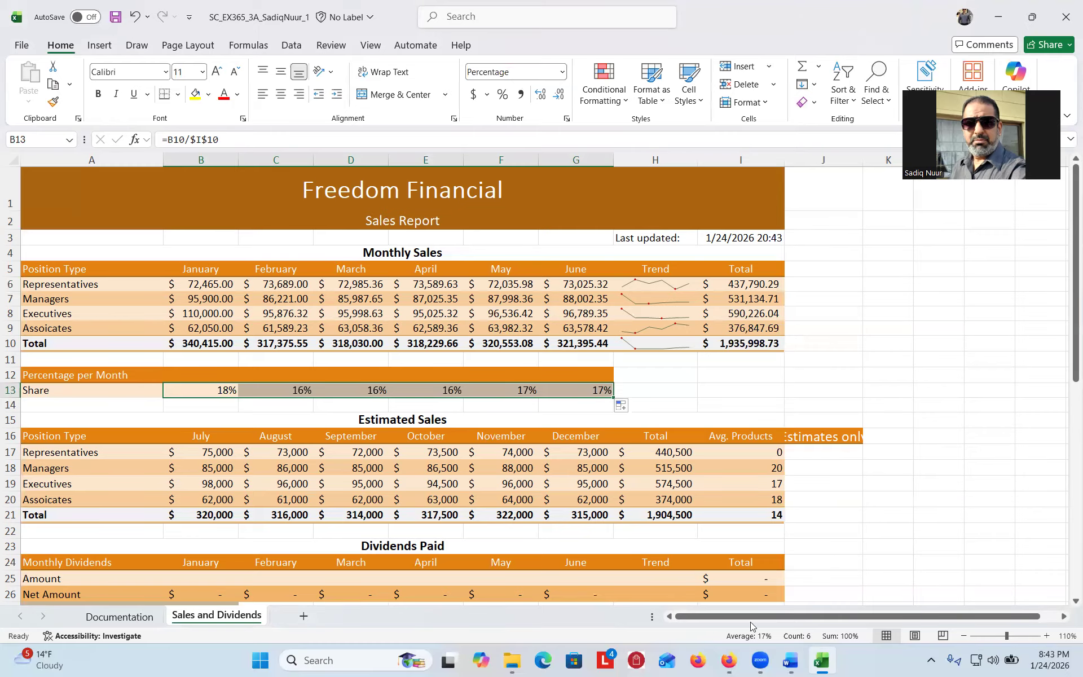
{"action": "left_click", "coordinate": [790, 661]}
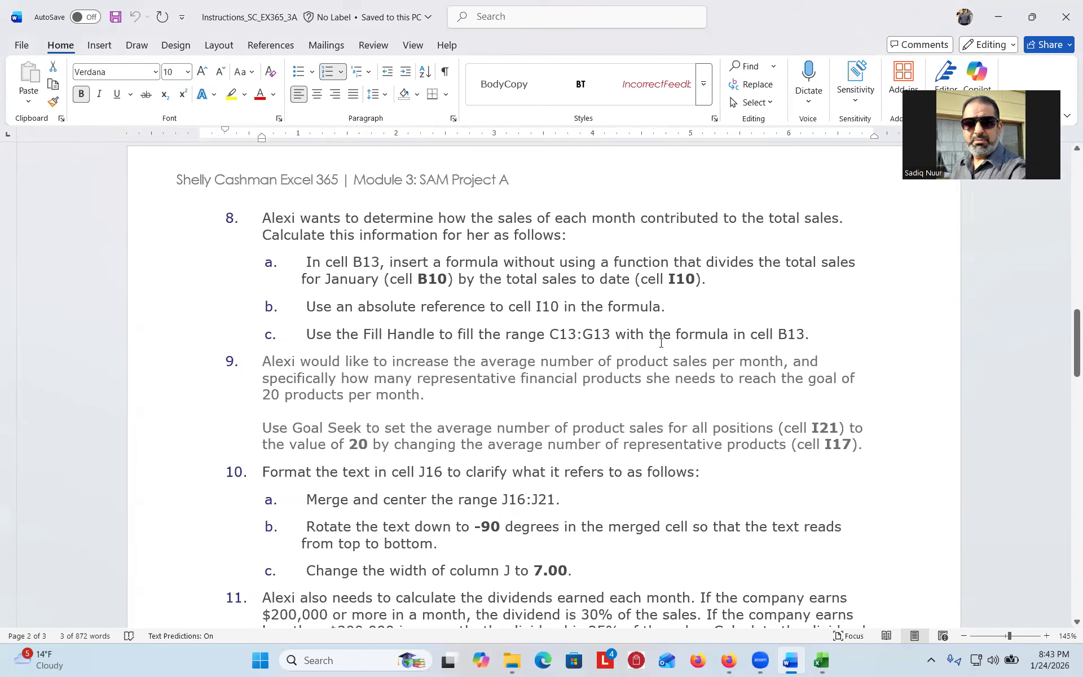
- Scroll Word to step 9 and highlight the Goal Seek target value 20, then return to Excel
{"action": "left_click_drag", "start_coordinate": [1067, 341], "coordinate": [1067, 366]}
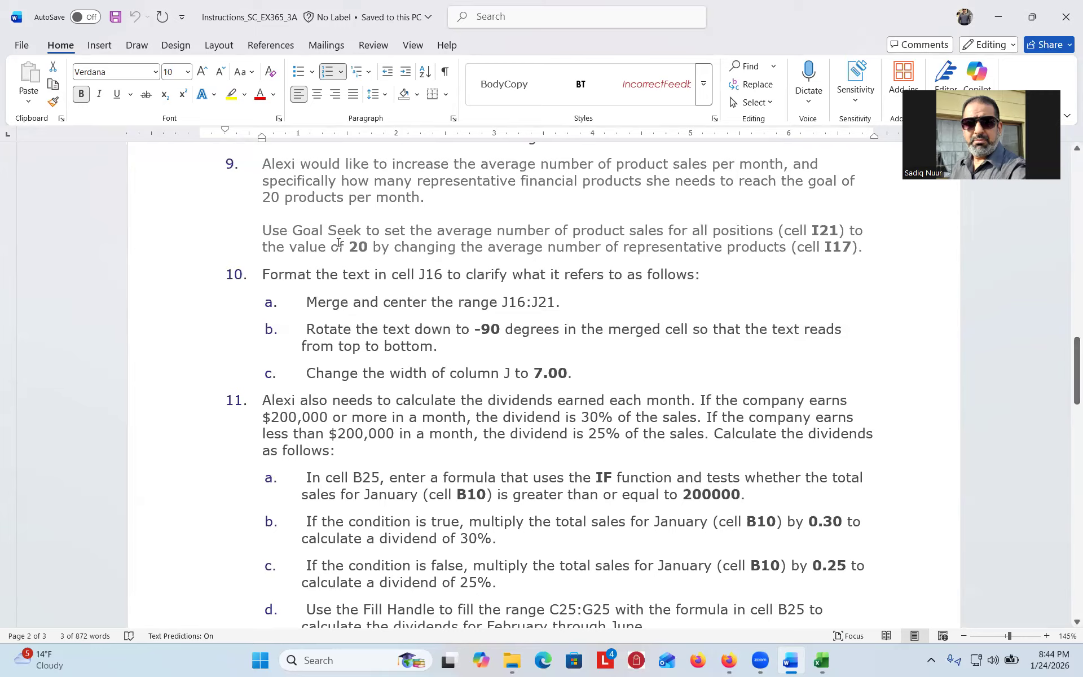
{"action": "left_click_drag", "start_coordinate": [348, 246], "coordinate": [370, 247]}
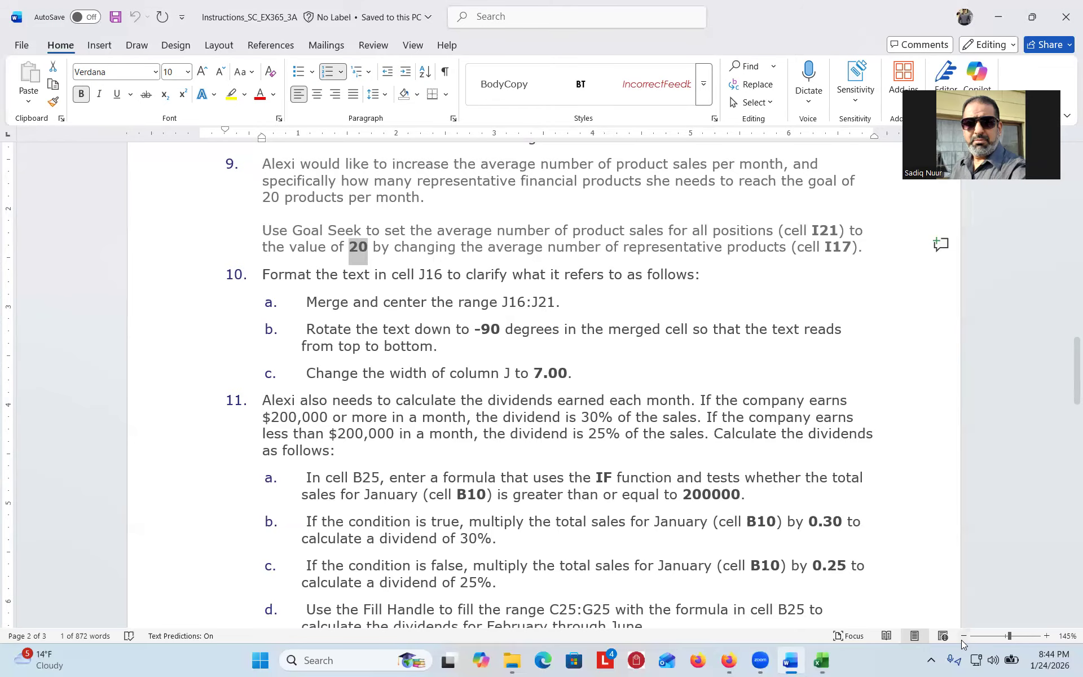
{"action": "left_click", "coordinate": [821, 659]}
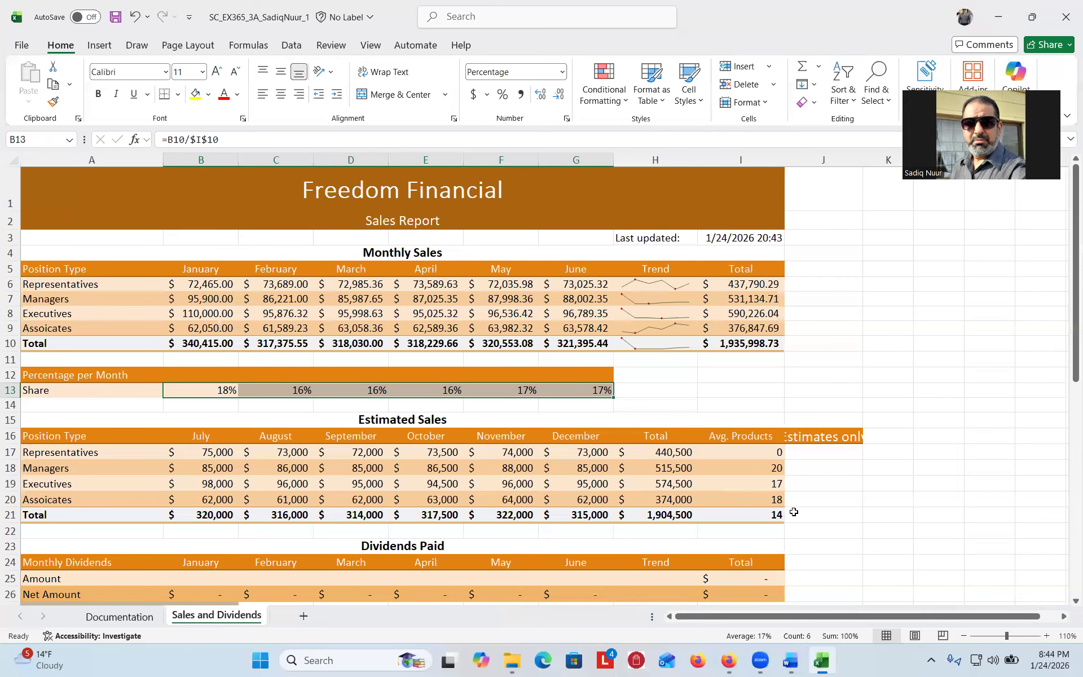
- Select I21 (=AVERAGE(I17:I20), currently 14) and open the Data tab's What-If Analysis list
{"action": "left_click", "coordinate": [769, 517]}
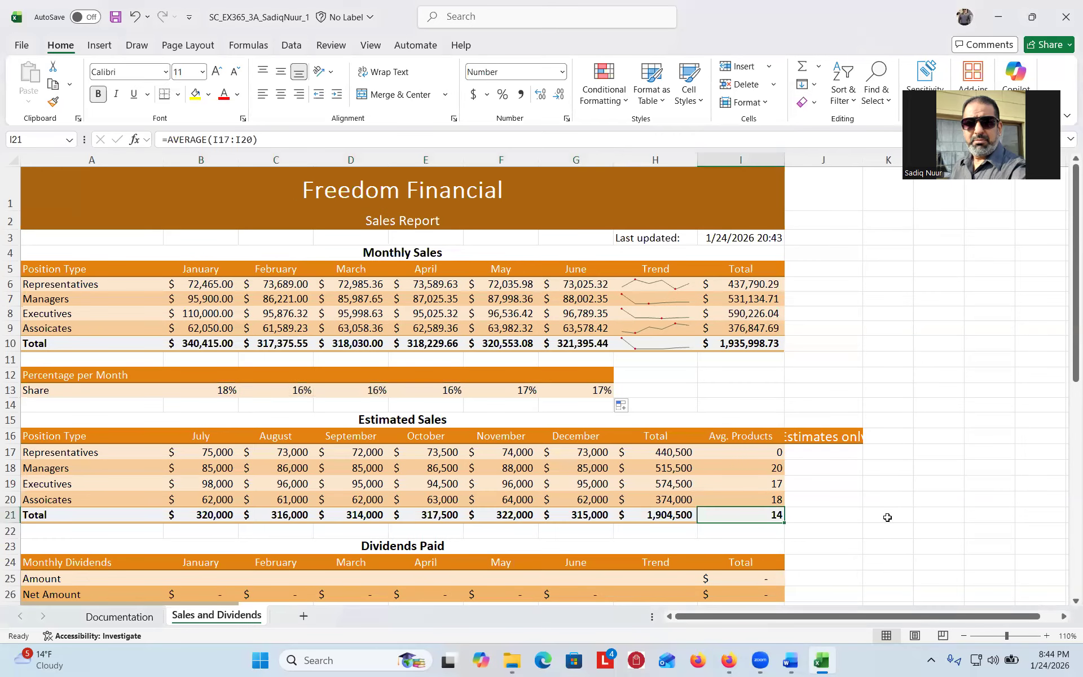
{"action": "left_click_drag", "start_coordinate": [1068, 382], "coordinate": [1067, 430]}
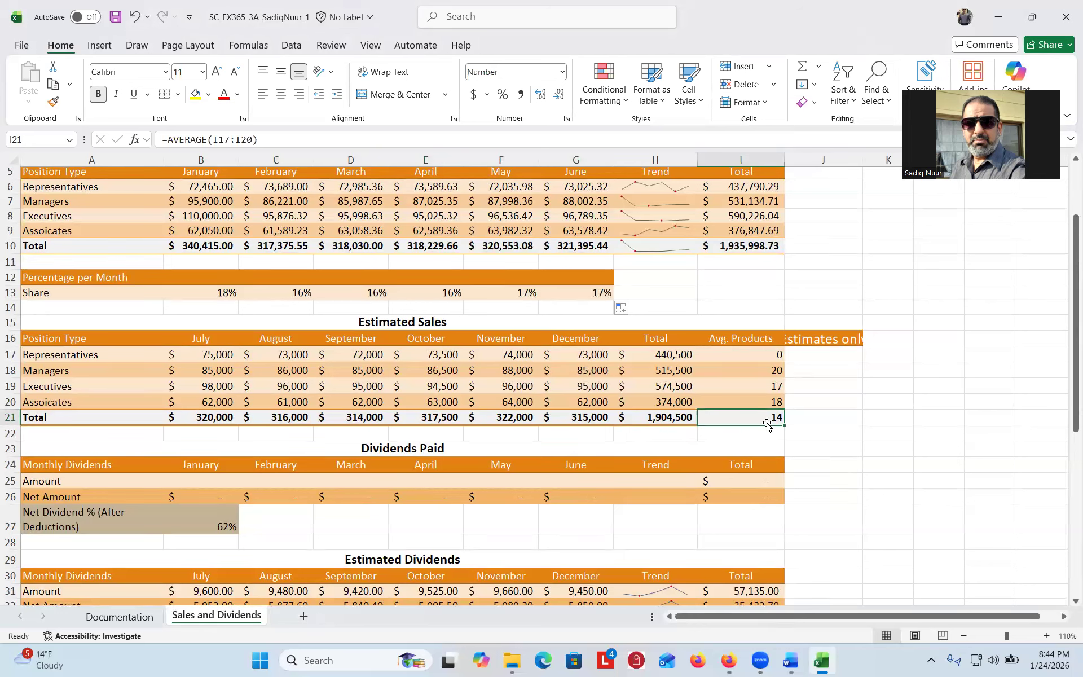
{"action": "left_click", "coordinate": [285, 49]}
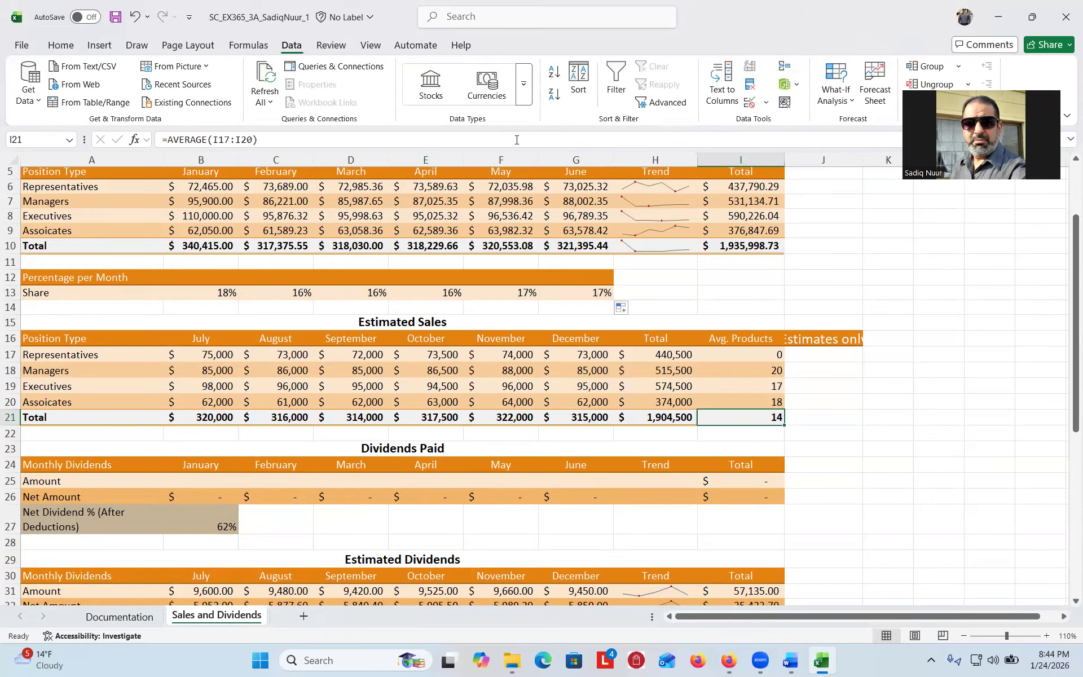
{"action": "key", "text": "ctrl"}
{"action": "key", "text": "ctrl"}
{"action": "key", "text": "ctrl"}
{"action": "key", "text": "ctrl"}
{"action": "key", "text": "ctrl"}
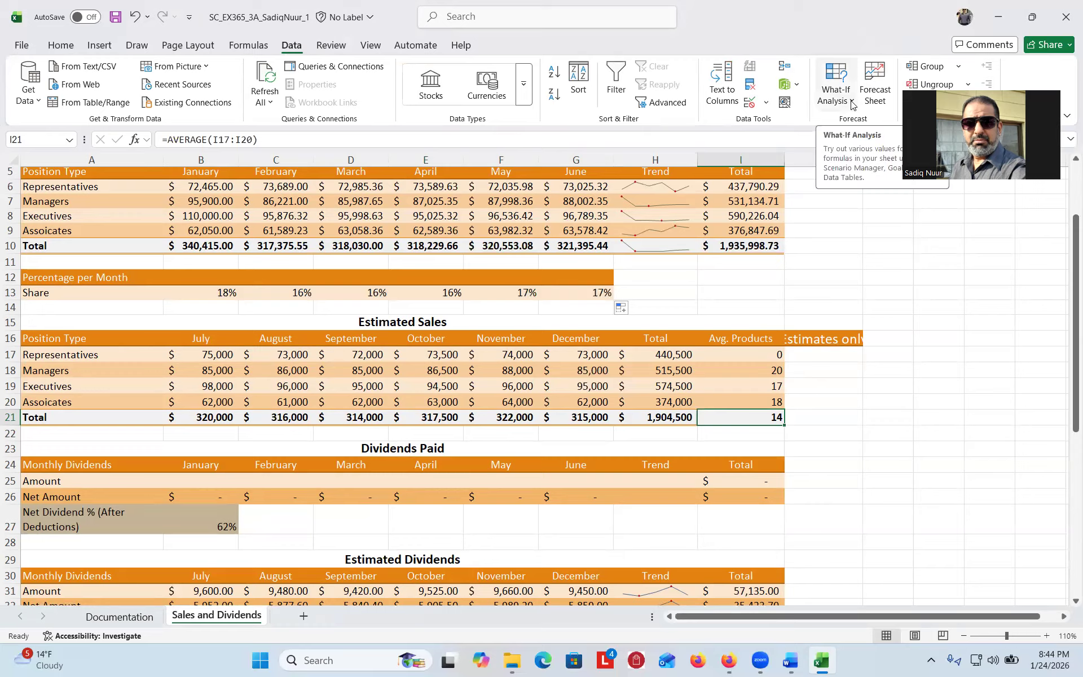
{"action": "left_click", "coordinate": [851, 101]}
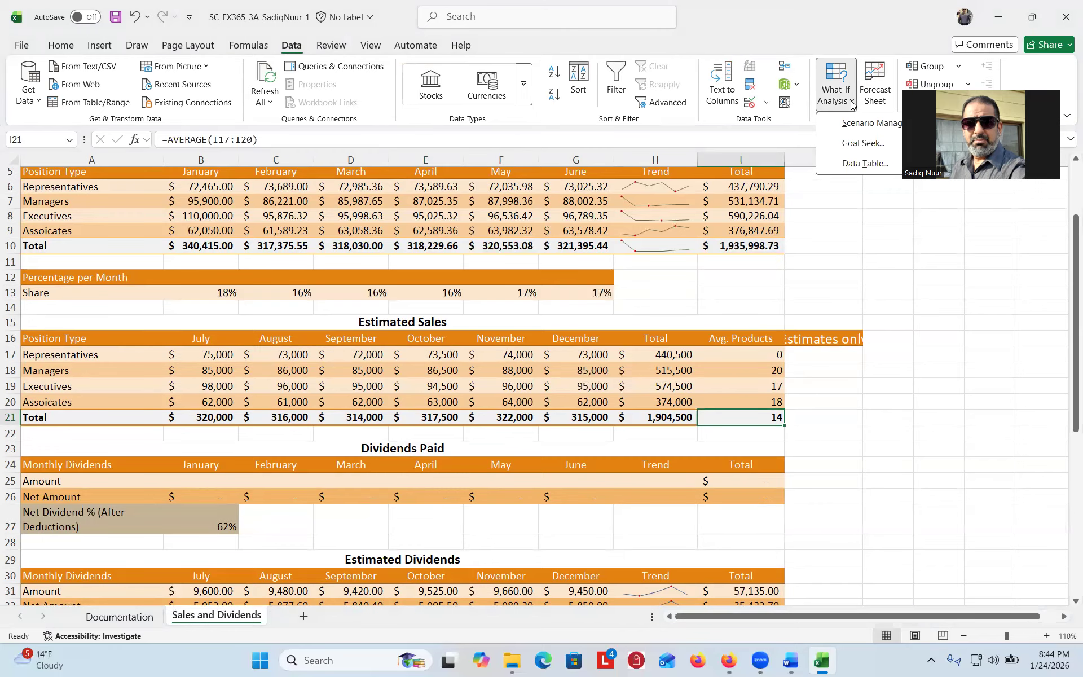
- Goal-seek I21 to 20 by changing I17, accepting the result that sets I17 to 25
{"action": "left_click", "coordinate": [861, 144]}
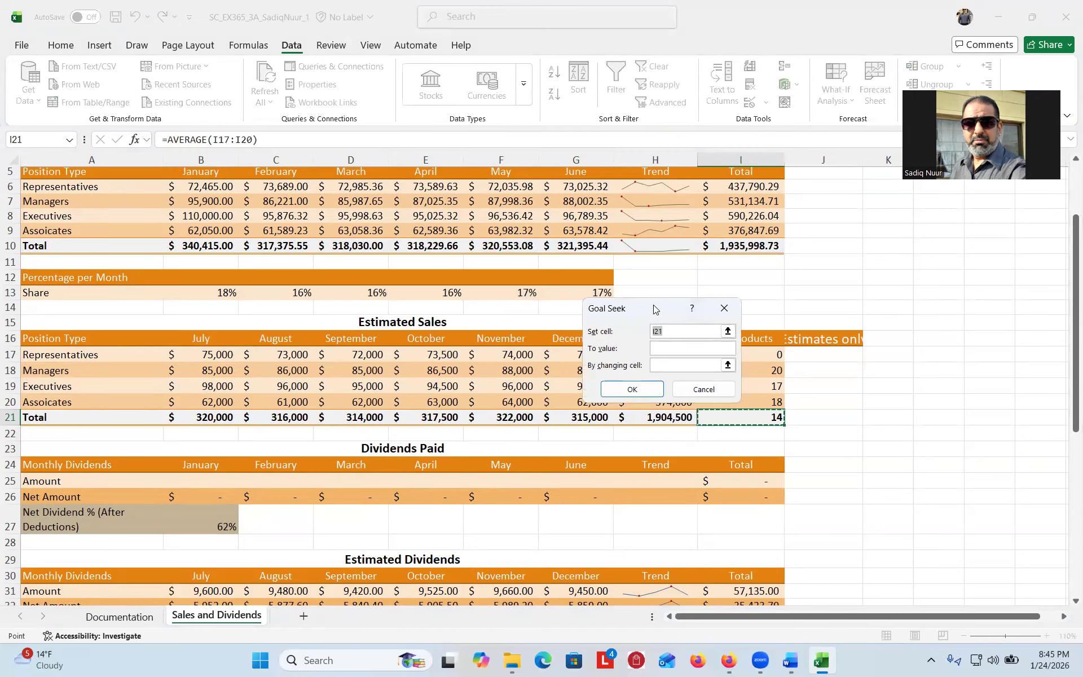
{"action": "left_click_drag", "start_coordinate": [654, 309], "coordinate": [887, 226]}
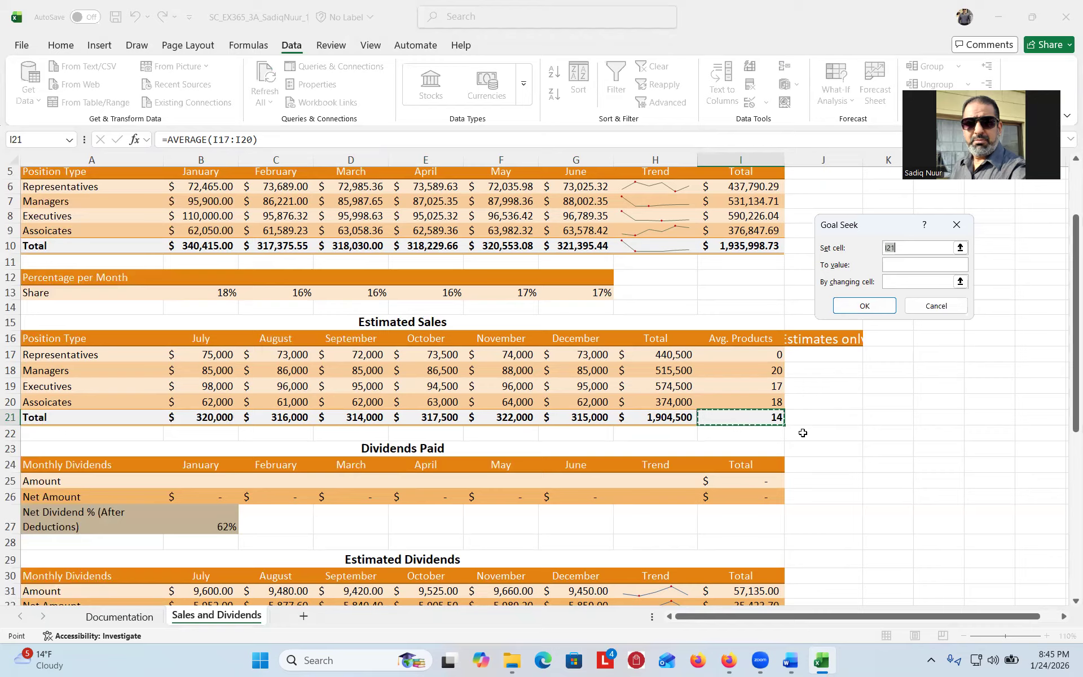
{"action": "left_click", "coordinate": [898, 265]}
{"action": "type", "text": "20"}
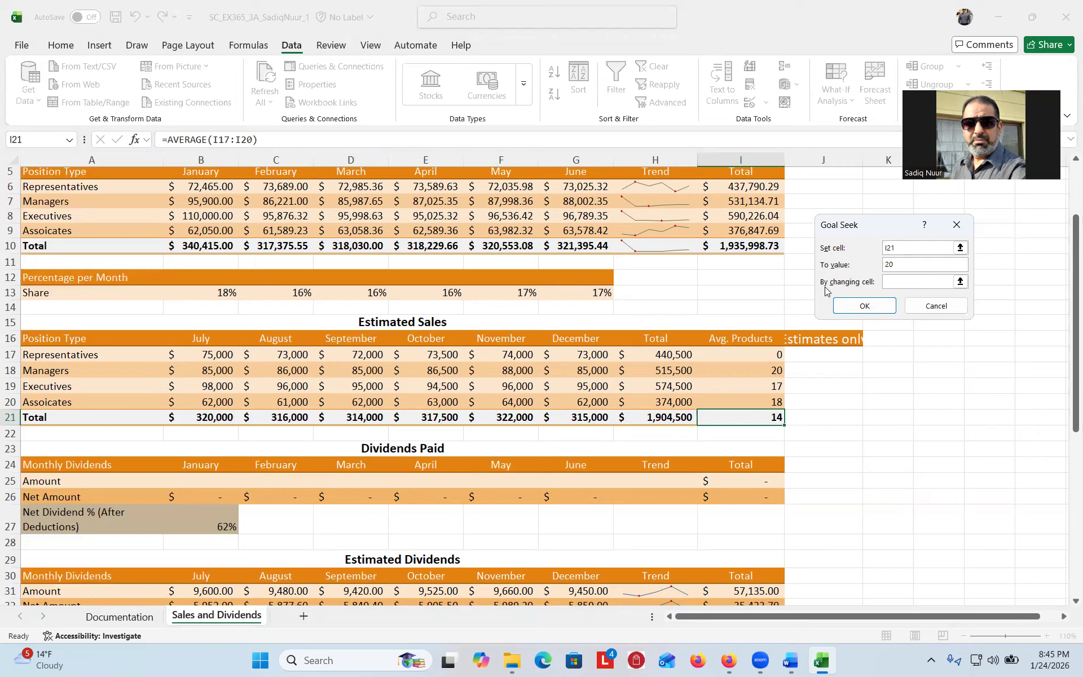
{"action": "left_click", "coordinate": [894, 280]}
{"action": "left_click", "coordinate": [759, 356]}
{"action": "left_click", "coordinate": [871, 308]}
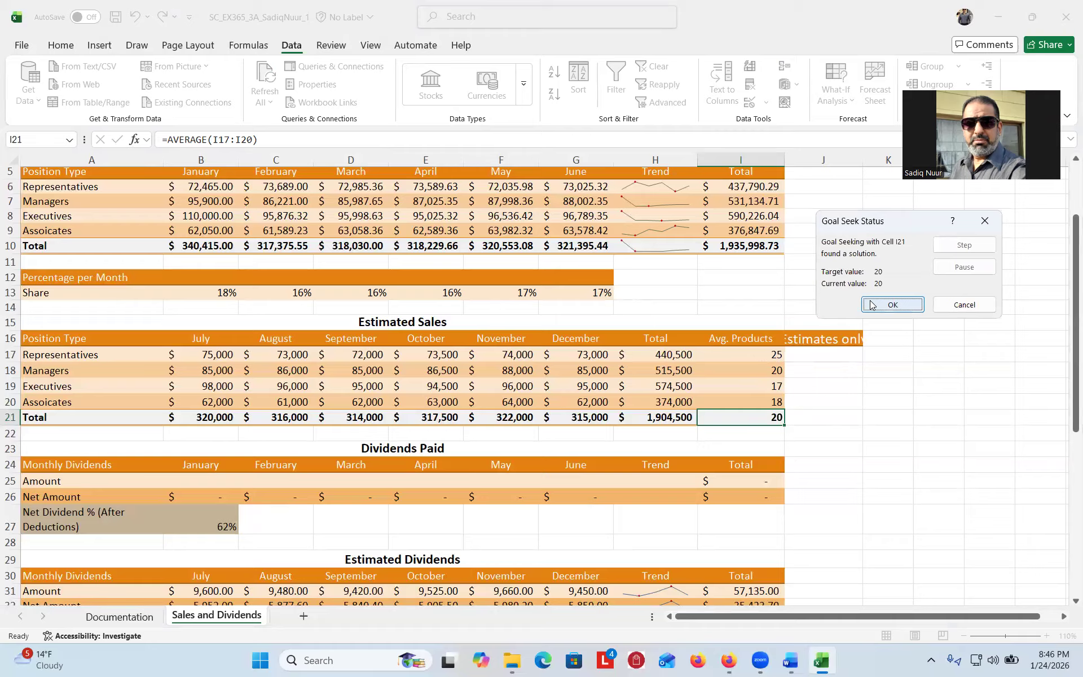
{"action": "left_click", "coordinate": [894, 306]}
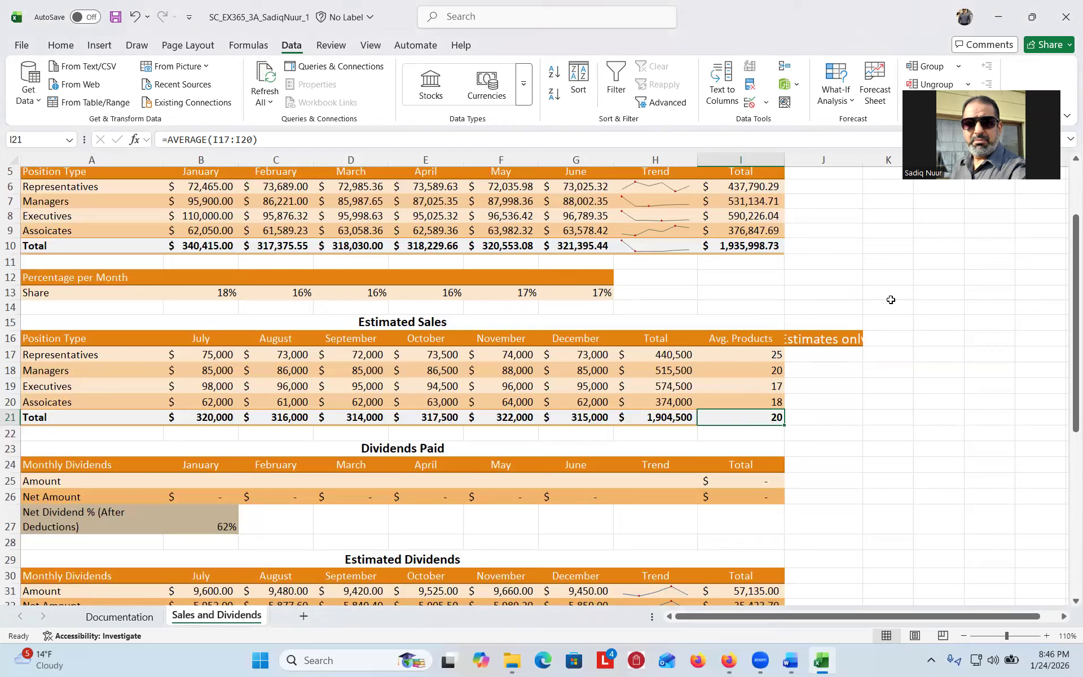
{"action": "left_click", "coordinate": [790, 660]}
{"action": "left_click_drag", "start_coordinate": [1066, 331], "coordinate": [1066, 384]}
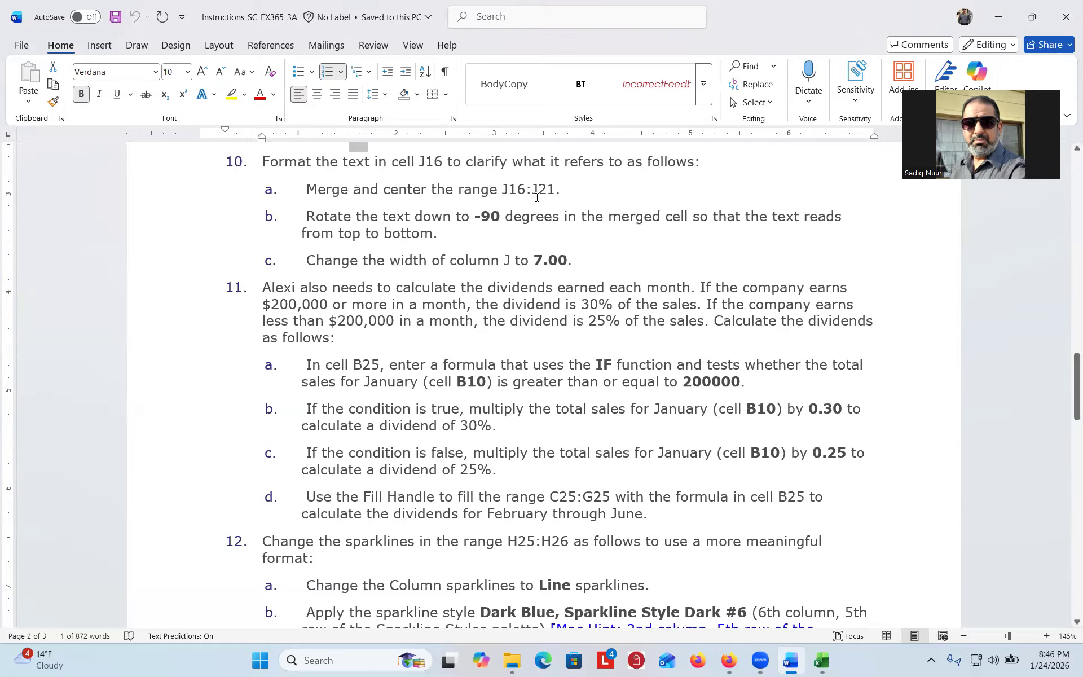
{"action": "left_click", "coordinate": [821, 659]}
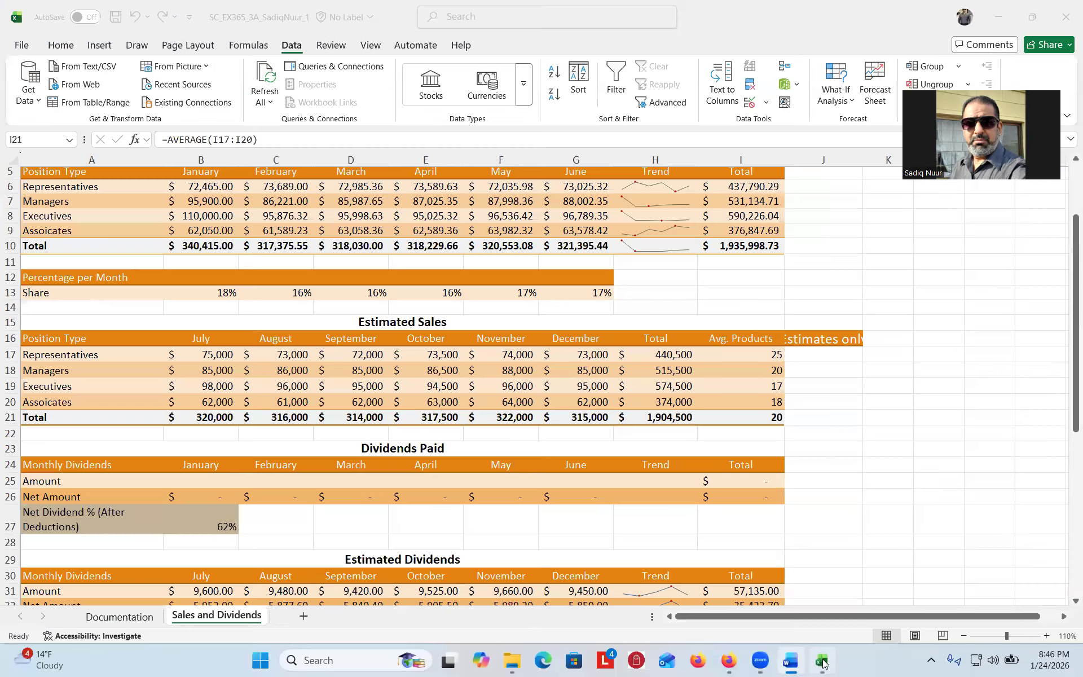
{"action": "left_click", "coordinate": [818, 336]}
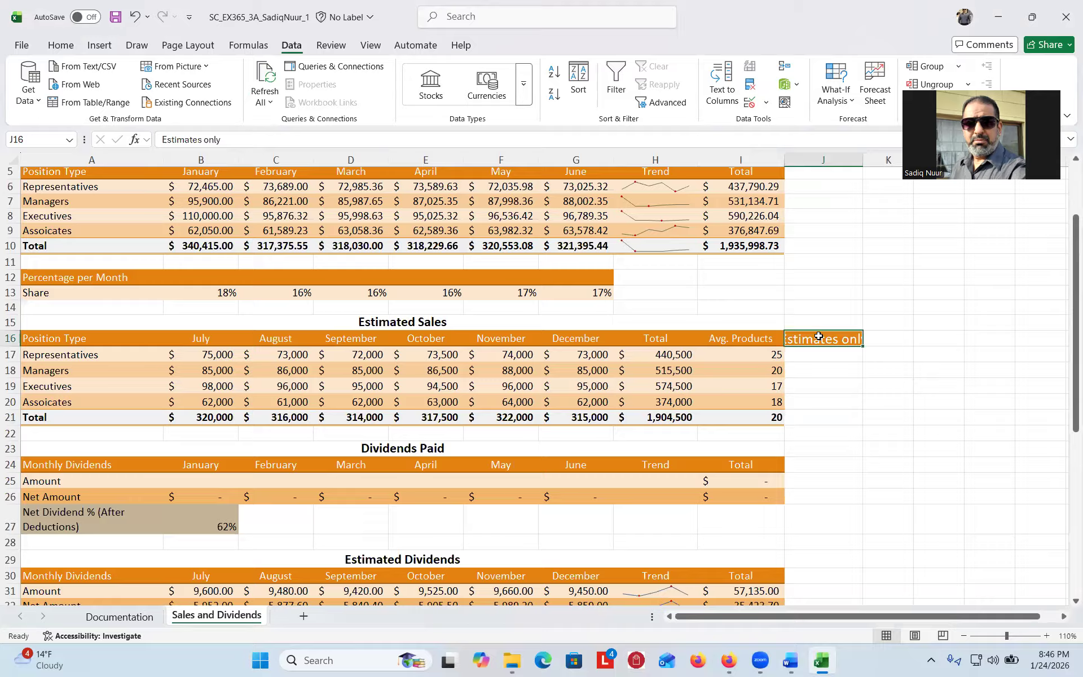
{"action": "left_click_drag", "start_coordinate": [818, 337], "coordinate": [814, 415]}
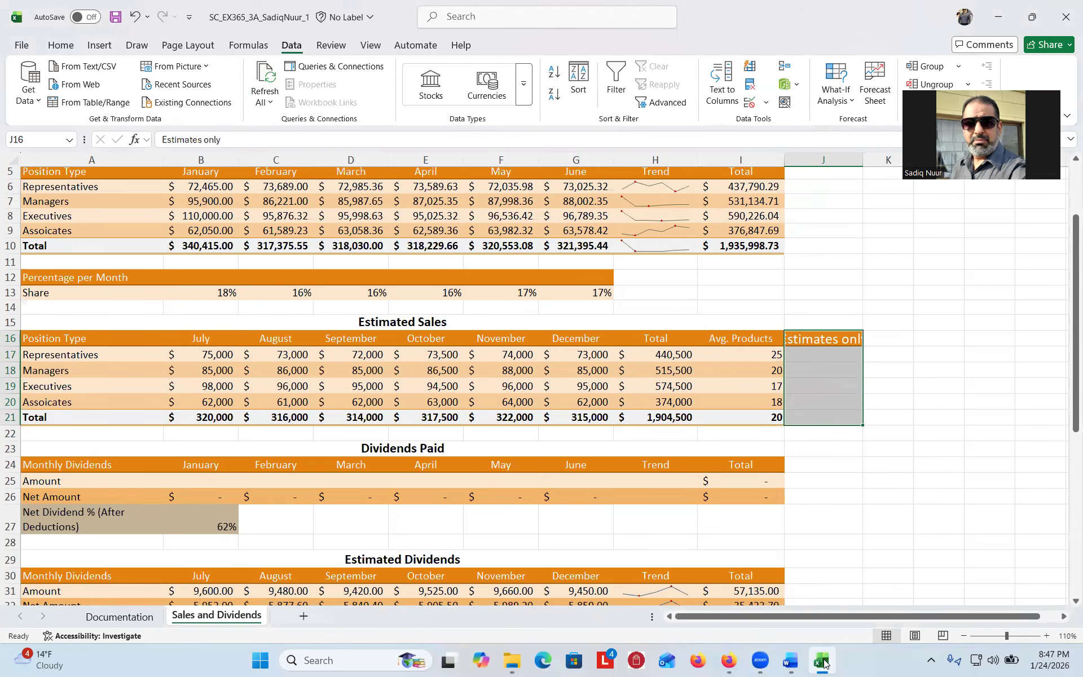
{"action": "left_click", "coordinate": [790, 660]}
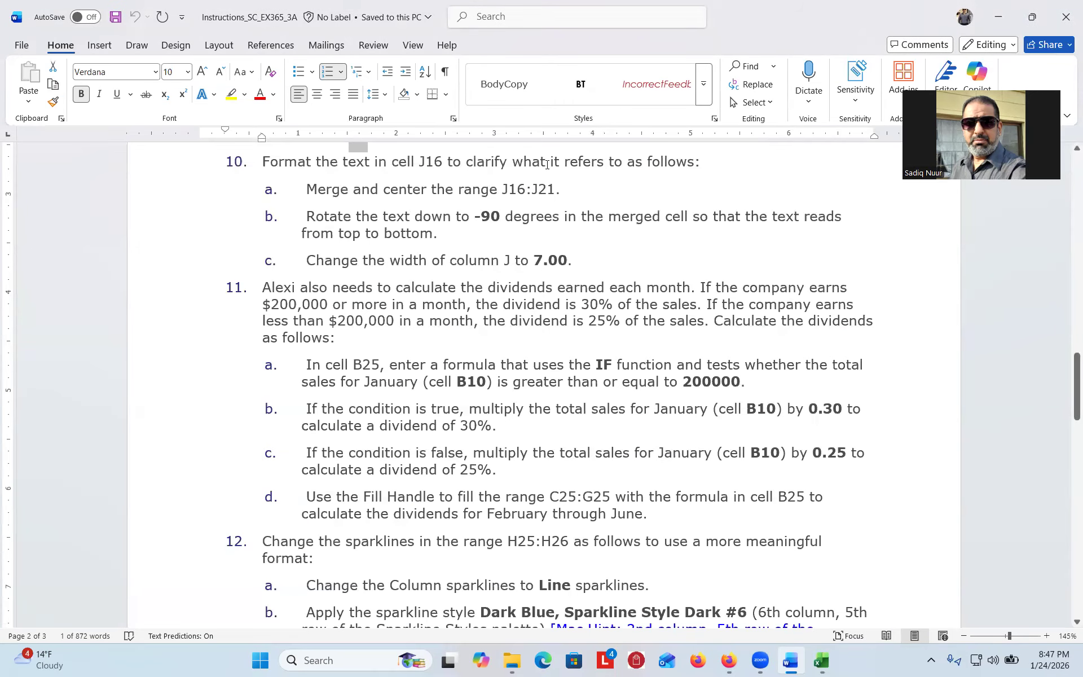
{"action": "left_click", "coordinate": [821, 660]}
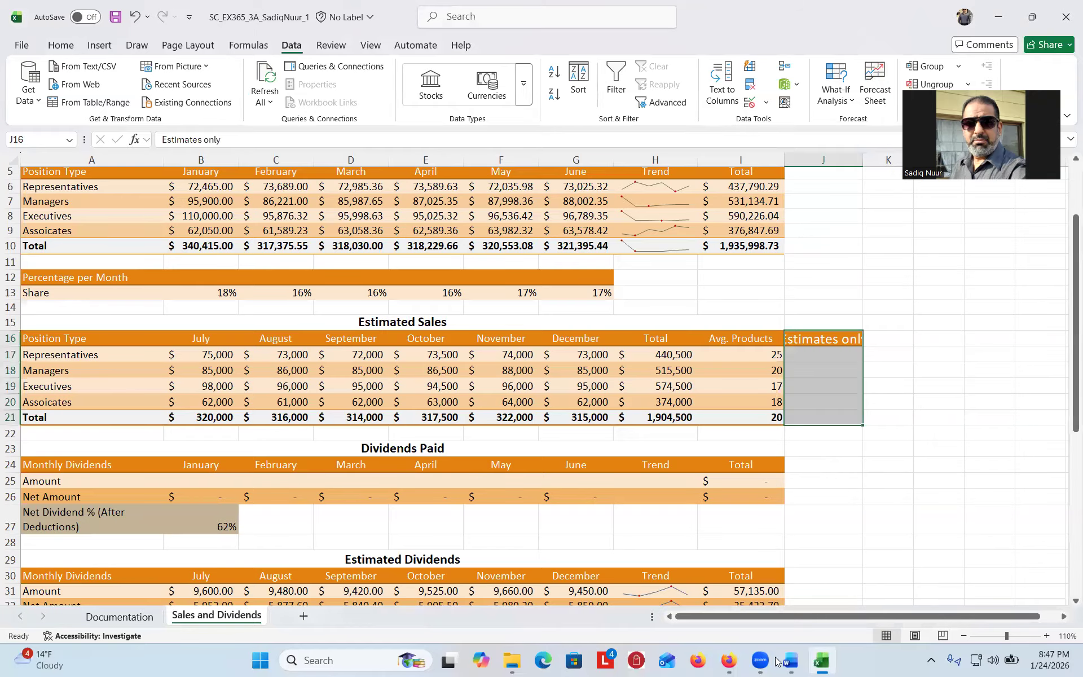
{"action": "left_click", "coordinate": [790, 662]}
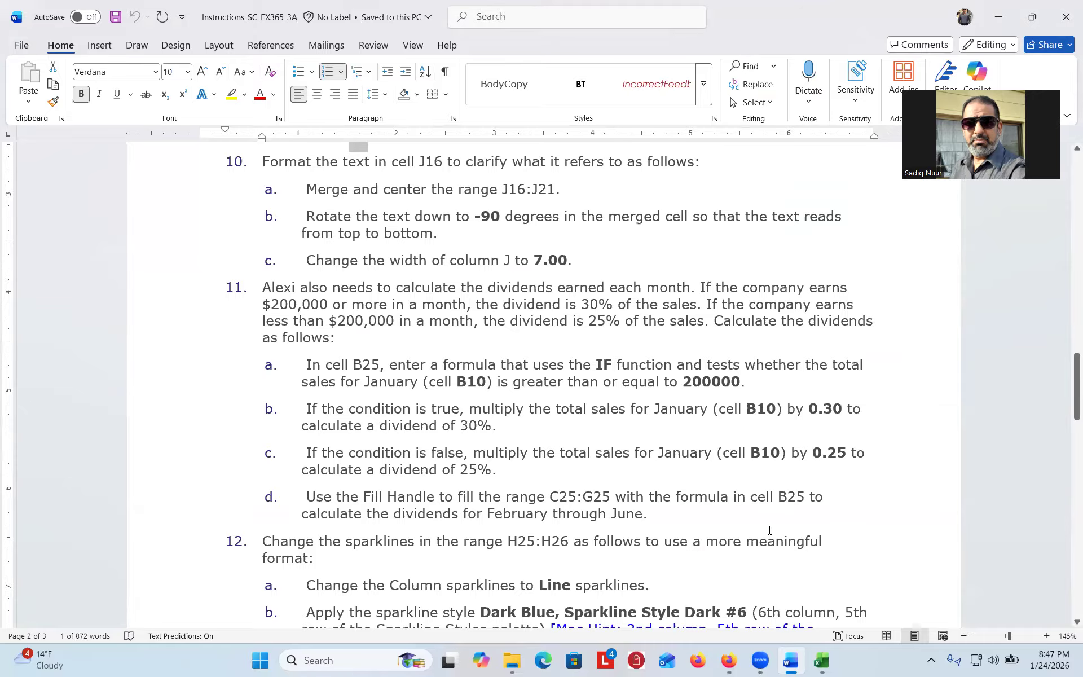
{"action": "left_click", "coordinate": [821, 659]}
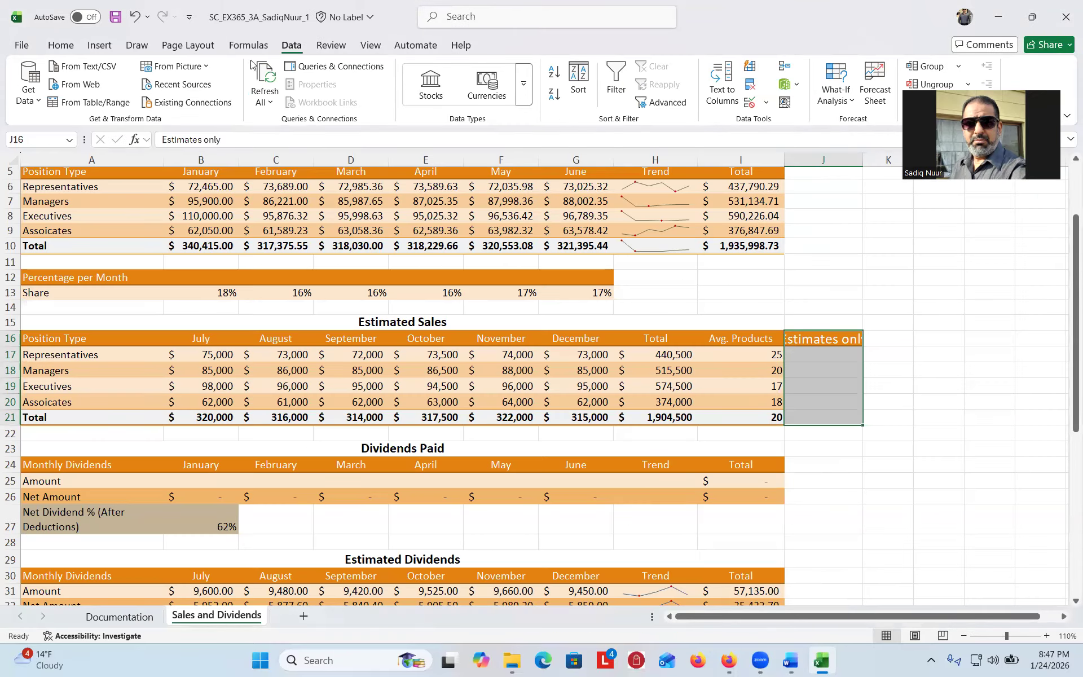
- Merge & Center J16:J21 from the Home tab, then check step 10 in Word and come back
{"action": "left_click", "coordinate": [59, 48]}
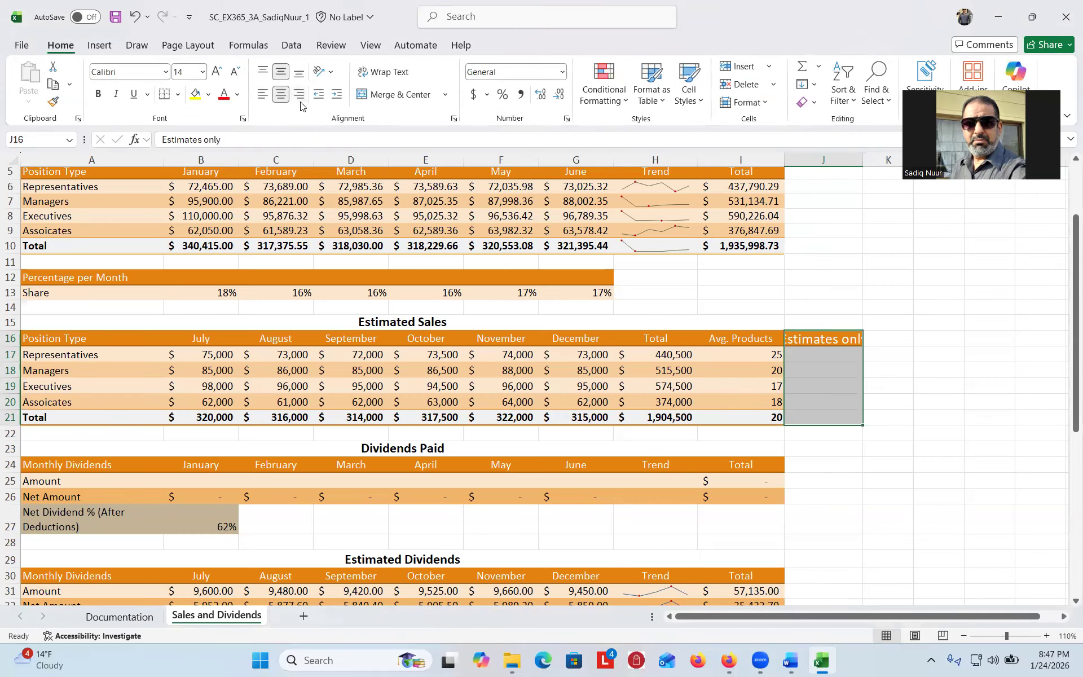
{"action": "key", "text": "ctrl"}
{"action": "key", "text": "ctrl"}
{"action": "key", "text": "ctrl"}
{"action": "key", "text": "ctrl"}
{"action": "key", "text": "ctrl"}
{"action": "left_click", "coordinate": [393, 95]}
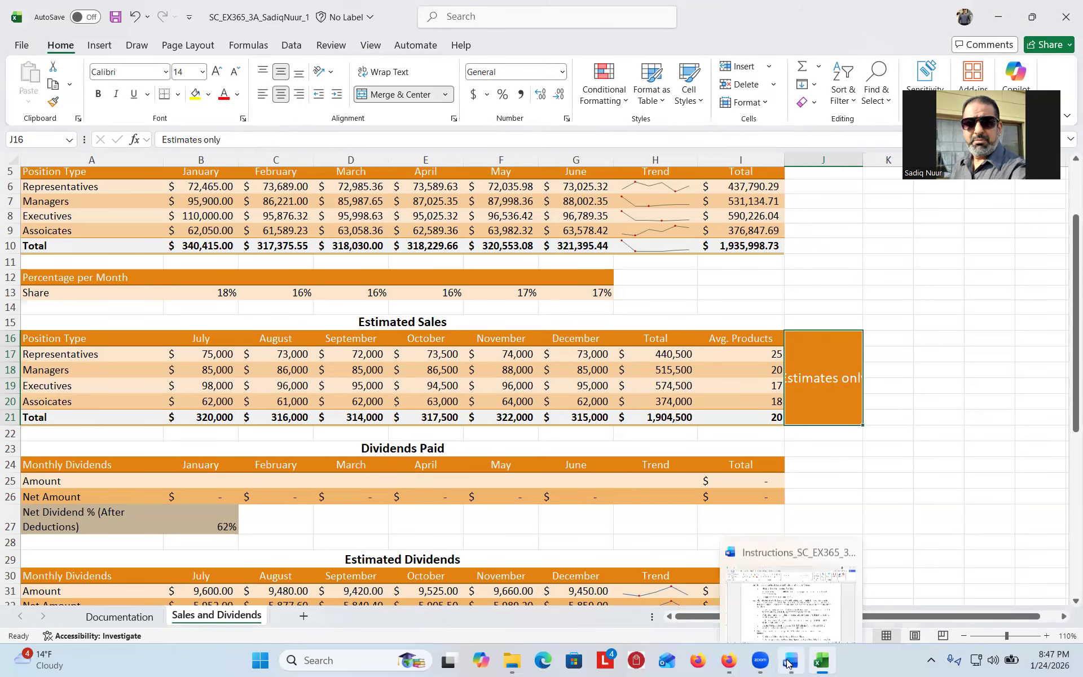
{"action": "left_click", "coordinate": [788, 664]}
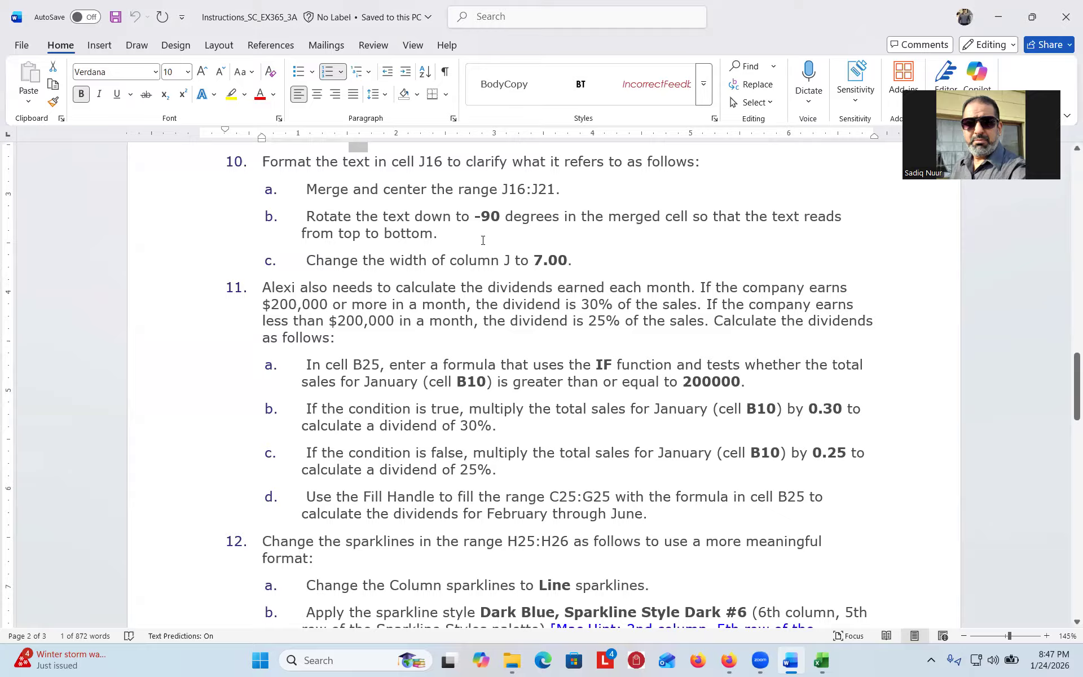
{"action": "left_click", "coordinate": [821, 660]}
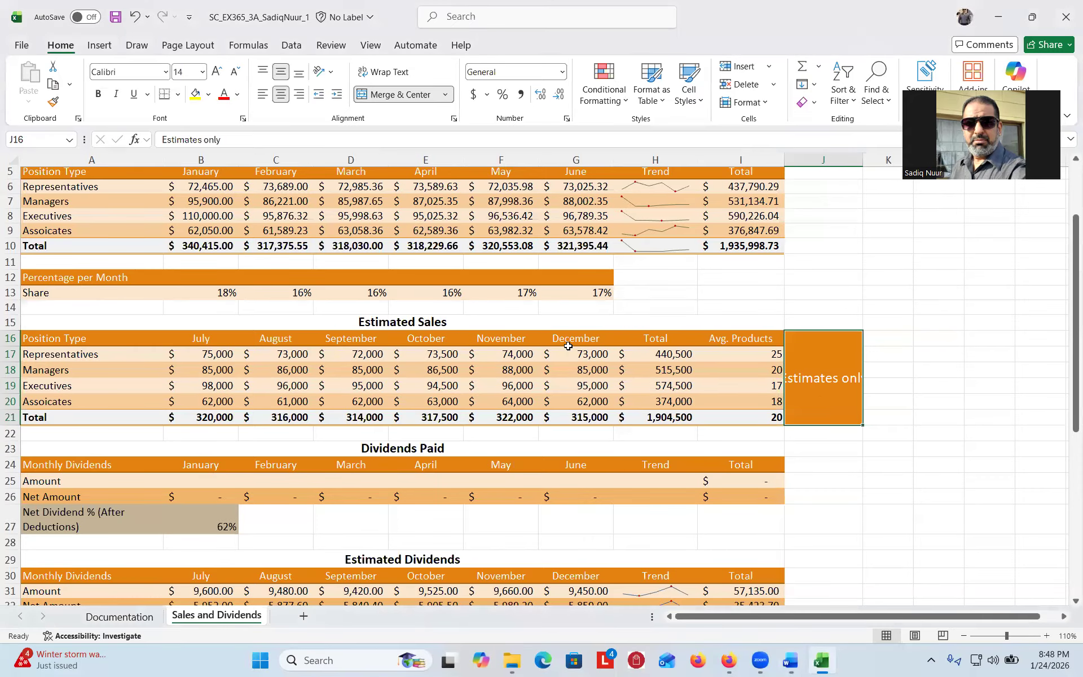
- Set the merged J16:J21 text orientation to -90 degrees in Format Cells
{"action": "left_click", "coordinate": [455, 120]}
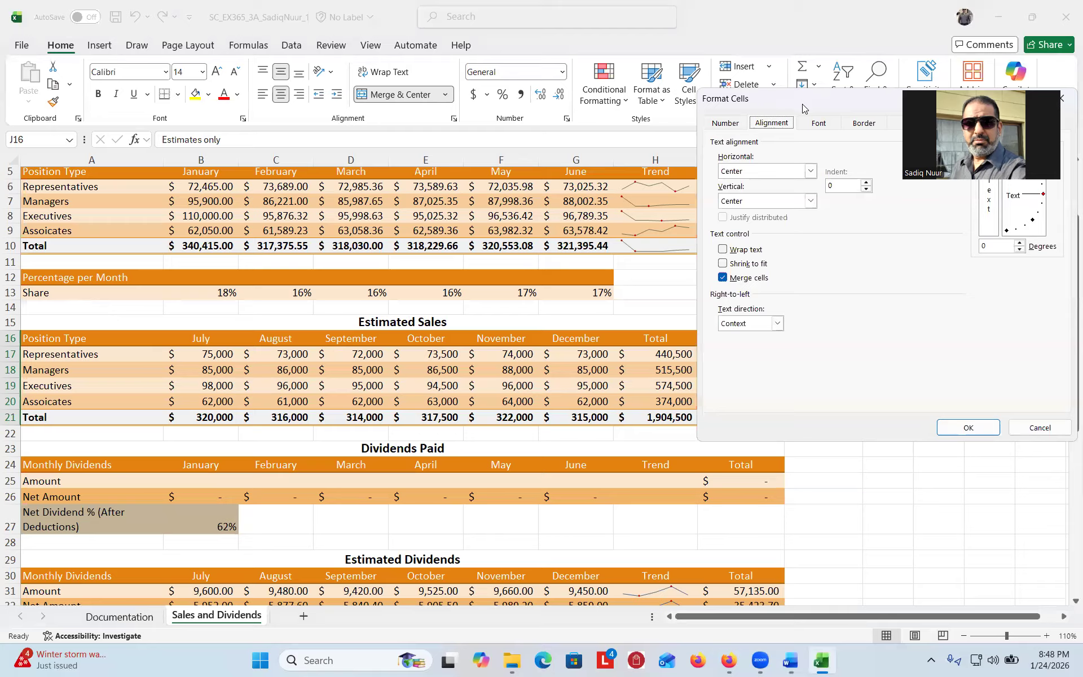
{"action": "left_click_drag", "start_coordinate": [814, 103], "coordinate": [333, 129]}
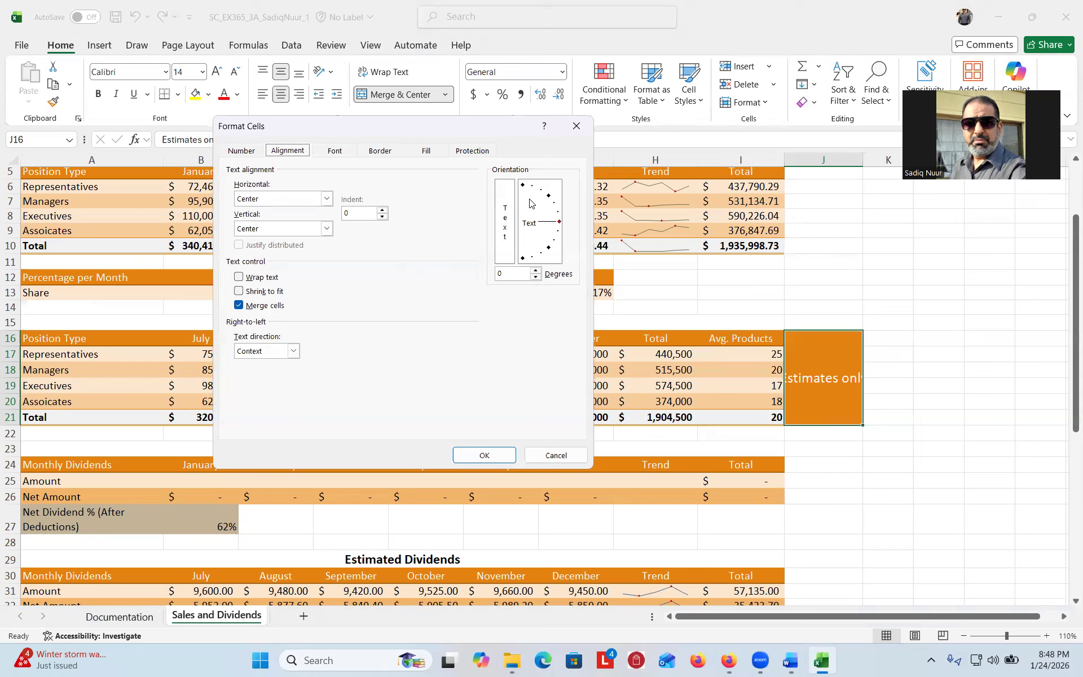
{"action": "left_click", "coordinate": [503, 271]}
{"action": "key", "text": "BackSpace"}
{"action": "type", "text": "-90"}
{"action": "left_click", "coordinate": [488, 456]}
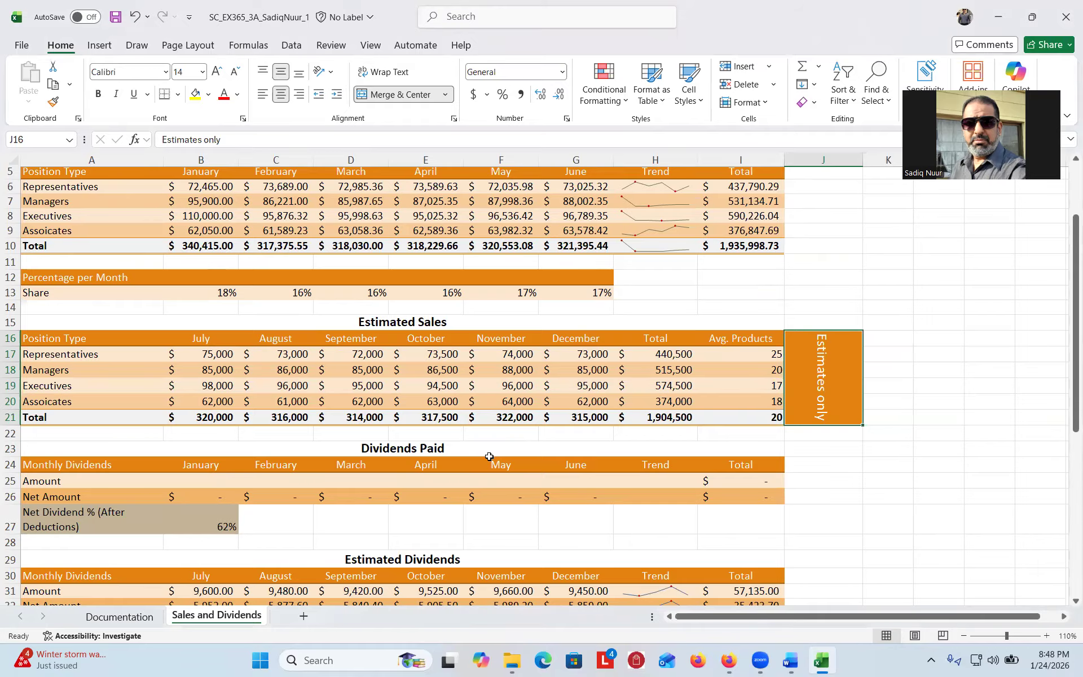
{"action": "left_click", "coordinate": [790, 661]}
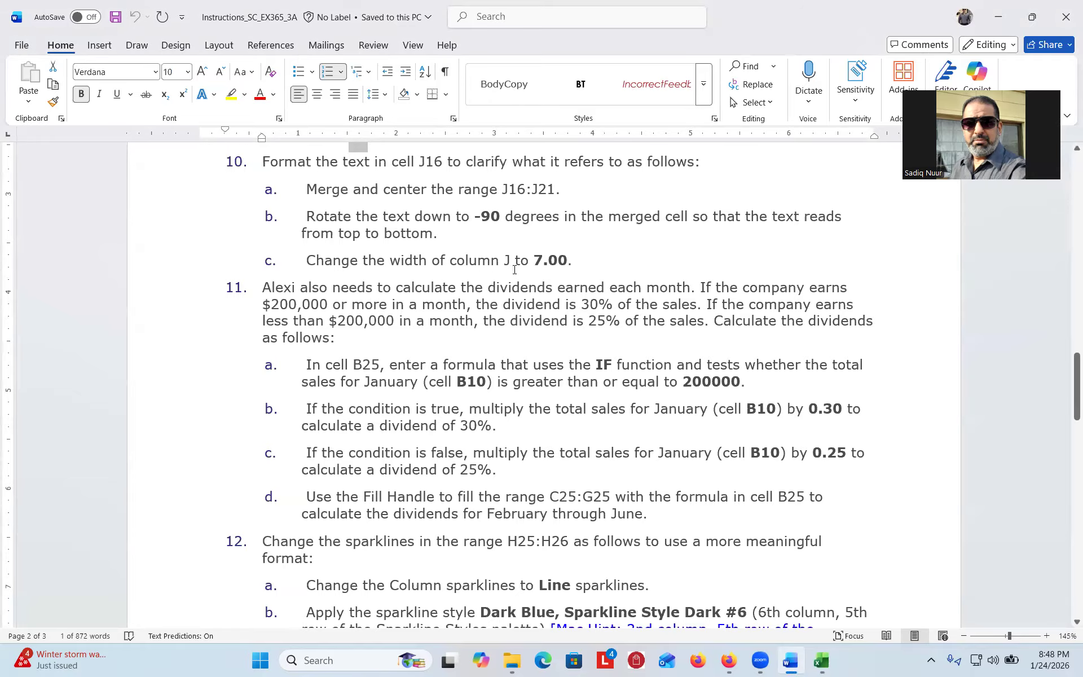
- Set column J's width to 7 through Home > Format > Column Width
{"action": "left_click", "coordinate": [821, 661]}
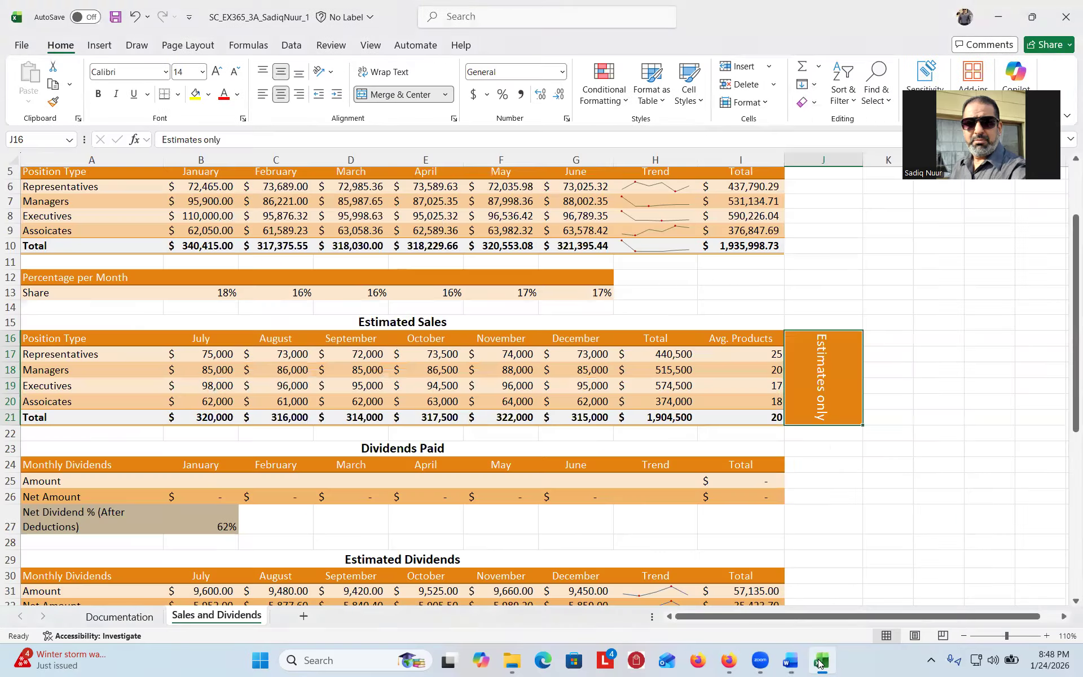
{"action": "left_click", "coordinate": [827, 159]}
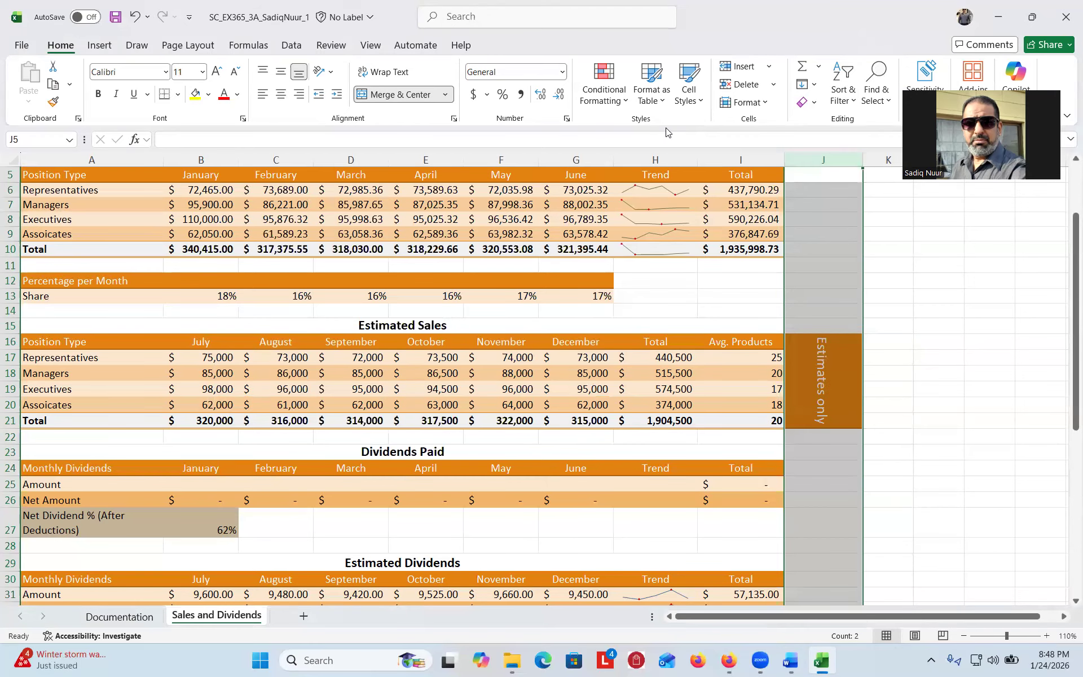
{"action": "left_click", "coordinate": [765, 105]}
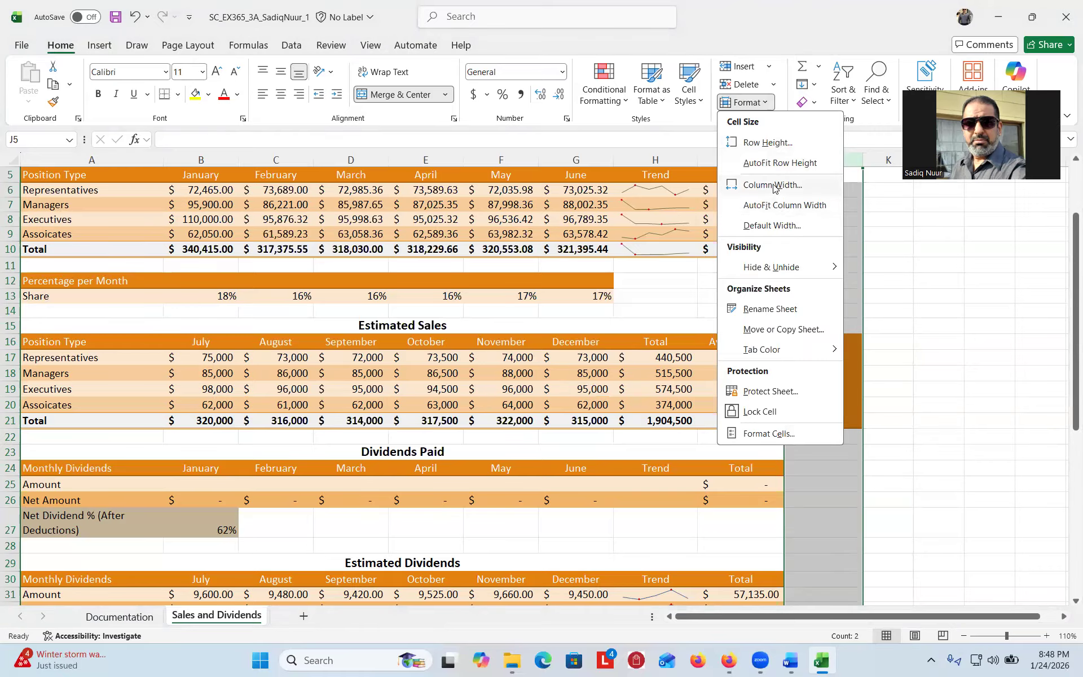
{"action": "left_click", "coordinate": [772, 186]}
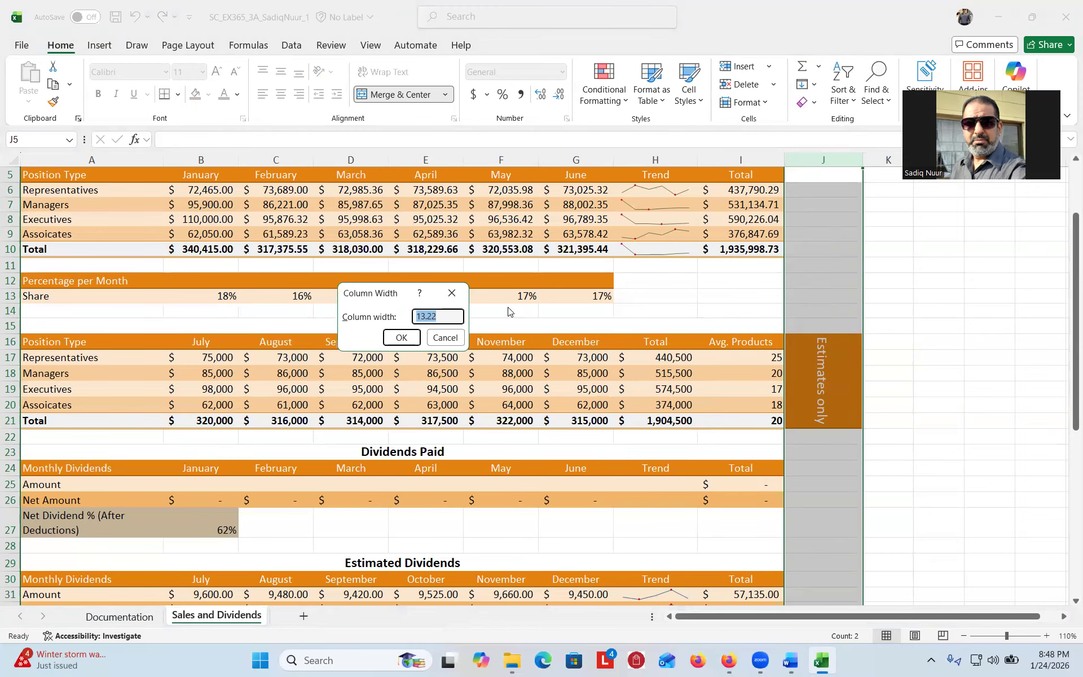
{"action": "type", "text": "7"}
{"action": "left_click", "coordinate": [399, 337]}
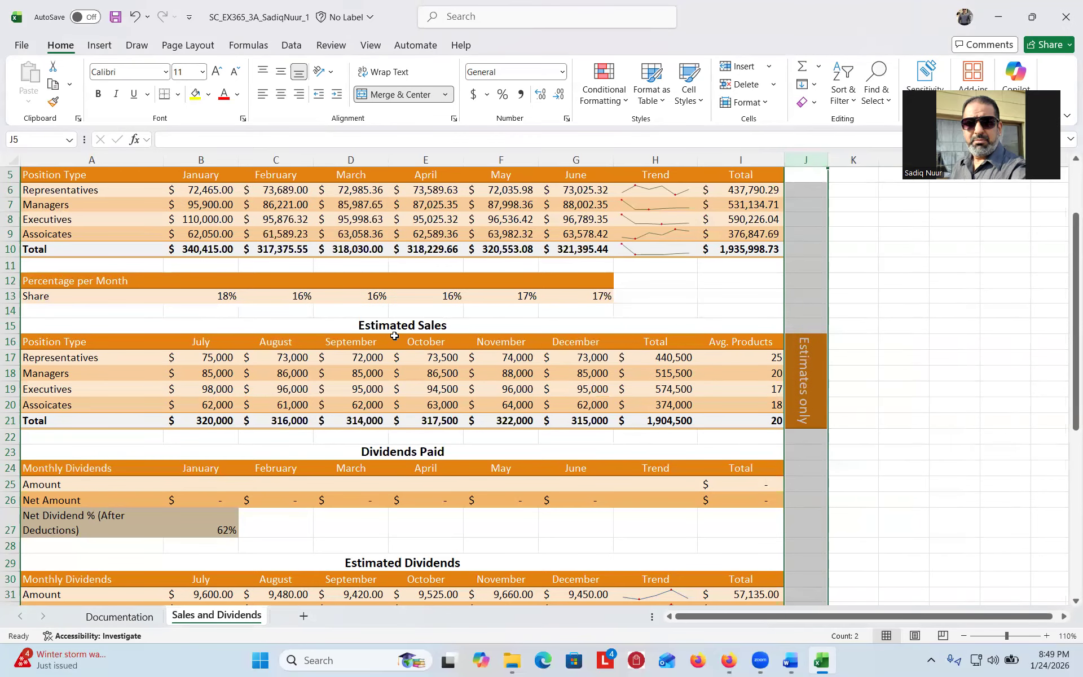
{"action": "left_click", "coordinate": [792, 661]}
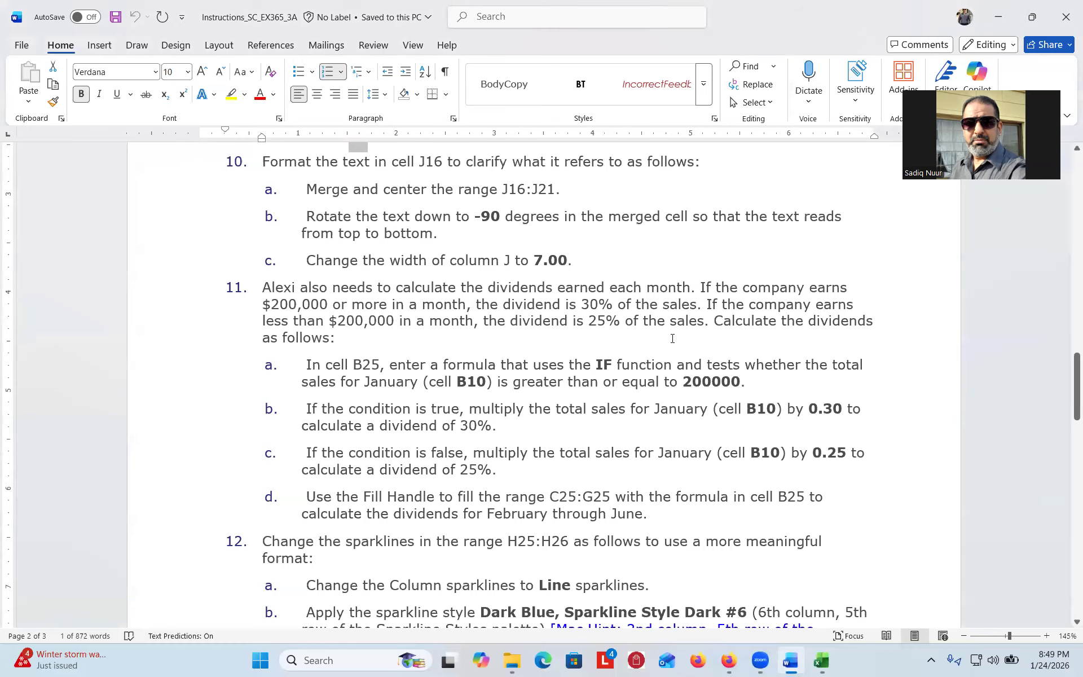
- Scroll the Word instructions down to show steps 11 through 13
{"action": "left_click_drag", "start_coordinate": [1068, 387], "coordinate": [1067, 401]}
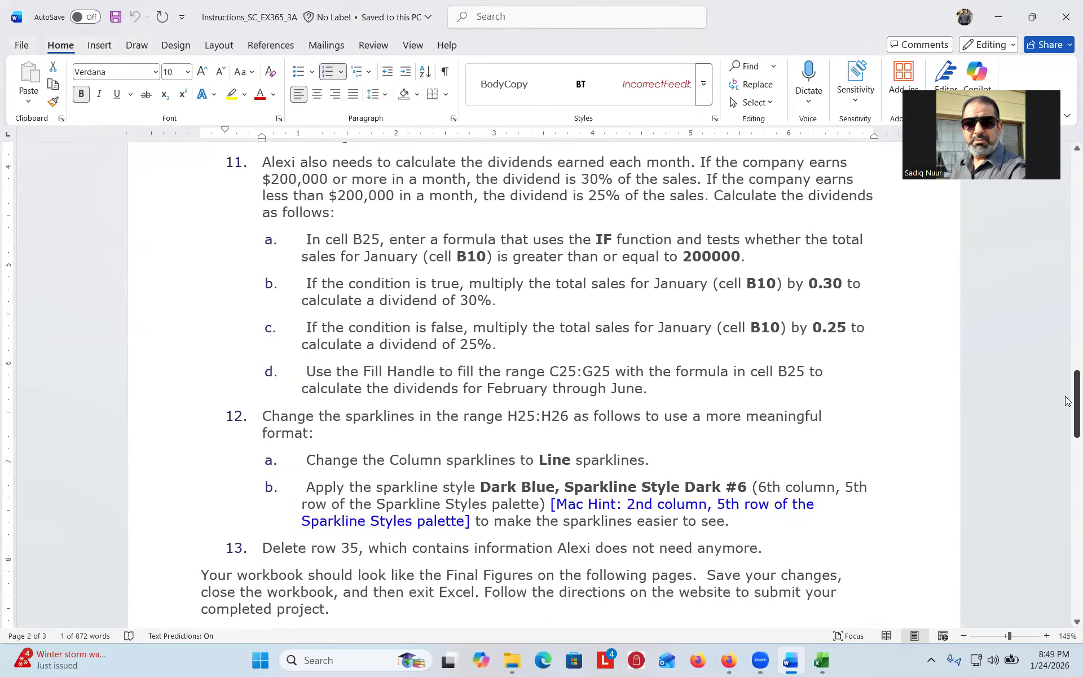
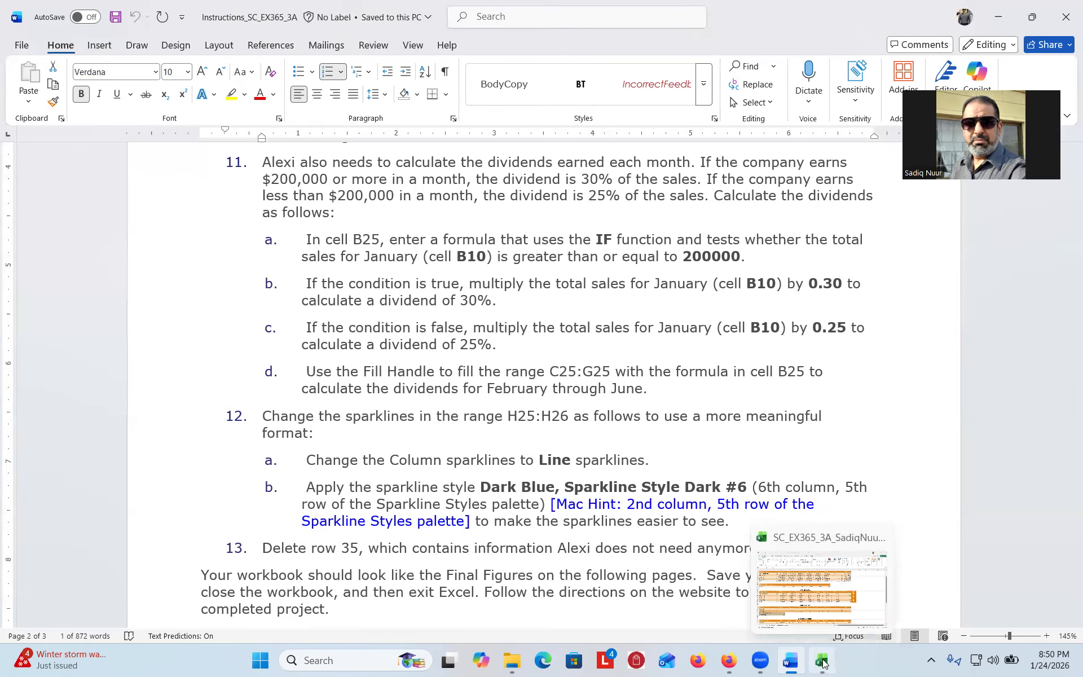
- Switch from the Word instructions back to the Sales and Dividends workbook
{"action": "left_click", "coordinate": [821, 661]}
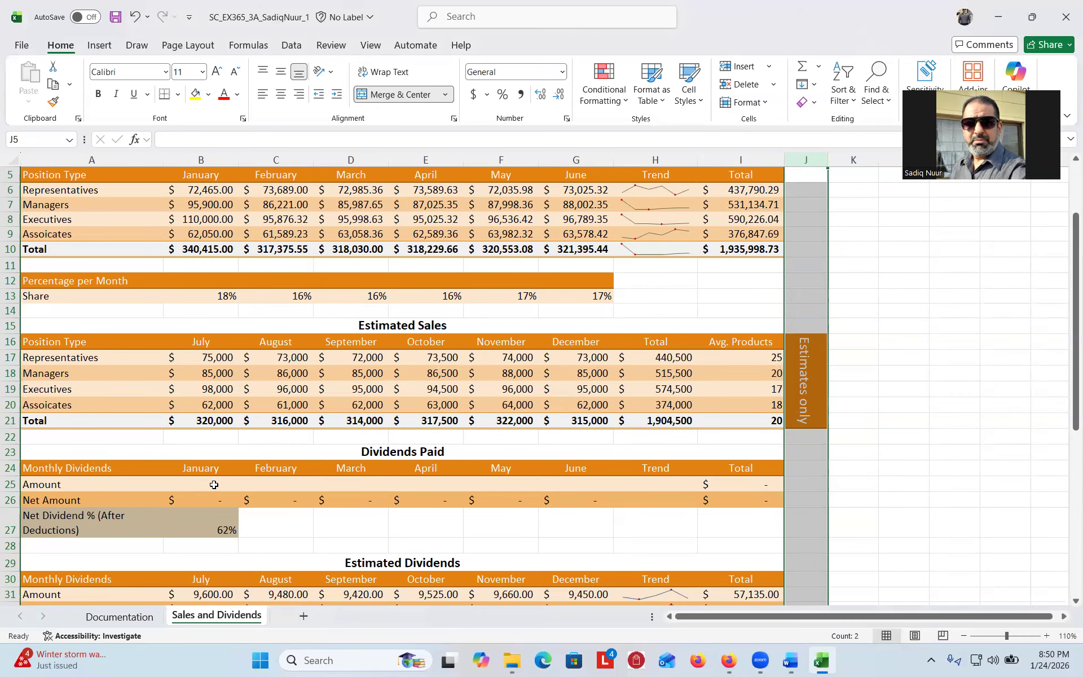
- Start an IF function in cell B25 from Formulas > Logical, then consult the Word instructions
{"action": "left_click", "coordinate": [214, 484]}
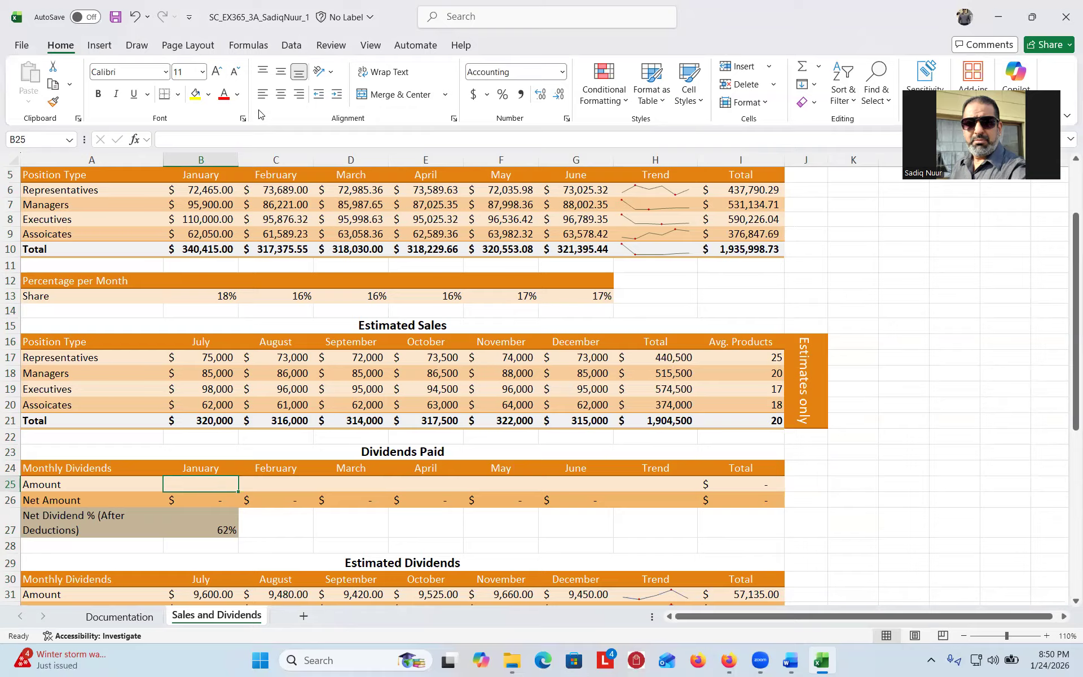
{"action": "left_click", "coordinate": [246, 46]}
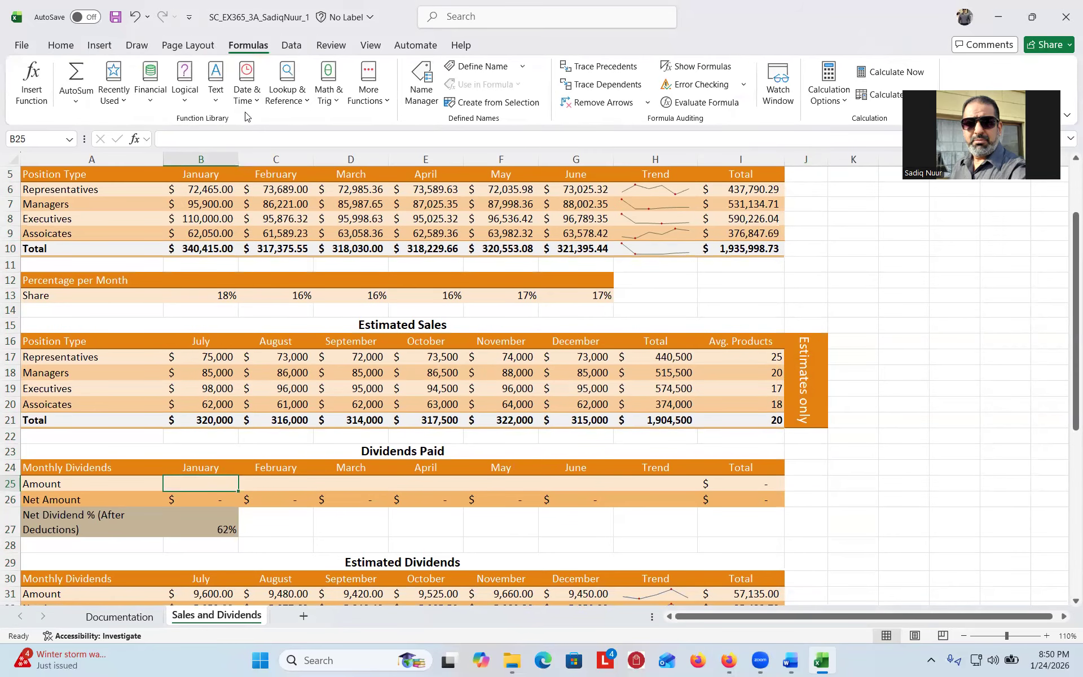
{"action": "left_click", "coordinate": [186, 102]}
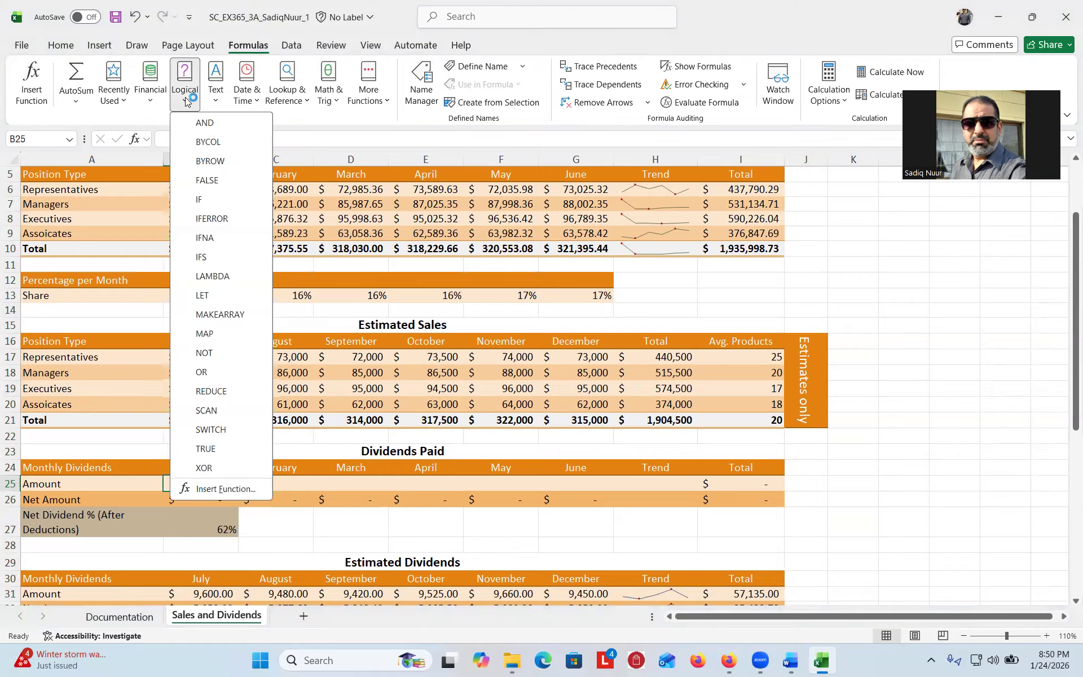
{"action": "left_click", "coordinate": [202, 199]}
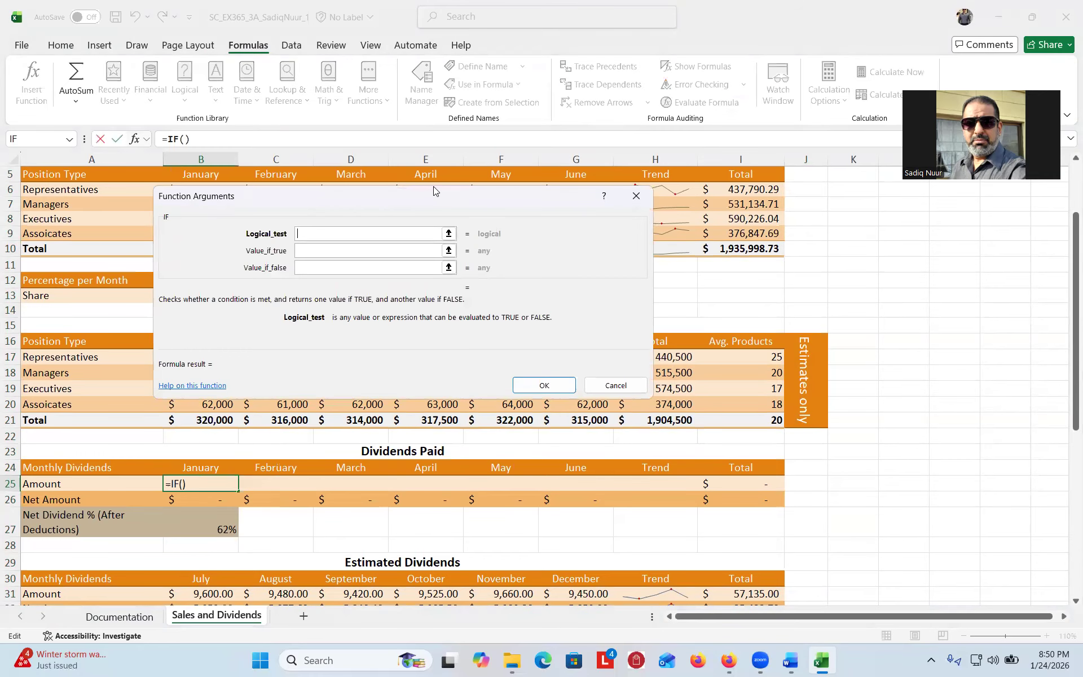
{"action": "left_click_drag", "start_coordinate": [434, 191], "coordinate": [664, 255]}
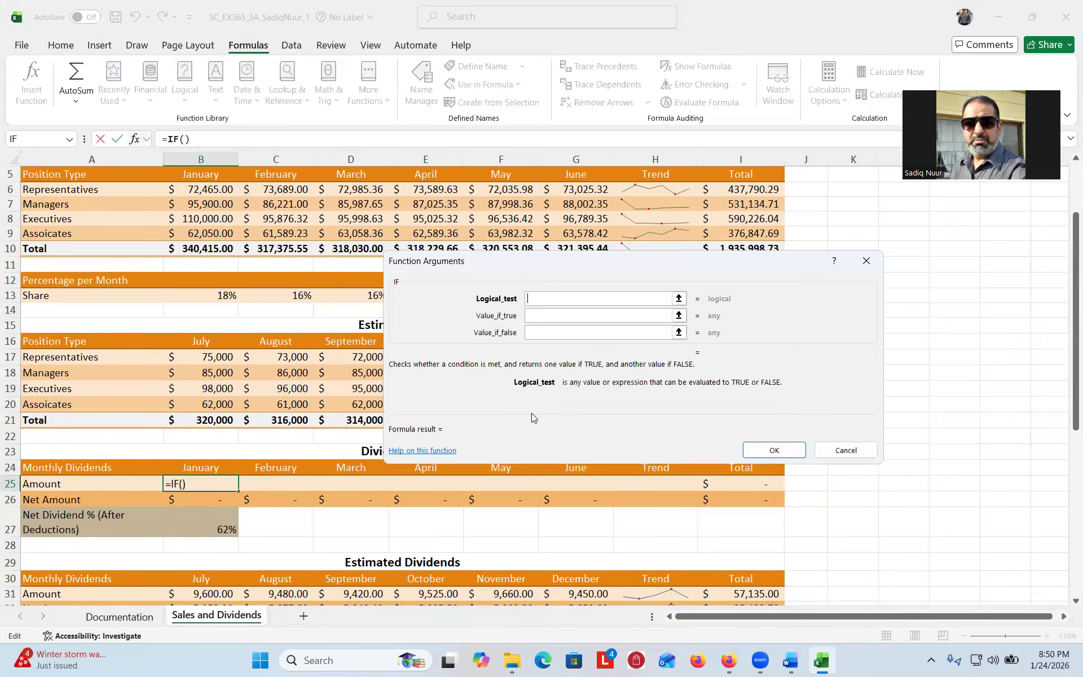
{"action": "left_click", "coordinate": [790, 662]}
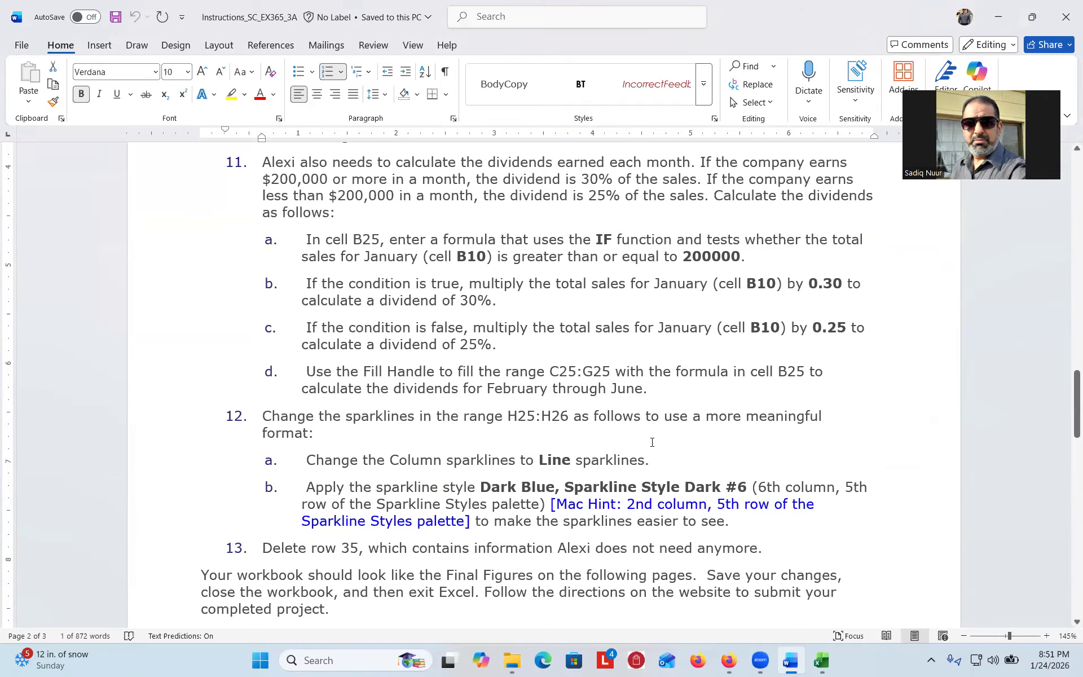
- Enter =IF(B10>=200000,B10*0.3,B10*0.25) in B25, returning $102,124.50
{"action": "left_click", "coordinate": [822, 661]}
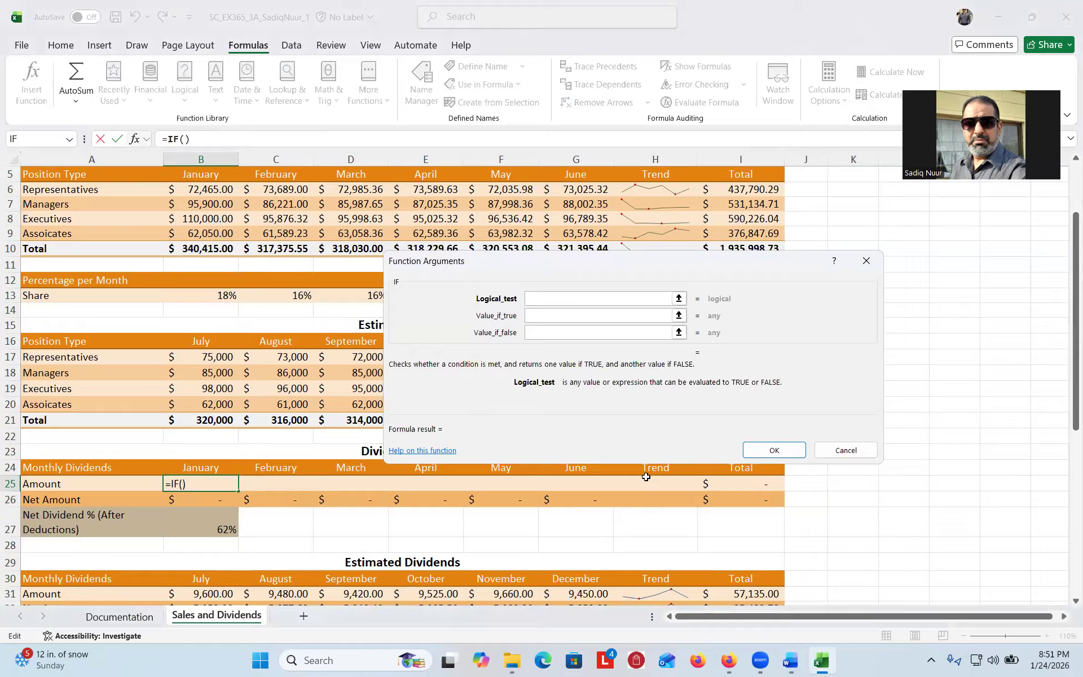
{"action": "type", "text": "B10"}
{"action": "key", "text": "ctrl"}
{"action": "key", "text": "ctrl"}
{"action": "key", "text": "ctrl"}
{"action": "type", "text": ">="}
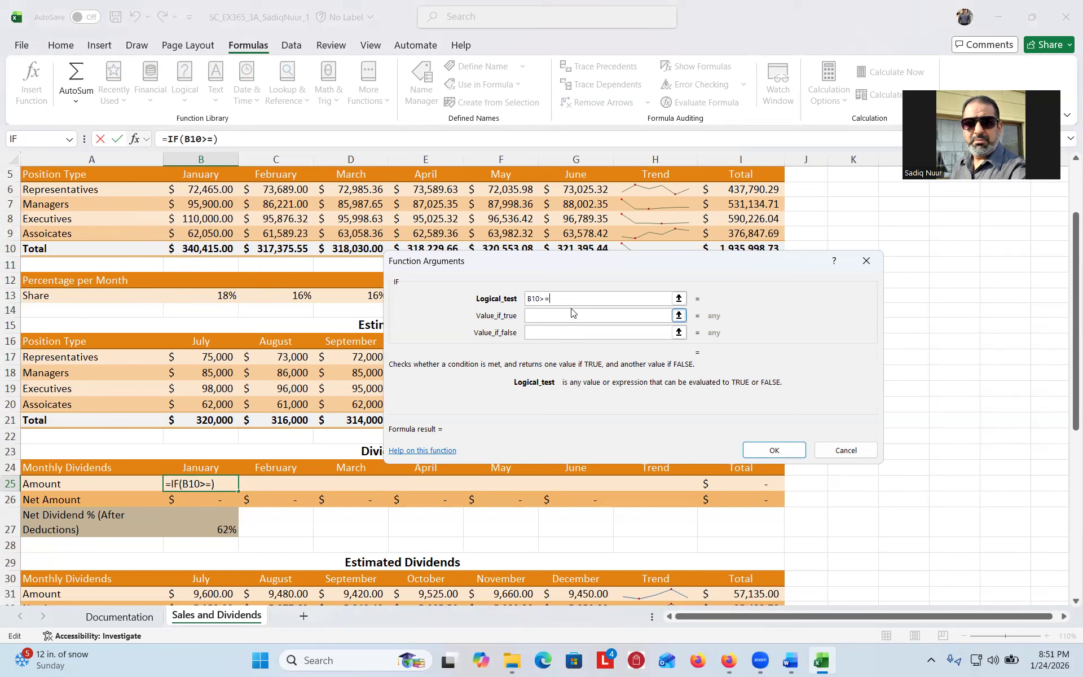
{"action": "type", "text": "200000"}
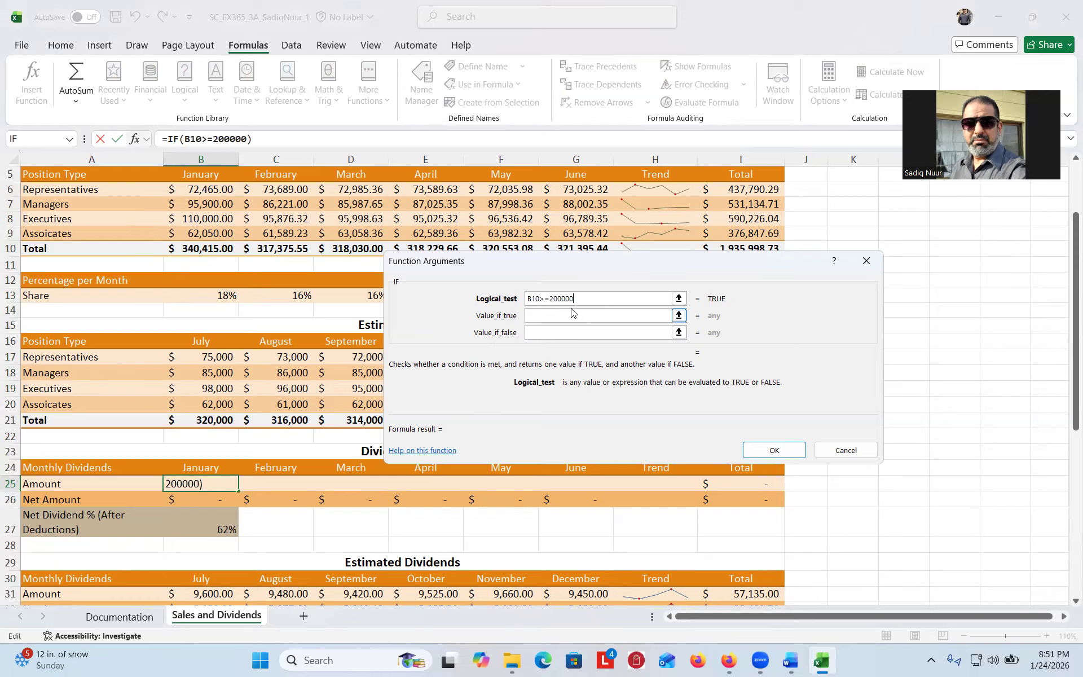
{"action": "left_click", "coordinate": [571, 314]}
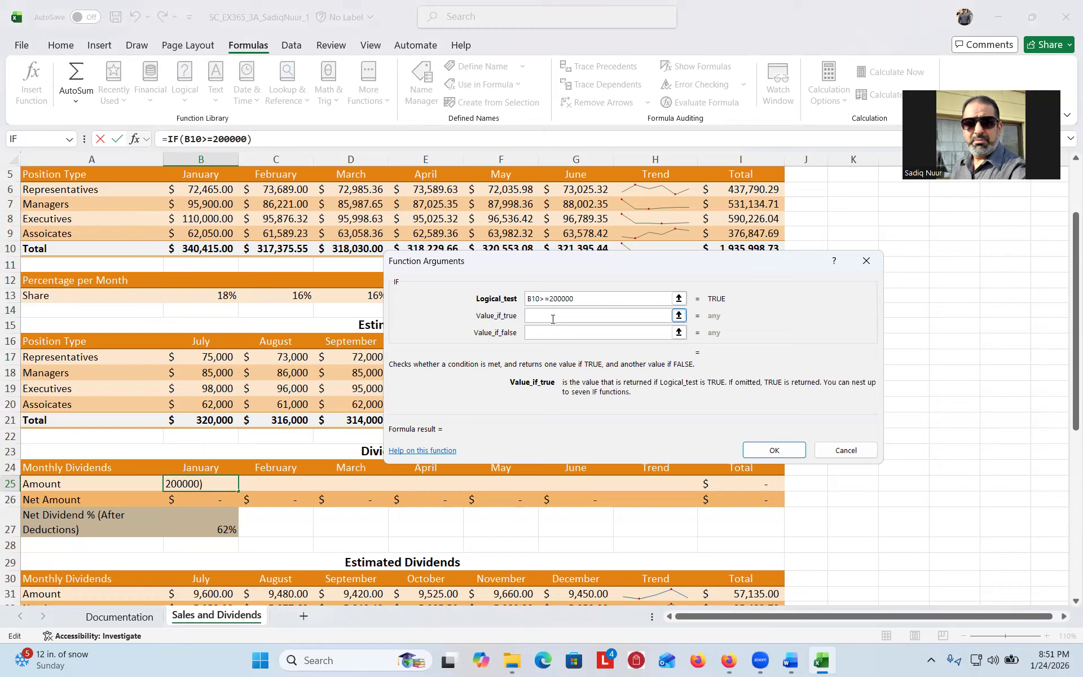
{"action": "type", "text": "B10"}
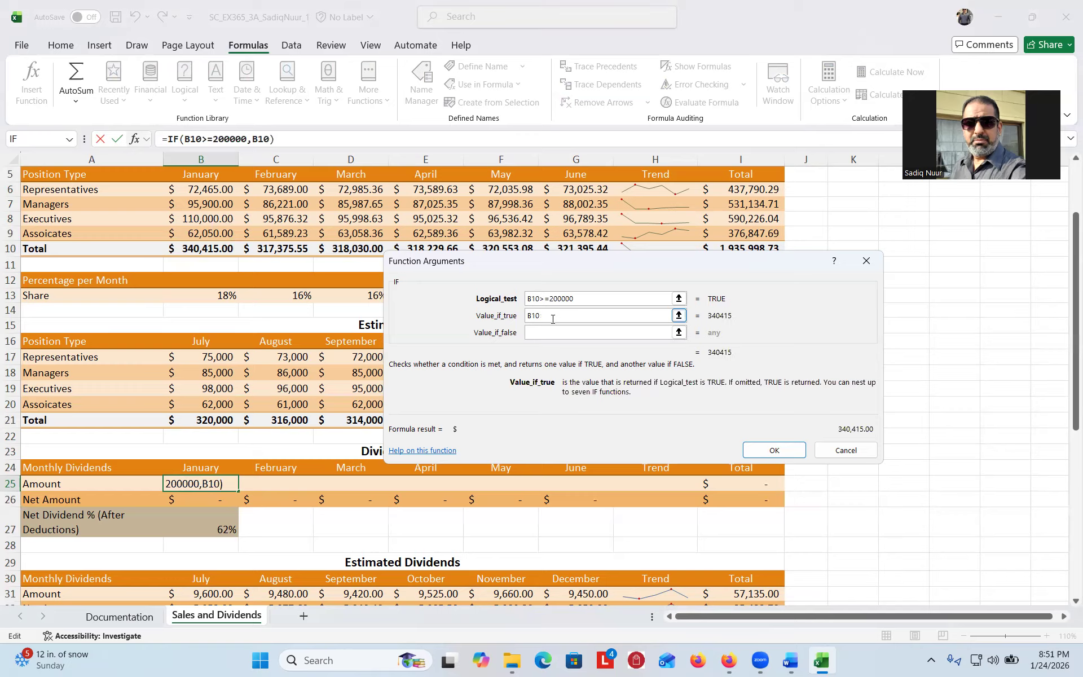
{"action": "type", "text": "*0.3"}
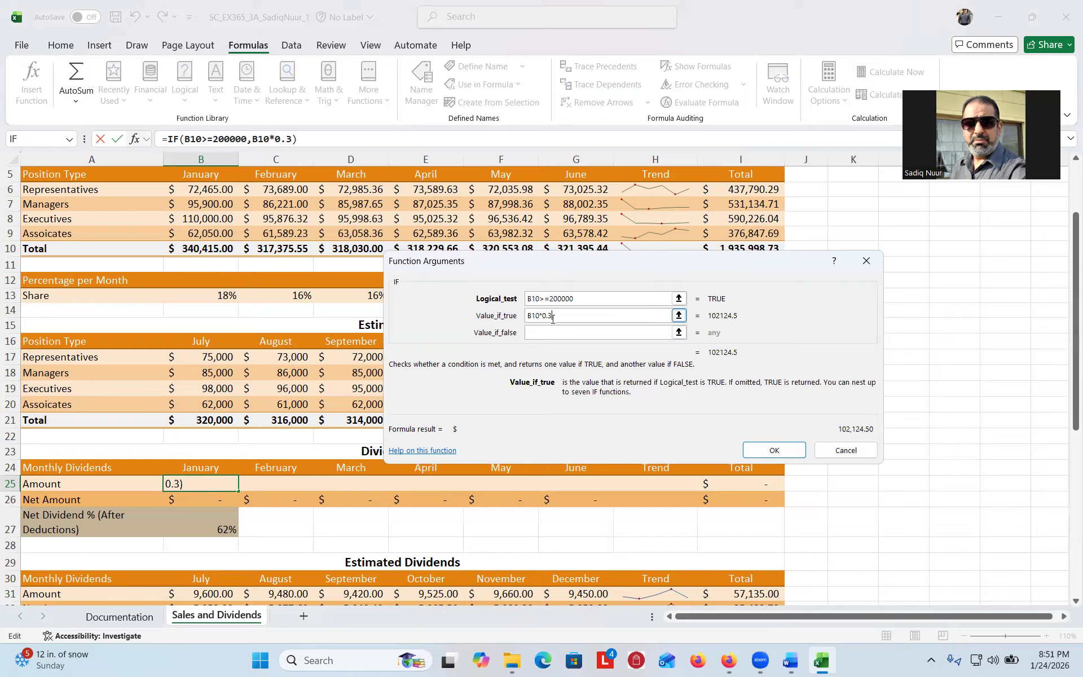
{"action": "left_click", "coordinate": [564, 331]}
{"action": "type", "text": "B10"}
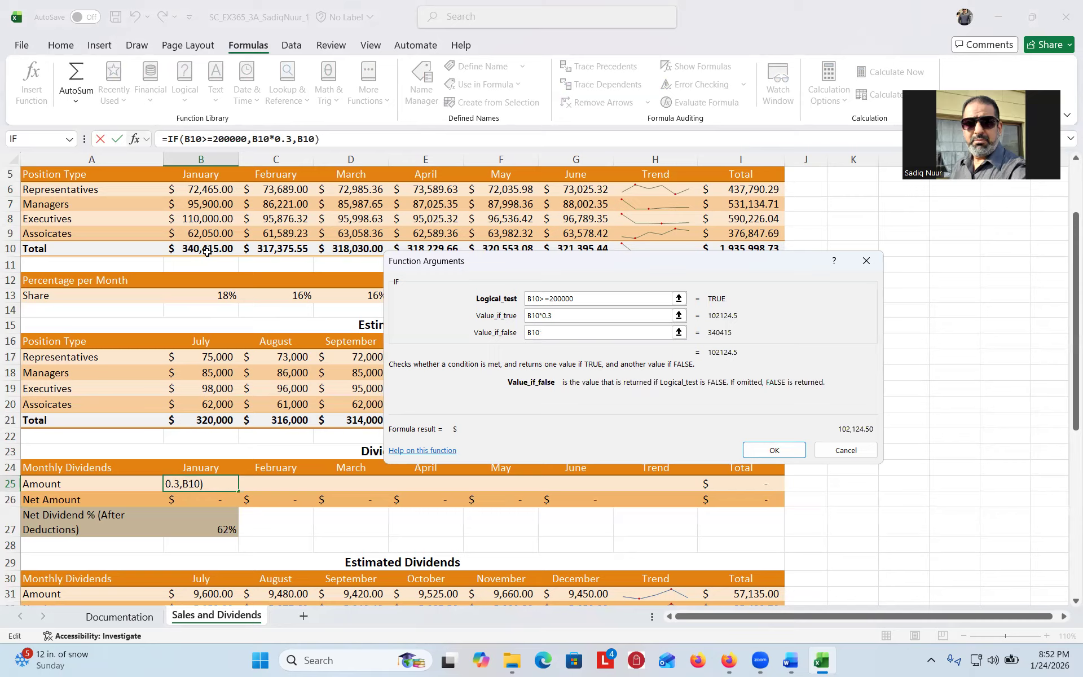
{"action": "type", "text": "*0.25"}
{"action": "left_click", "coordinate": [775, 451]}
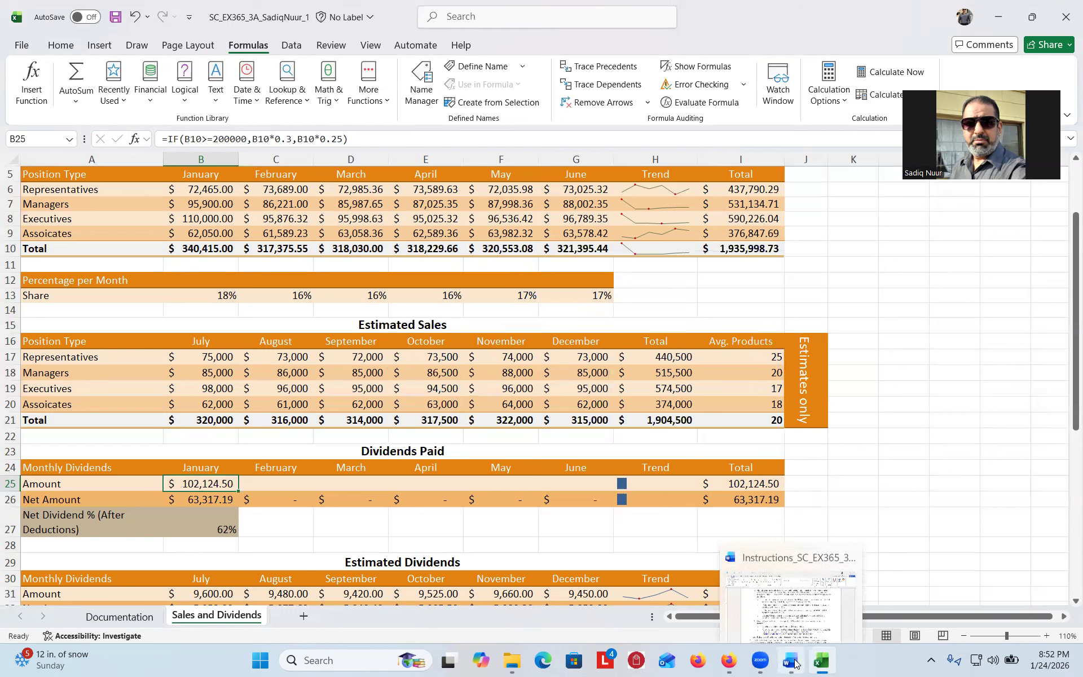
{"action": "left_click", "coordinate": [790, 661]}
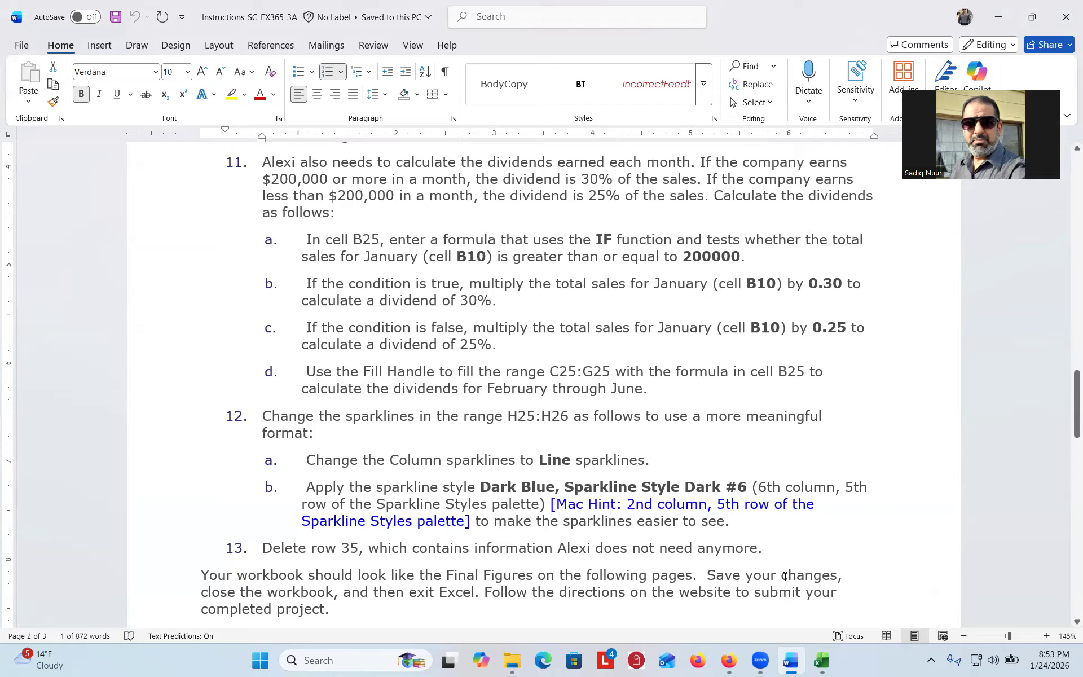
{"action": "left_click", "coordinate": [822, 659]}
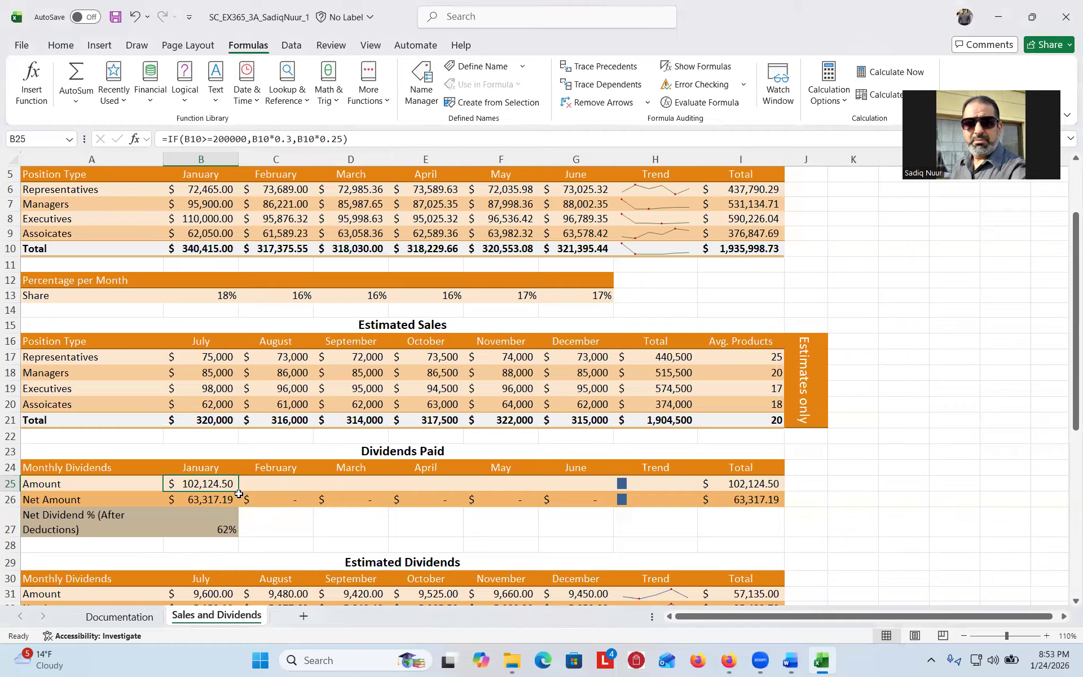
- Fill B25's dividend formula across C25:G25 for February through June
{"action": "left_click_drag", "start_coordinate": [240, 491], "coordinate": [610, 505]}
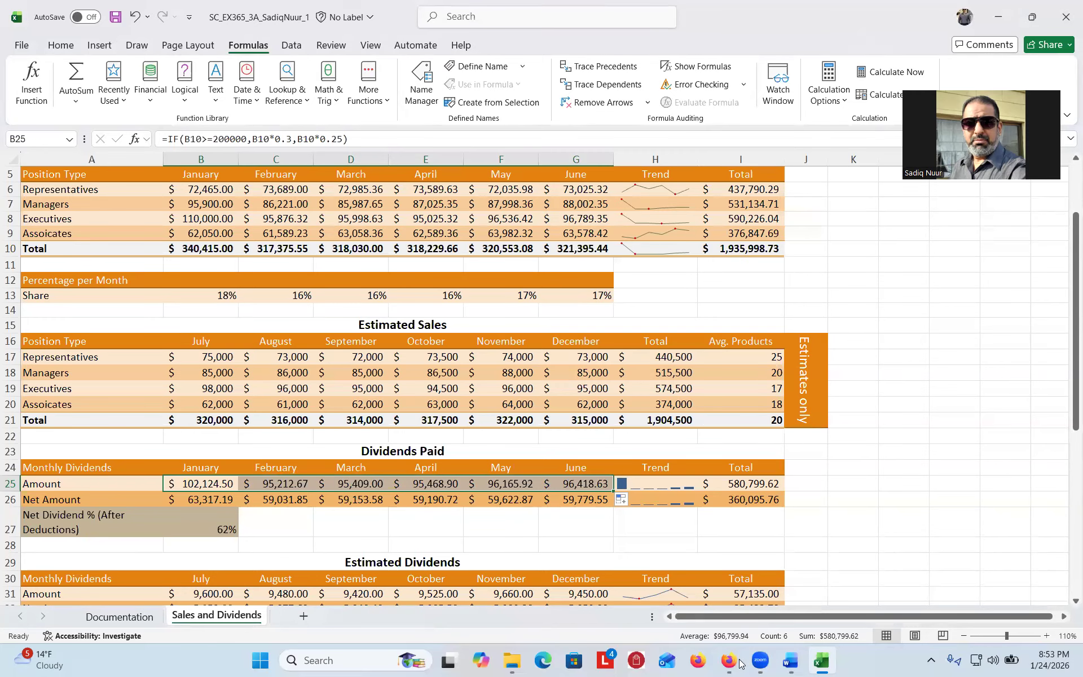
{"action": "left_click", "coordinate": [790, 661]}
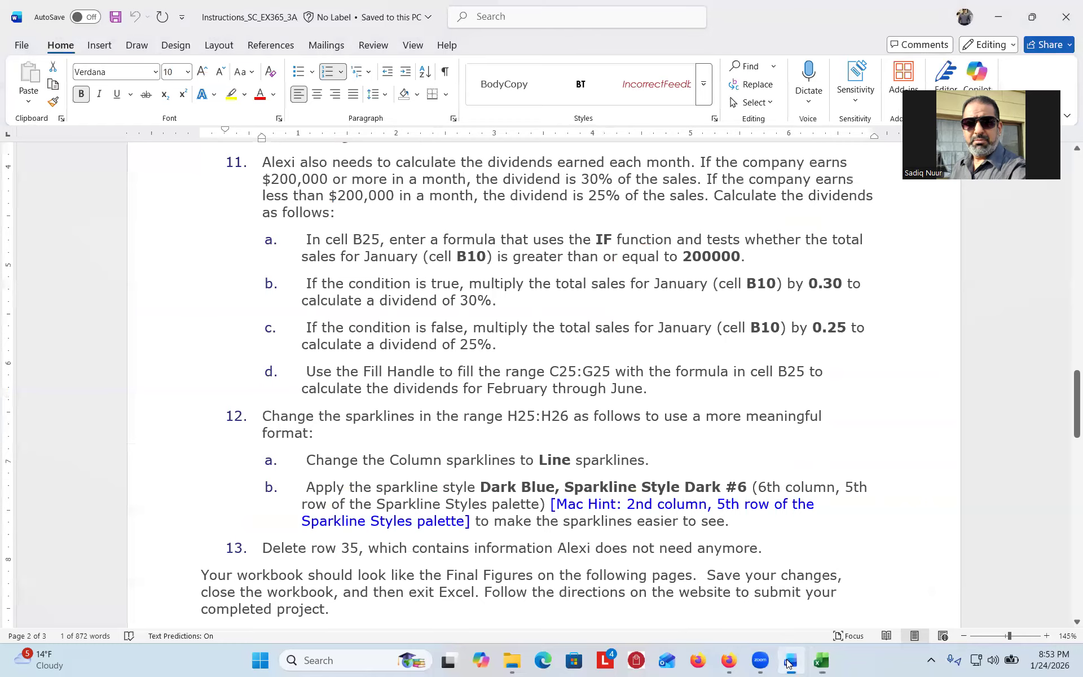
{"action": "left_click_drag", "start_coordinate": [1067, 410], "coordinate": [1067, 444]}
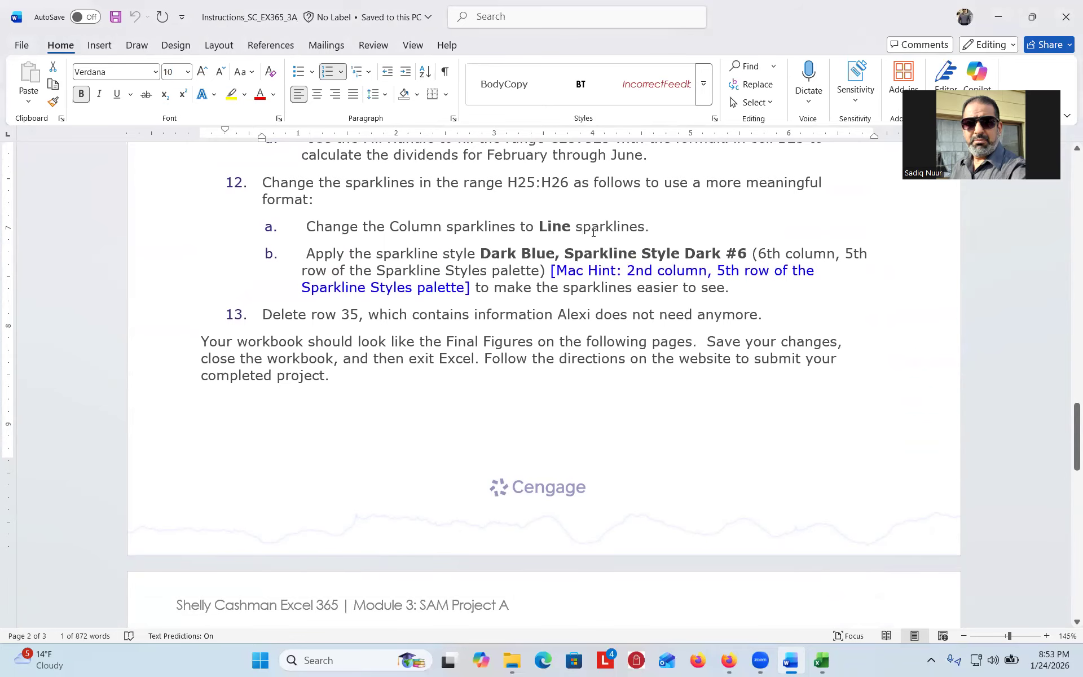
{"action": "left_click", "coordinate": [821, 659]}
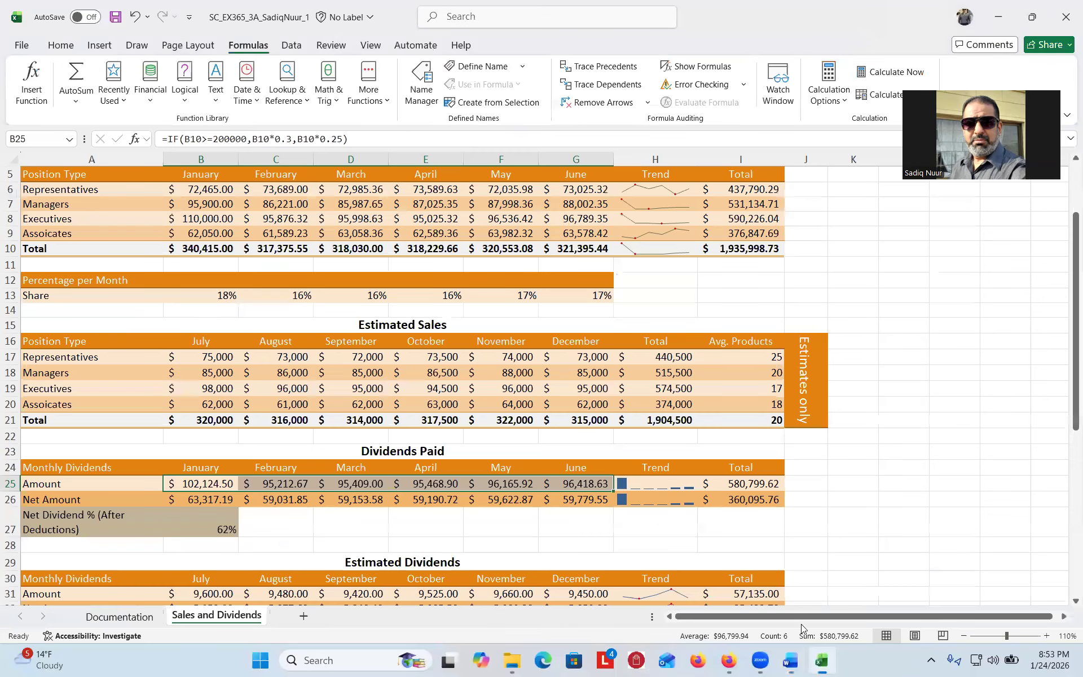
- Change the H25:H26 sparklines from column to line type
{"action": "left_click", "coordinate": [657, 484]}
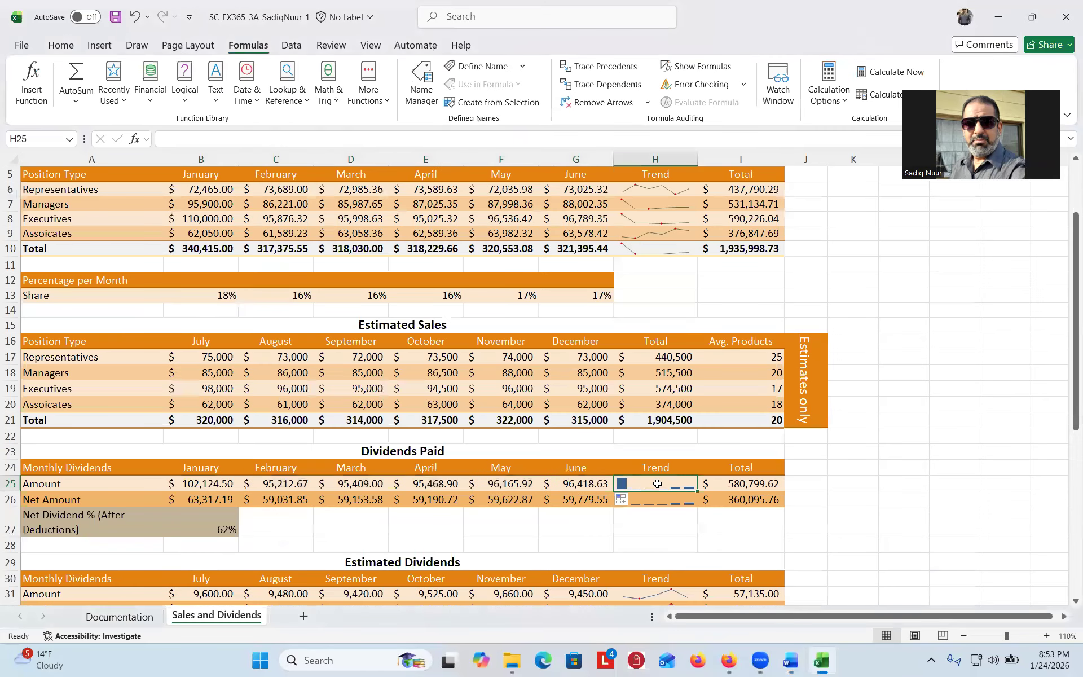
{"action": "left_click_drag", "start_coordinate": [657, 483], "coordinate": [657, 493]}
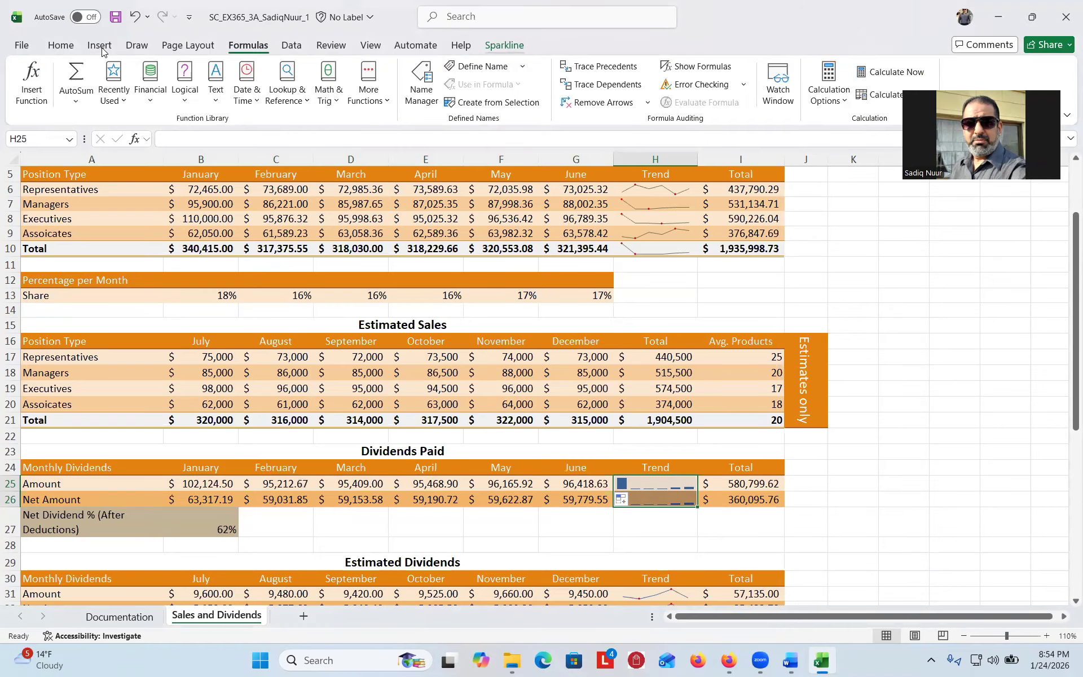
{"action": "left_click", "coordinate": [500, 45]}
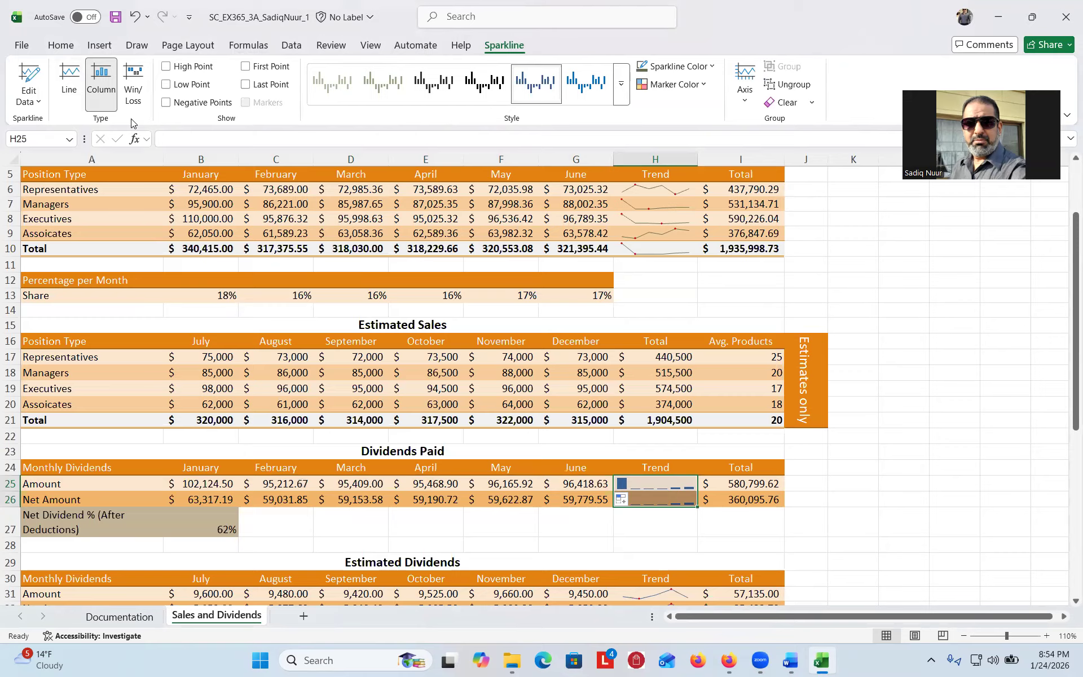
{"action": "key", "text": "ctrl"}
{"action": "key", "text": "ctrl"}
{"action": "key", "text": "ctrl"}
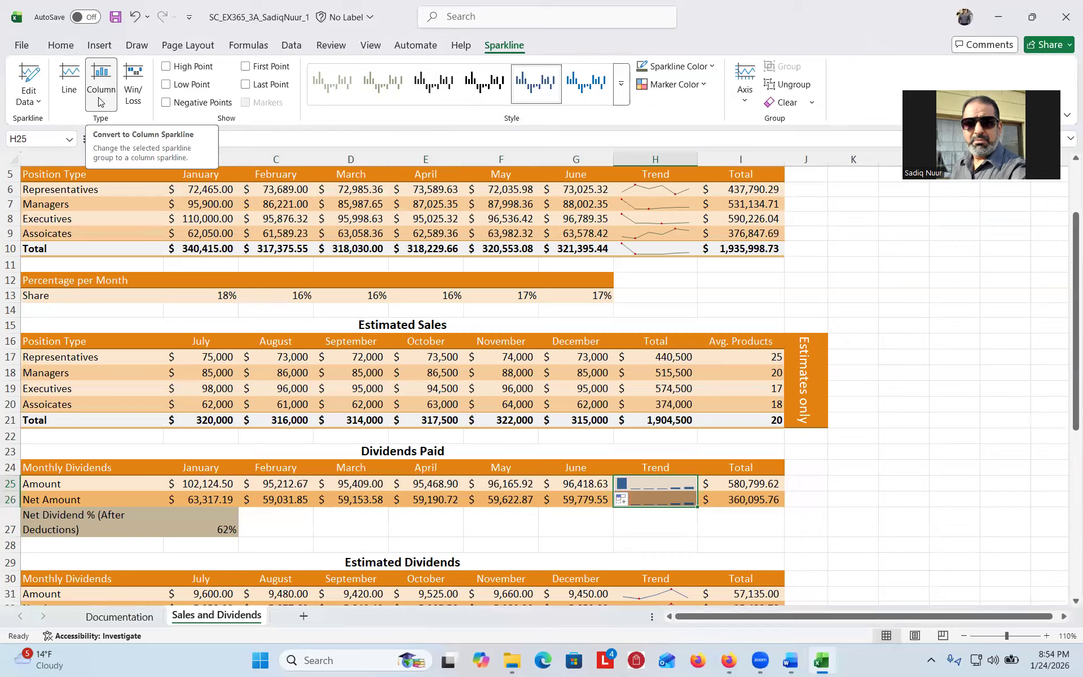
{"action": "left_click", "coordinate": [69, 88]}
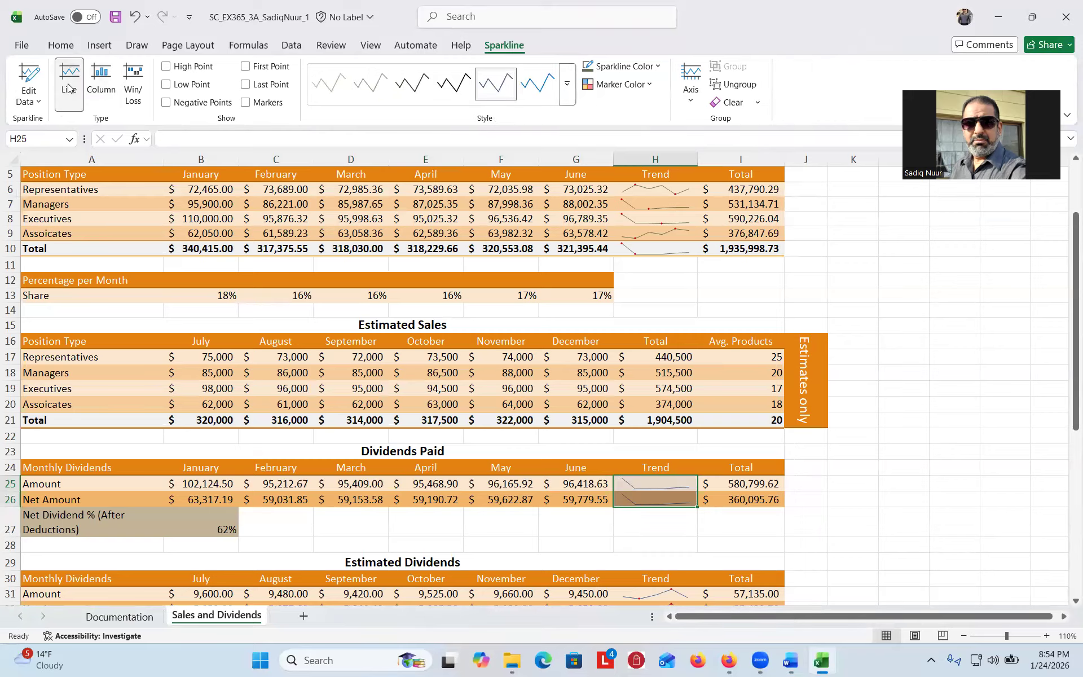
{"action": "left_click", "coordinate": [790, 661]}
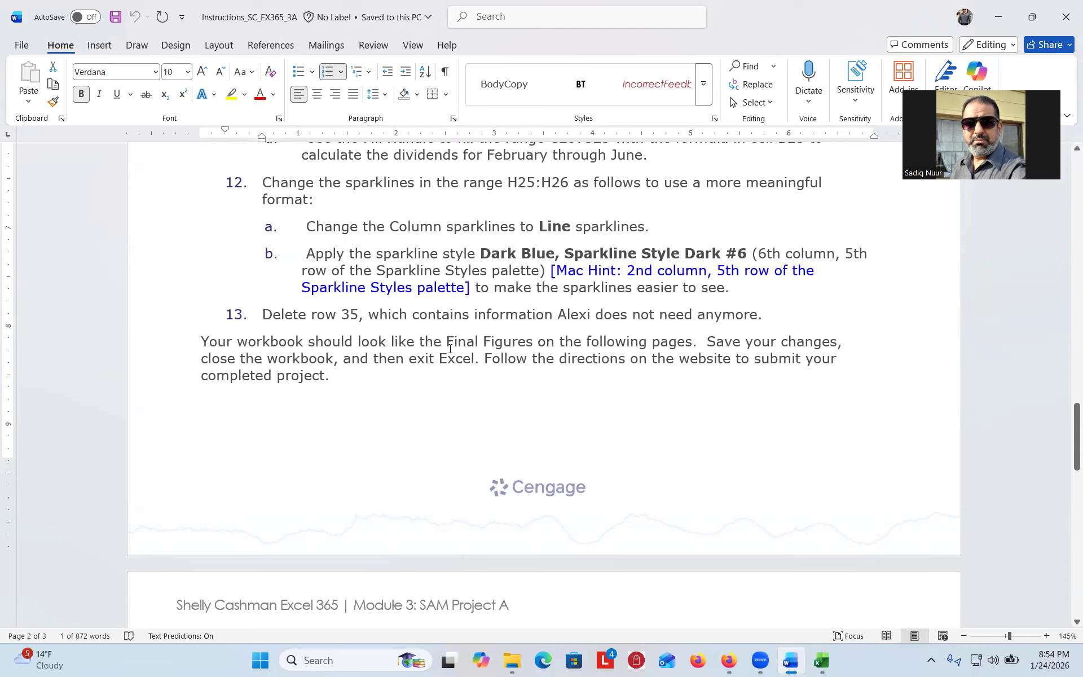
- Apply the Dark Blue, Sparkline Style Dark #6 style to the H25:H26 sparklines
{"action": "left_click", "coordinate": [821, 660]}
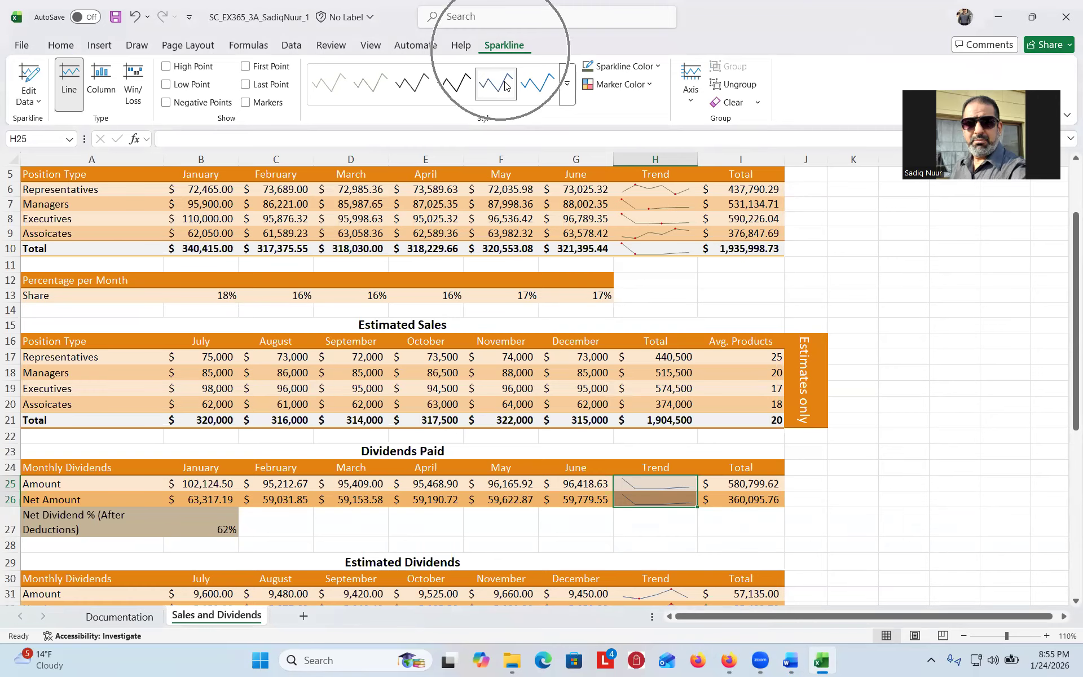
{"action": "key", "text": "ctrl"}
{"action": "key", "text": "ctrl"}
{"action": "key", "text": "ctrl"}
{"action": "key", "text": "ctrl"}
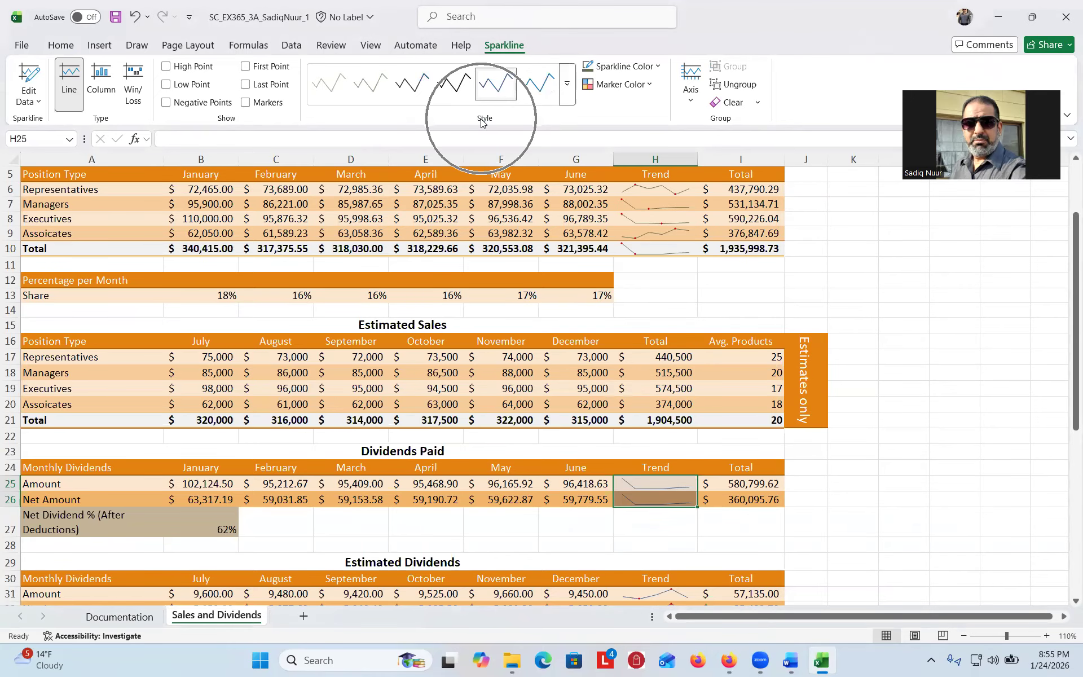
{"action": "left_click", "coordinate": [567, 90]}
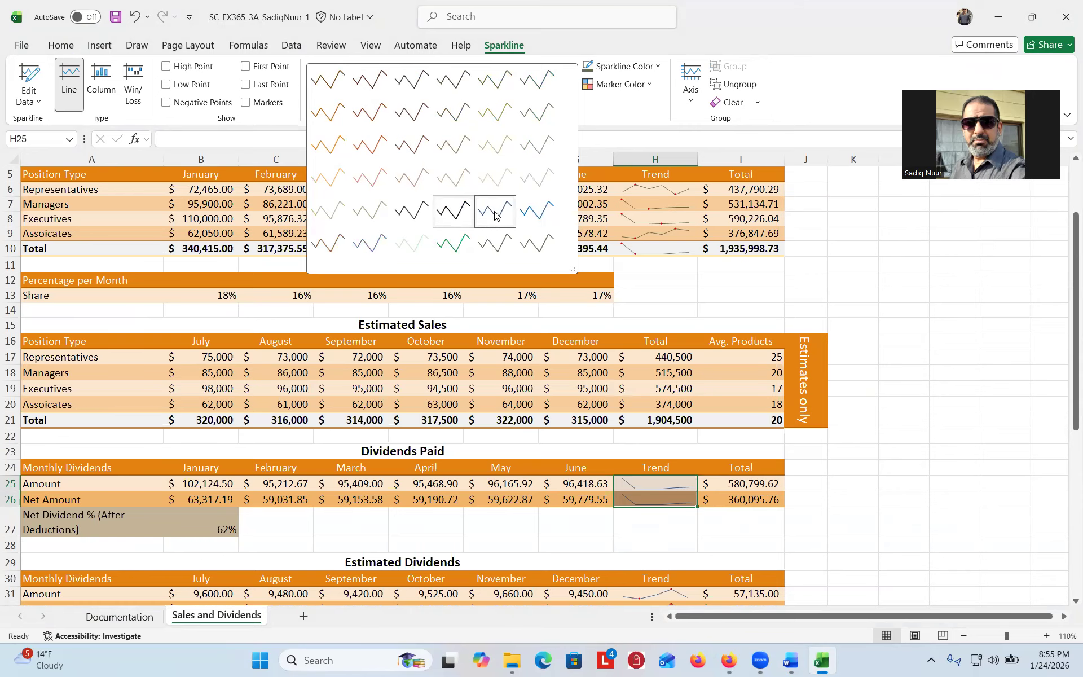
{"action": "left_click", "coordinate": [538, 214]}
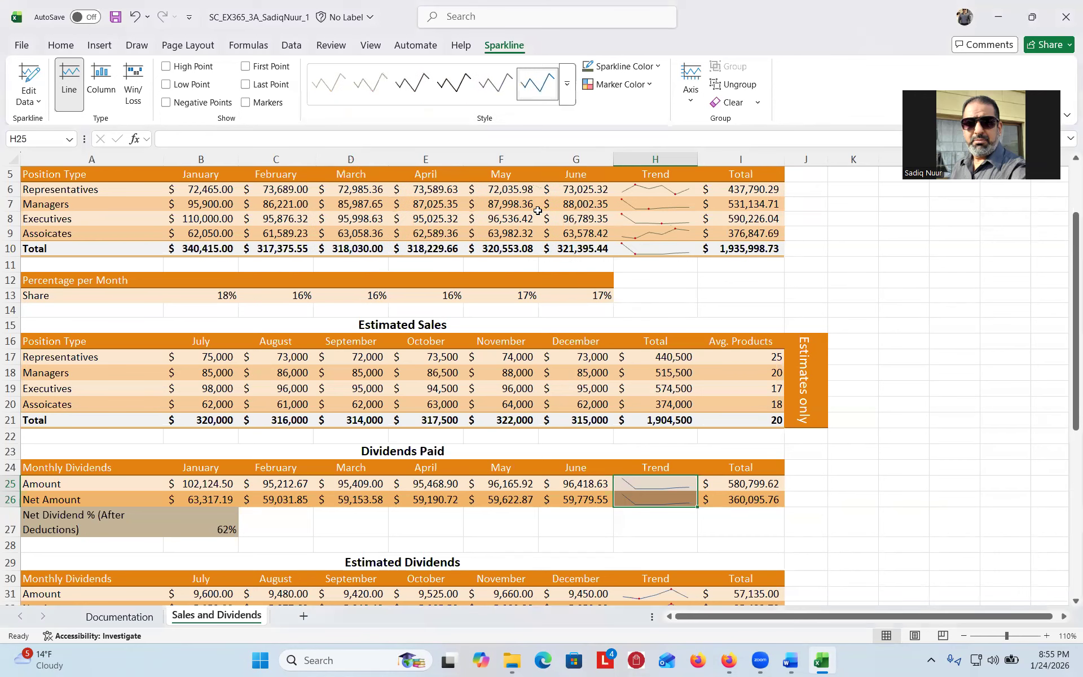
{"action": "left_click", "coordinate": [792, 661]}
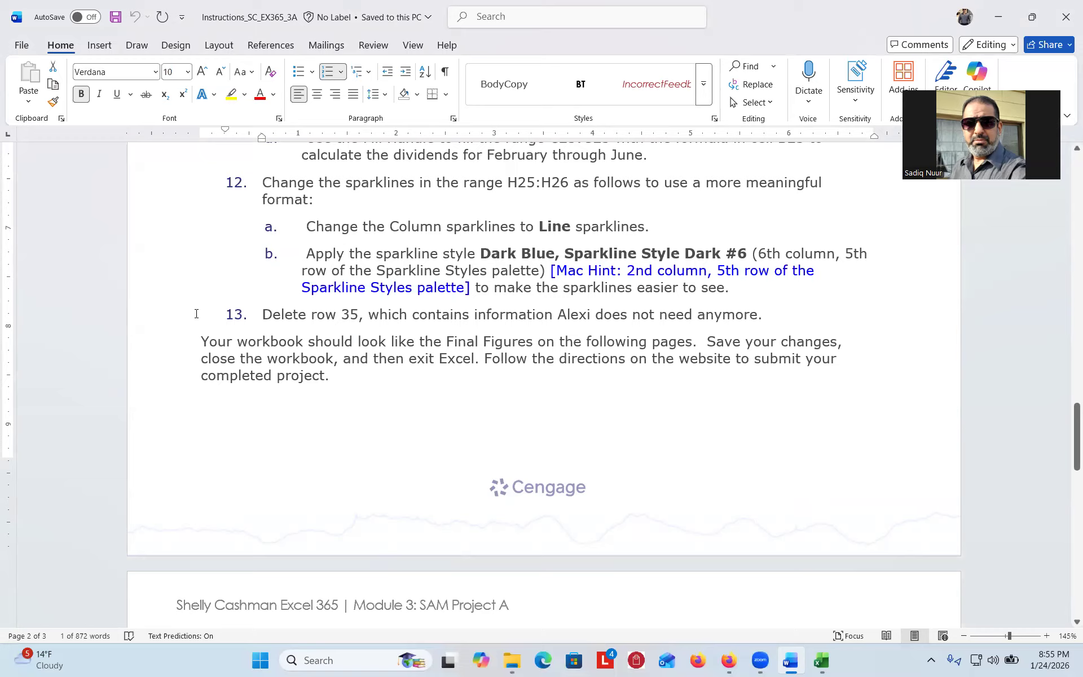
{"action": "left_click", "coordinate": [824, 661]}
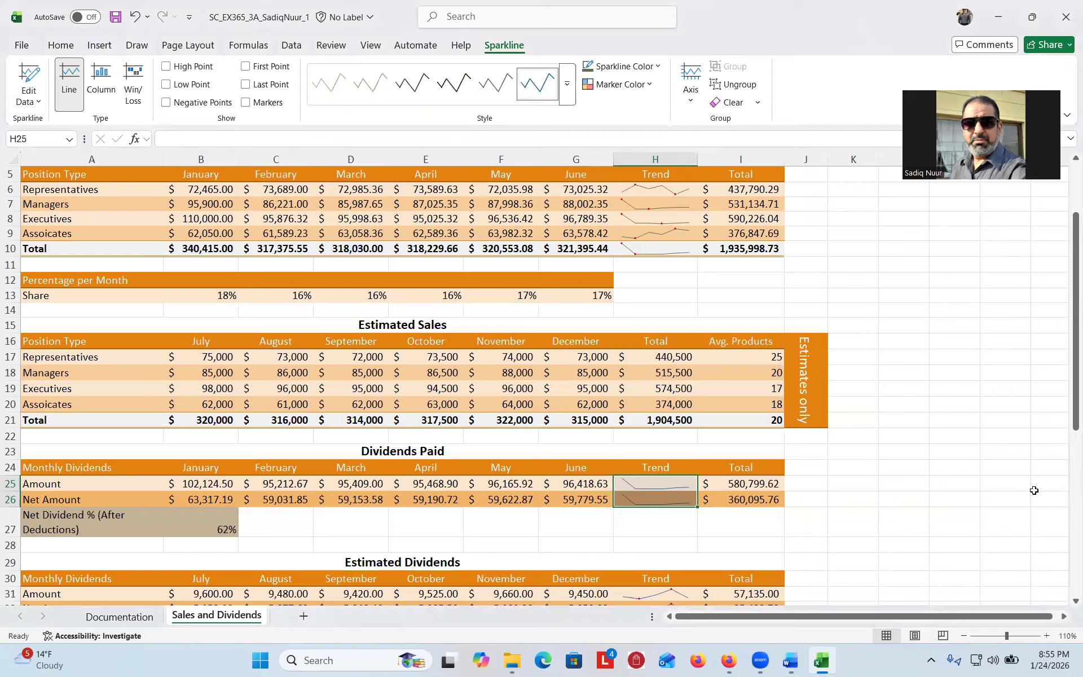
- Delete row 35, which holds the 'Net dividends = 30% + 25%' note
{"action": "left_click_drag", "start_coordinate": [1068, 405], "coordinate": [1064, 556]}
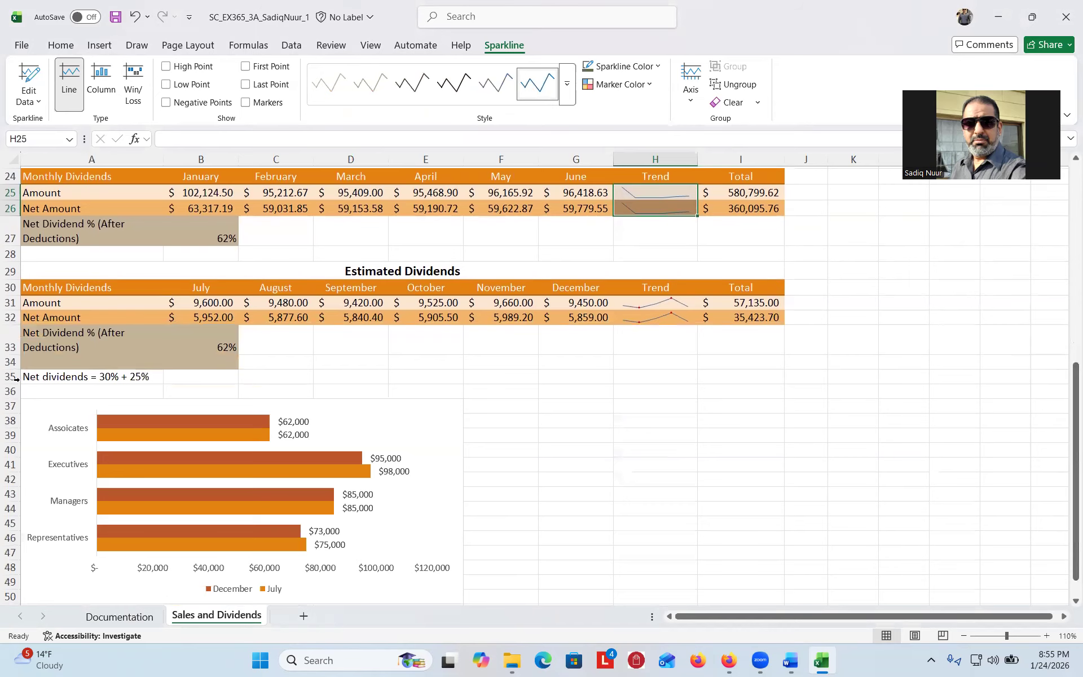
{"action": "left_click", "coordinate": [8, 376]}
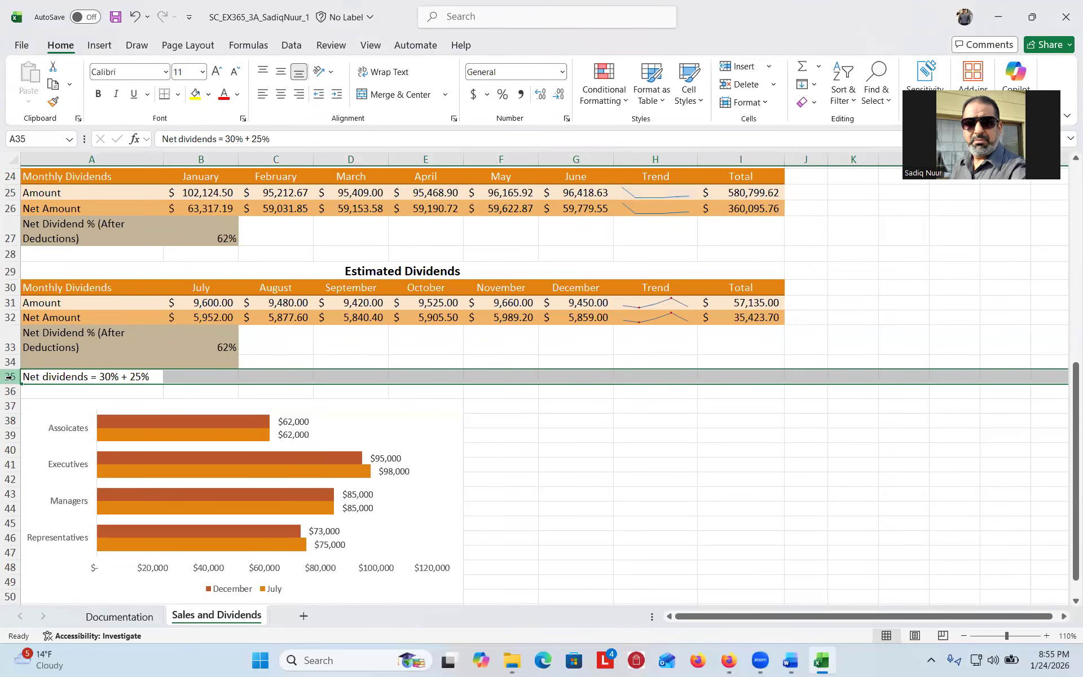
{"action": "right_click", "coordinate": [10, 377]}
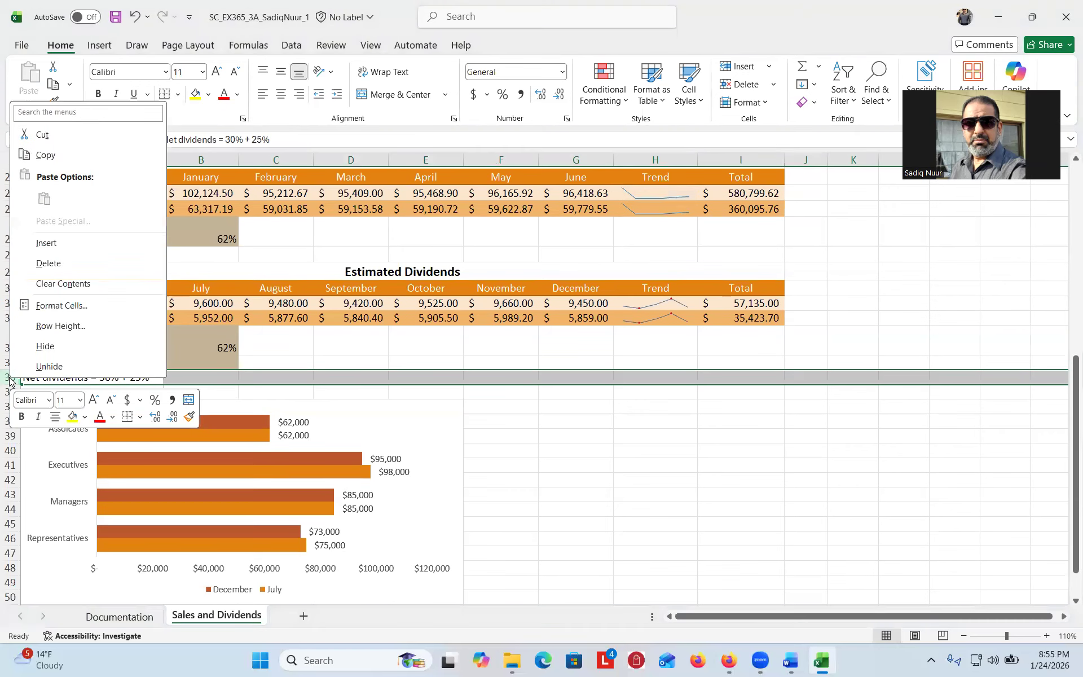
{"action": "left_click", "coordinate": [48, 264]}
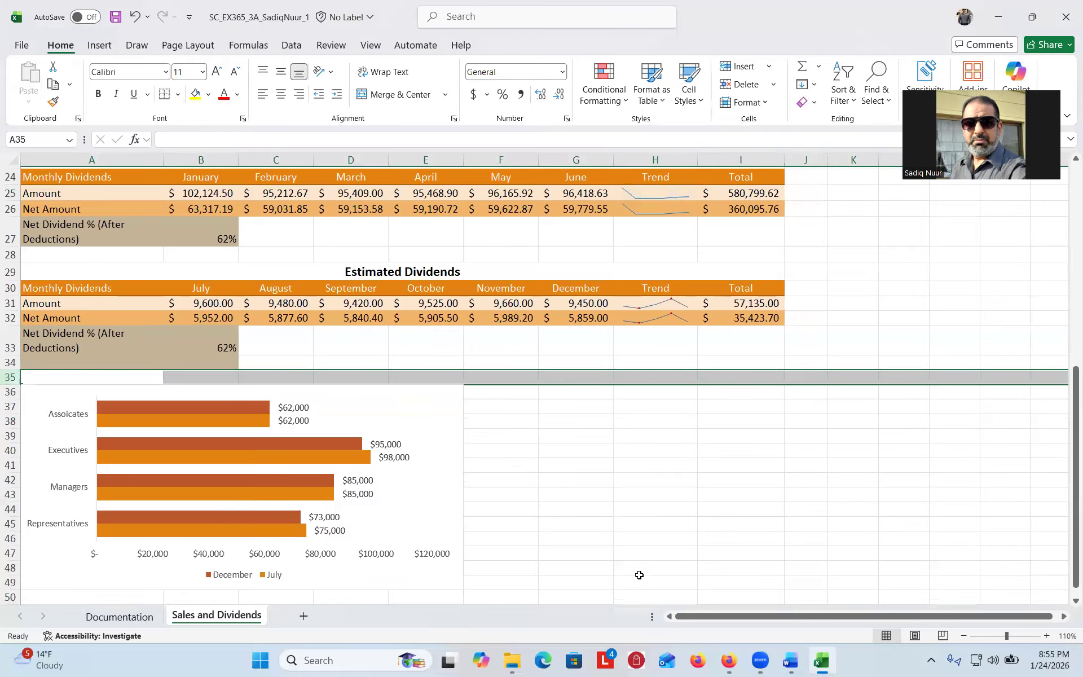
{"action": "left_click", "coordinate": [794, 661]}
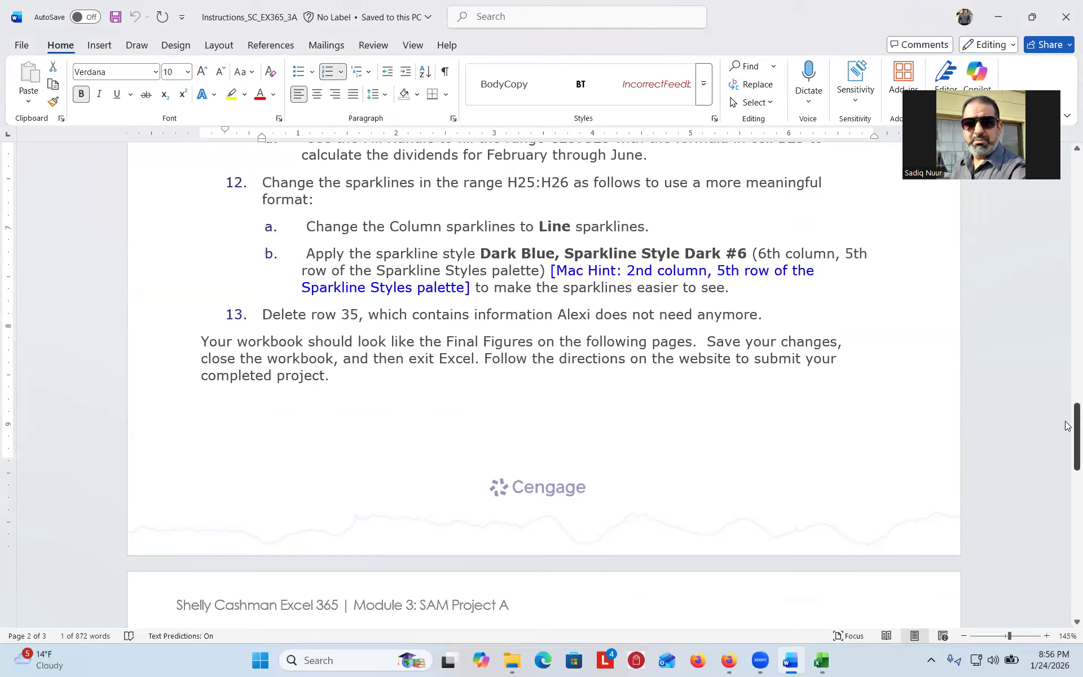
- Scroll the Word instructions to Final Figure 1, then minimize Word
{"action": "left_click_drag", "start_coordinate": [1068, 426], "coordinate": [1067, 495]}
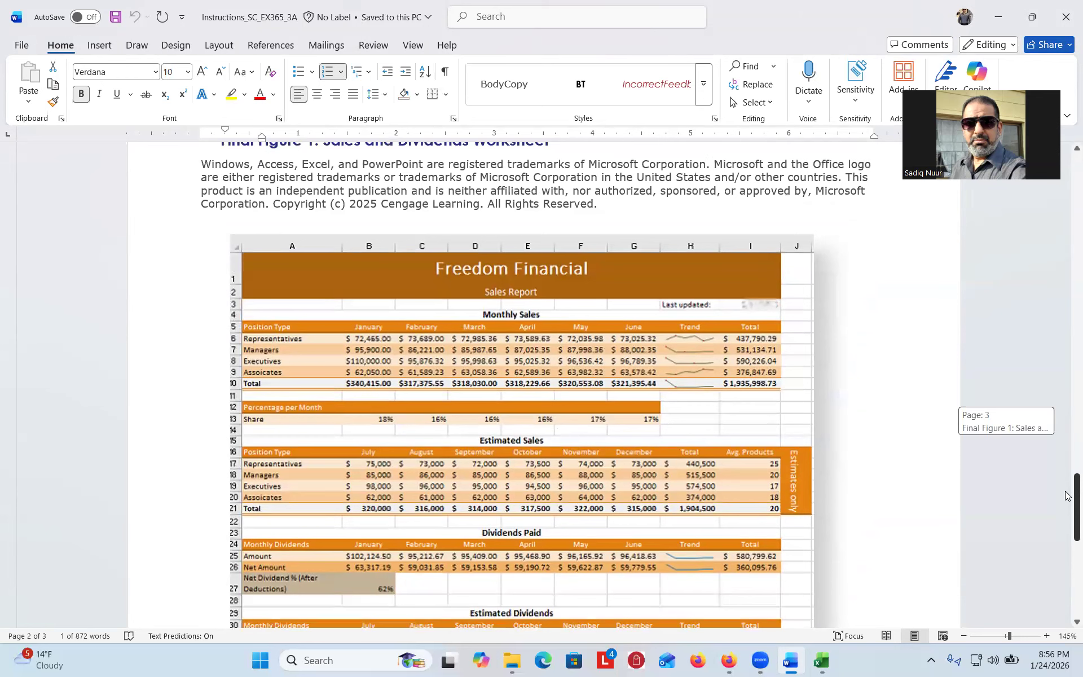
{"action": "left_click_drag", "start_coordinate": [1068, 495], "coordinate": [1068, 491]}
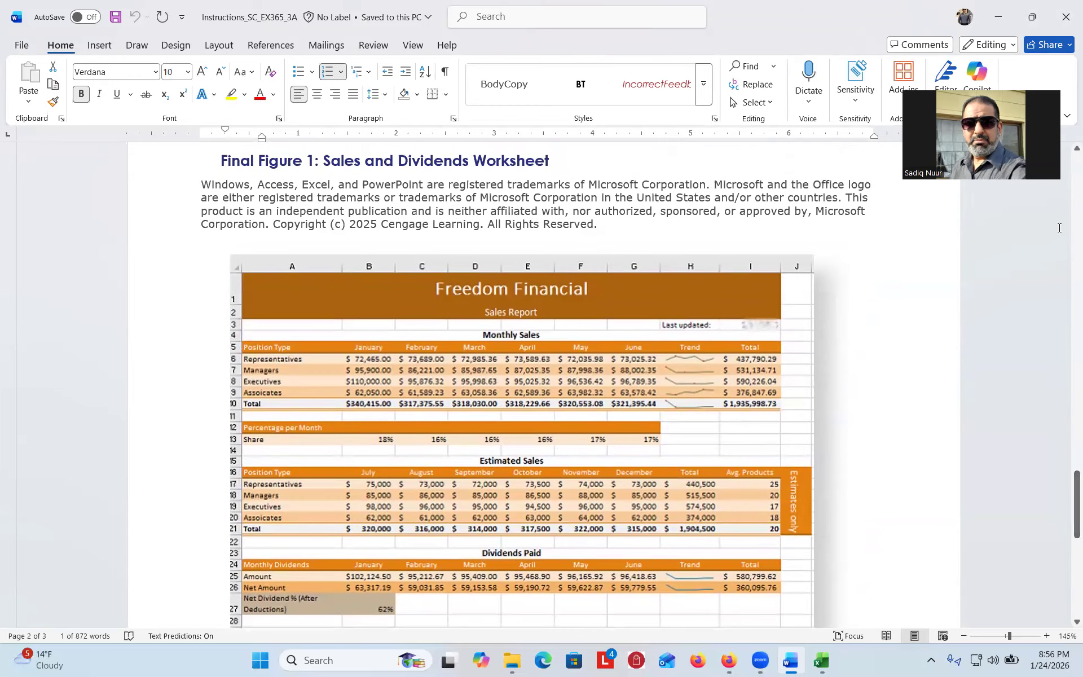
{"action": "left_click", "coordinate": [996, 17]}
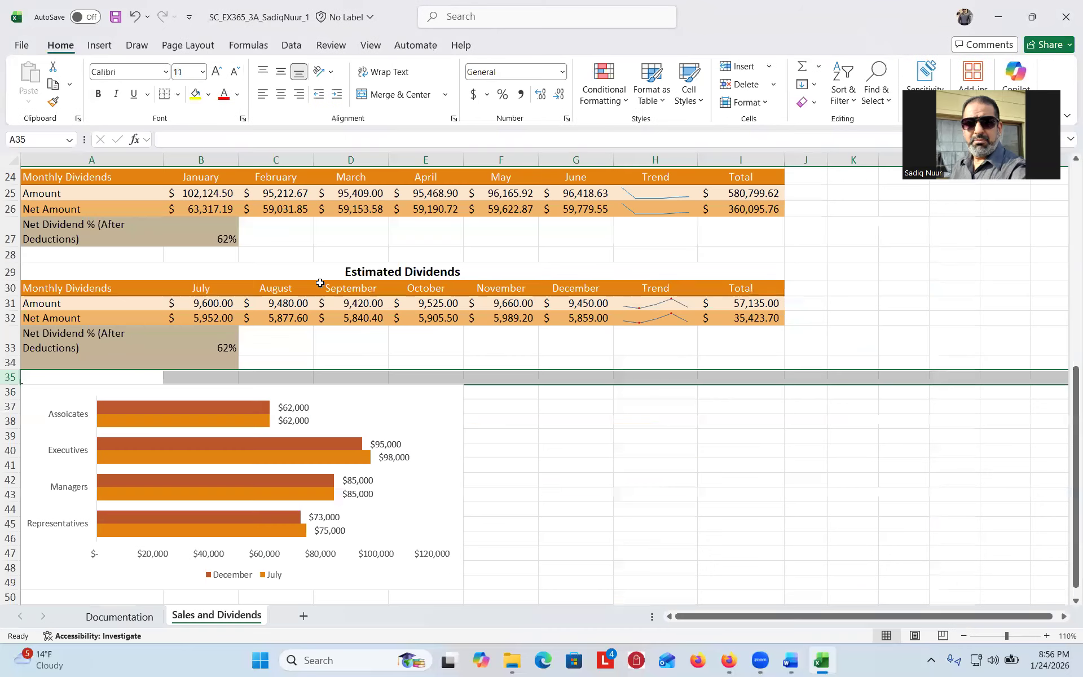
- Save the workbook to Downloads with its name ending in _2 instead of _1, then close Excel
{"action": "left_click", "coordinate": [116, 19]}
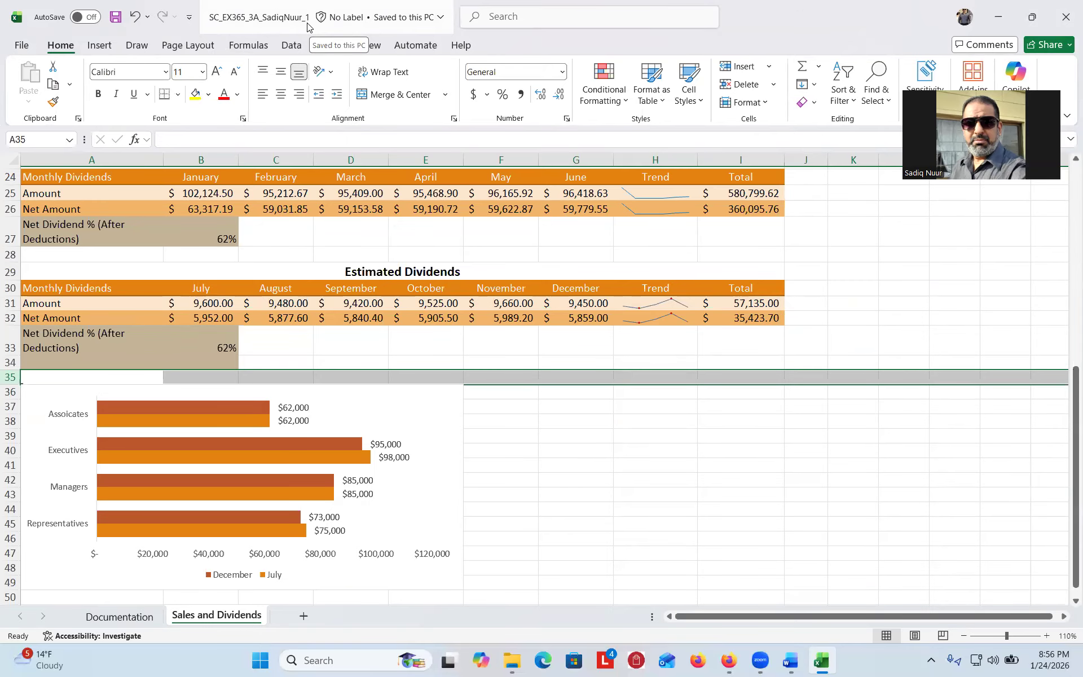
{"action": "left_click", "coordinate": [21, 45]}
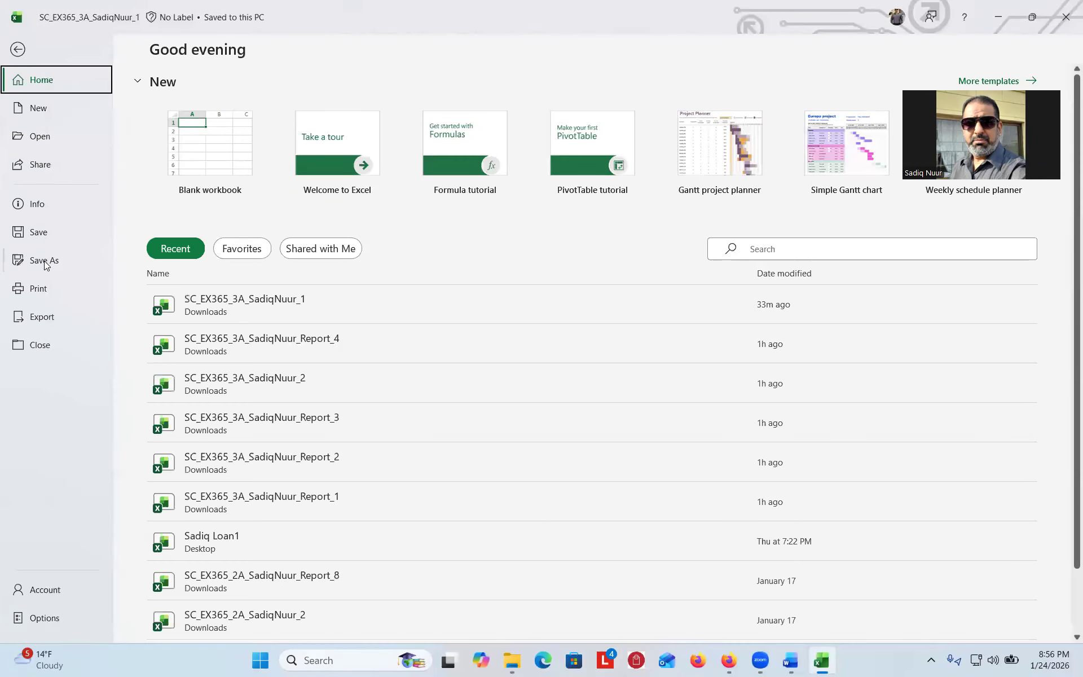
{"action": "left_click", "coordinate": [40, 262]}
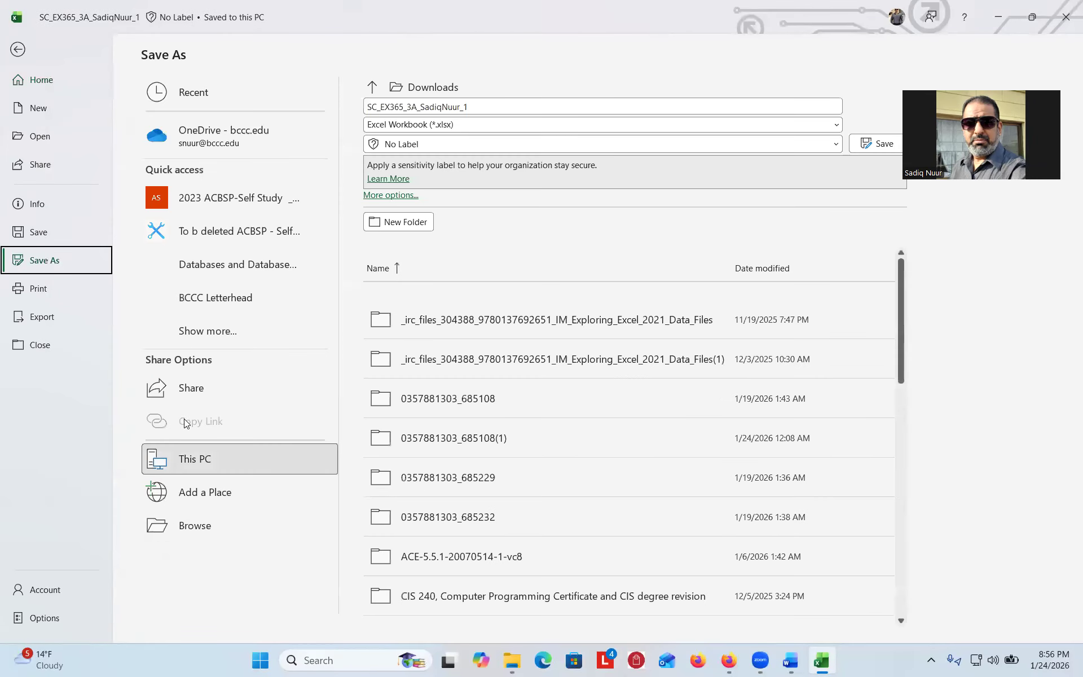
{"action": "left_click", "coordinate": [197, 525]}
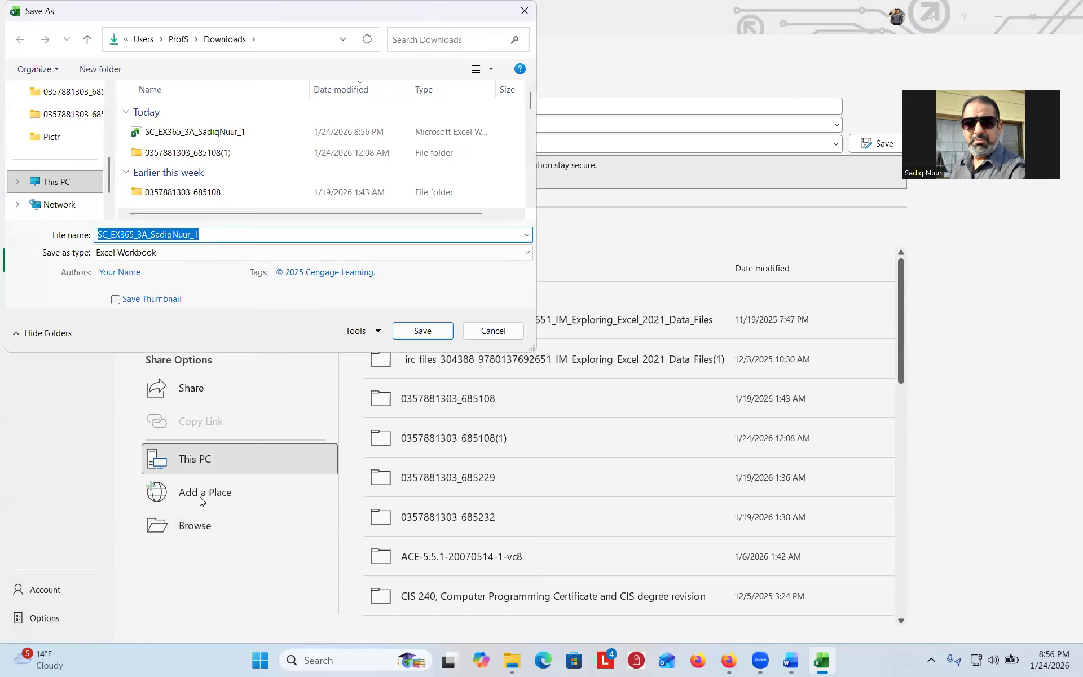
{"action": "left_click", "coordinate": [214, 233]}
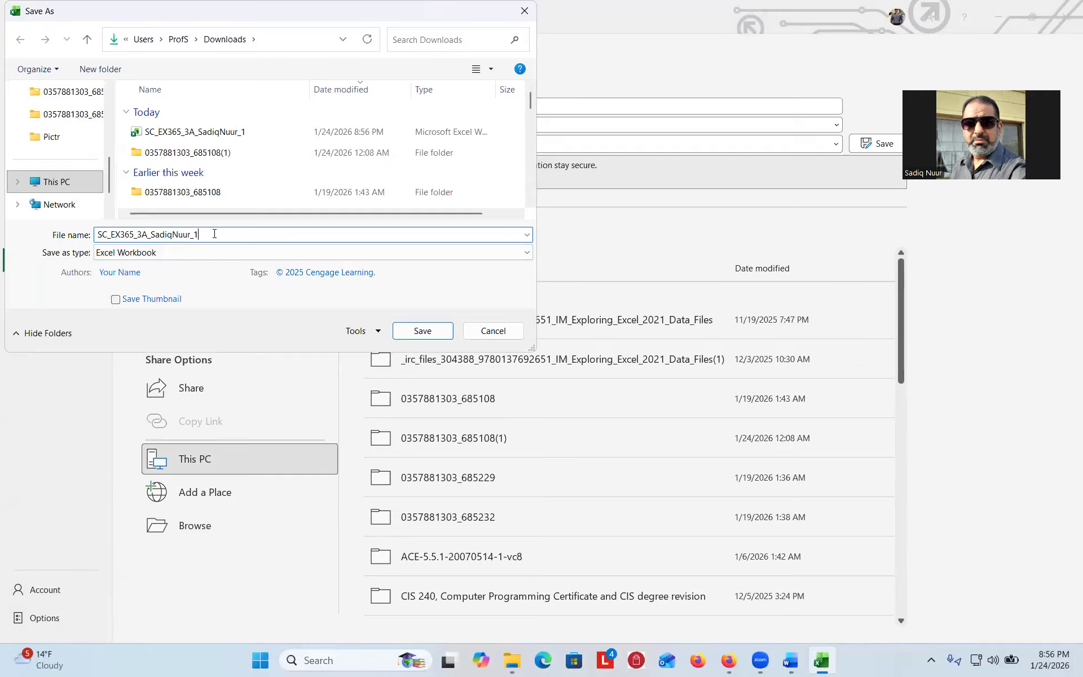
{"action": "key", "text": "BackSpace"}
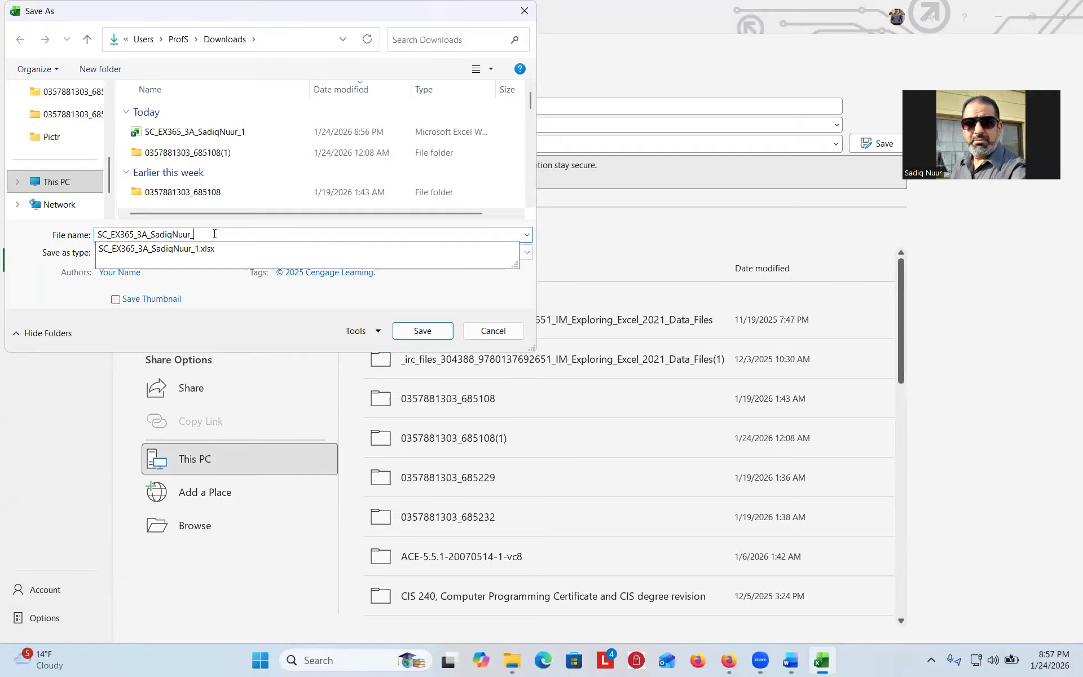
{"action": "type", "text": "2"}
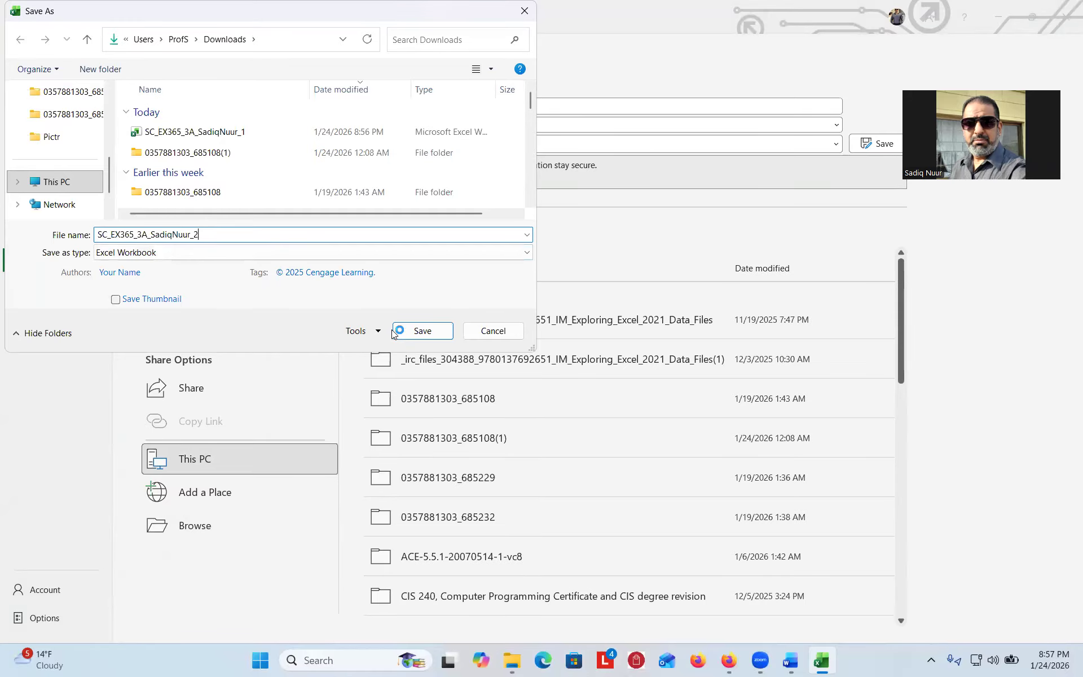
{"action": "left_click", "coordinate": [422, 331]}
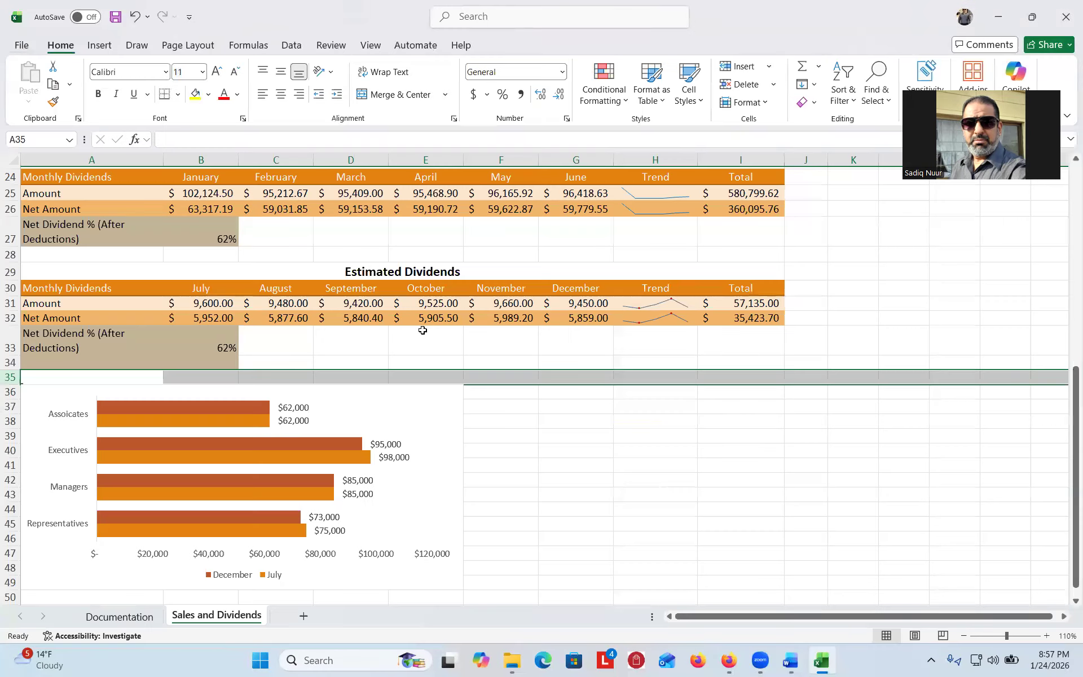
{"action": "left_click", "coordinate": [1065, 18]}
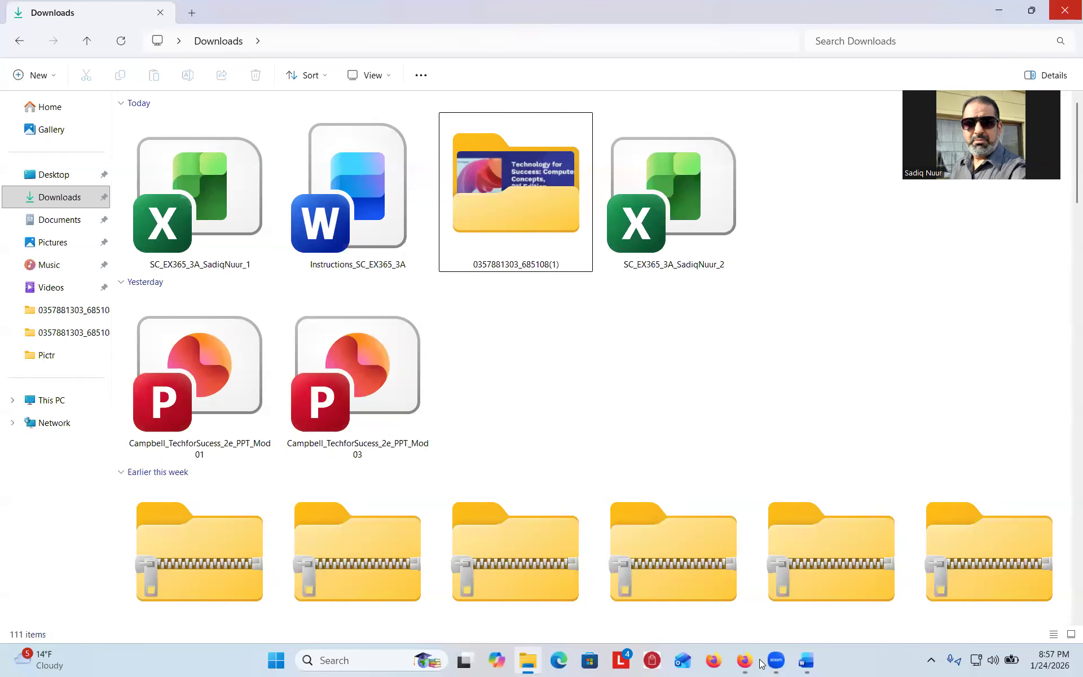
- Reopen the SAM Project A Excel Module 03 assignment from Canvas Modules and relaunch it in a new window
{"action": "left_click", "coordinate": [1065, 17]}
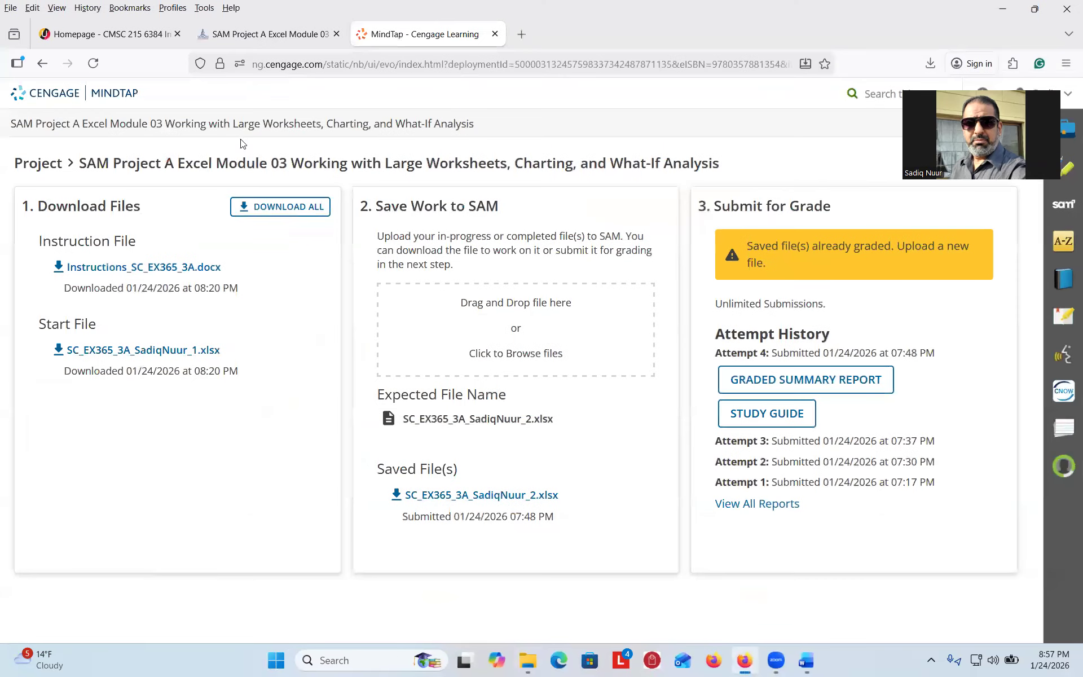
{"action": "left_click", "coordinate": [273, 35]}
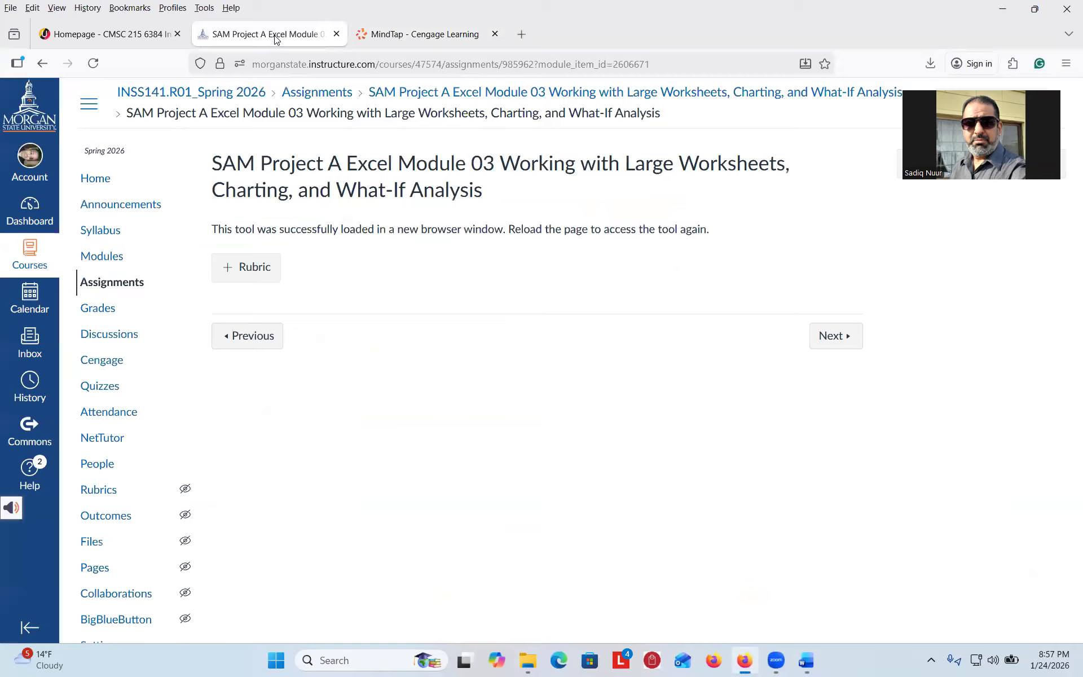
{"action": "left_click", "coordinate": [109, 255]}
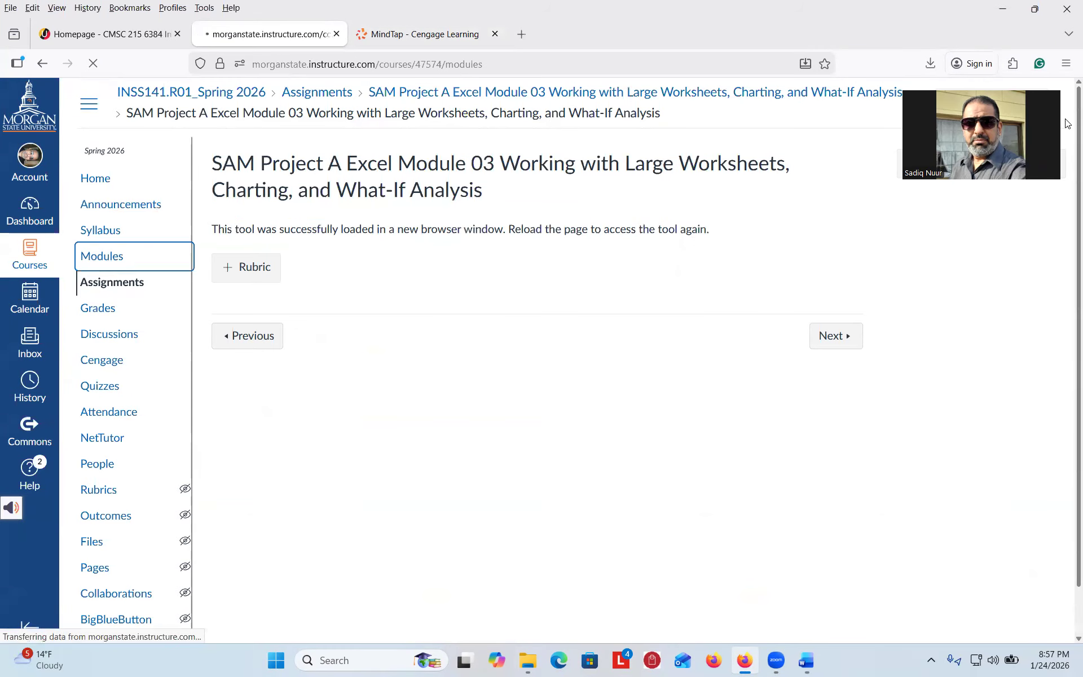
{"action": "scroll", "coordinate": [1068, 261], "scroll_direction": "down", "scroll_amount": 10}
{"action": "left_click_drag", "start_coordinate": [1067, 261], "coordinate": [1067, 441]}
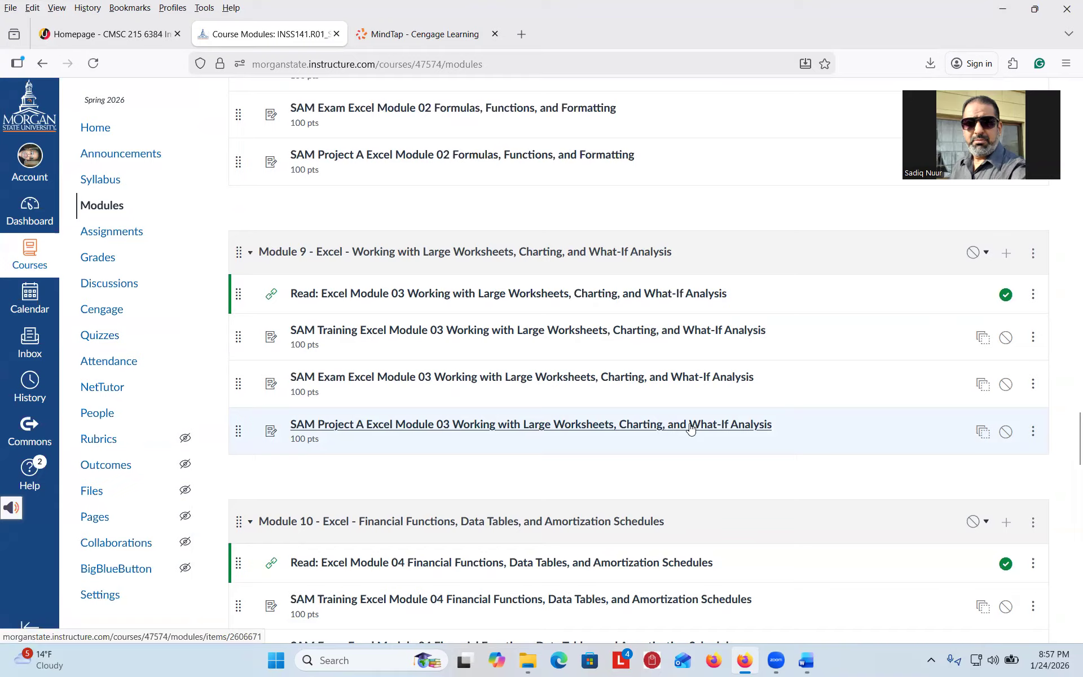
{"action": "left_click", "coordinate": [605, 425]}
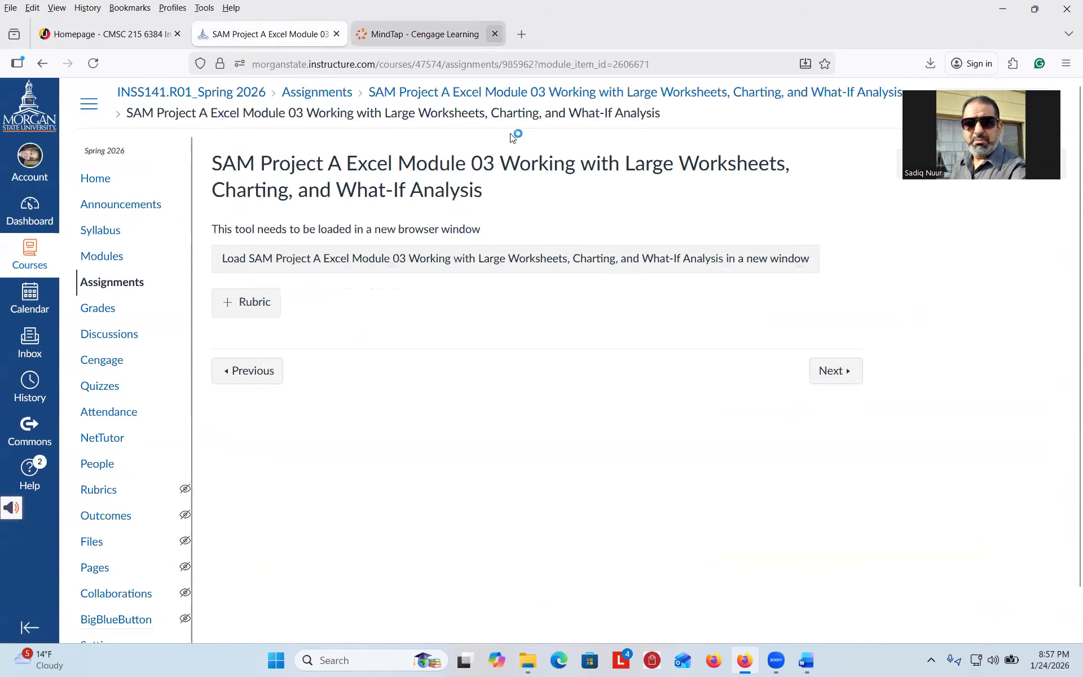
{"action": "left_click", "coordinate": [495, 34]}
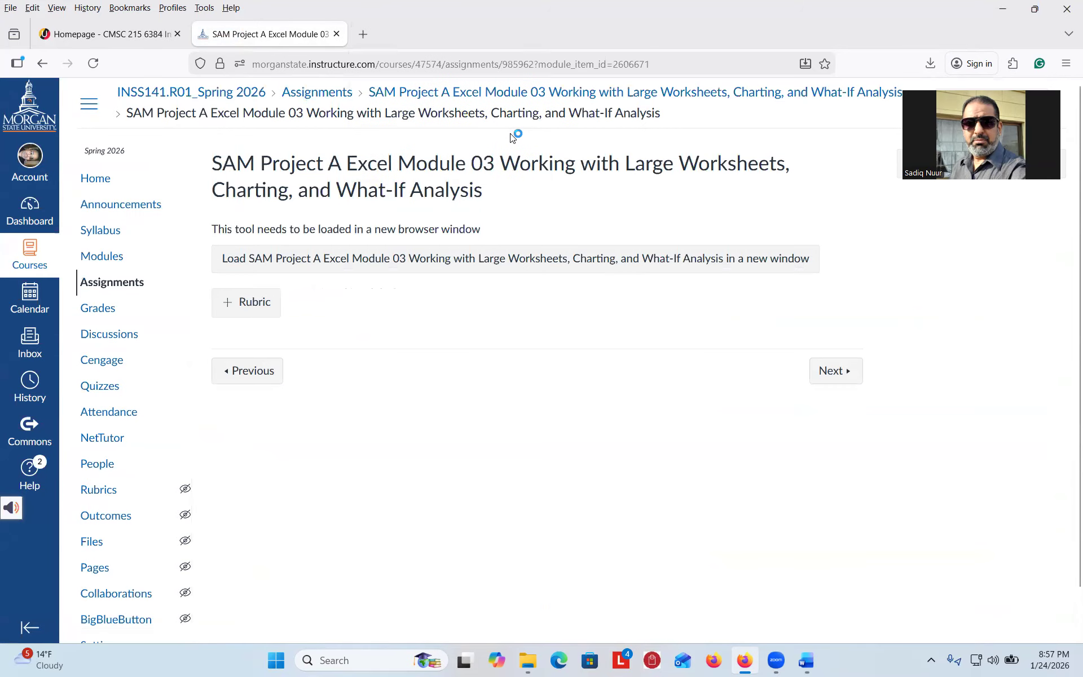
{"action": "left_click", "coordinate": [468, 259]}
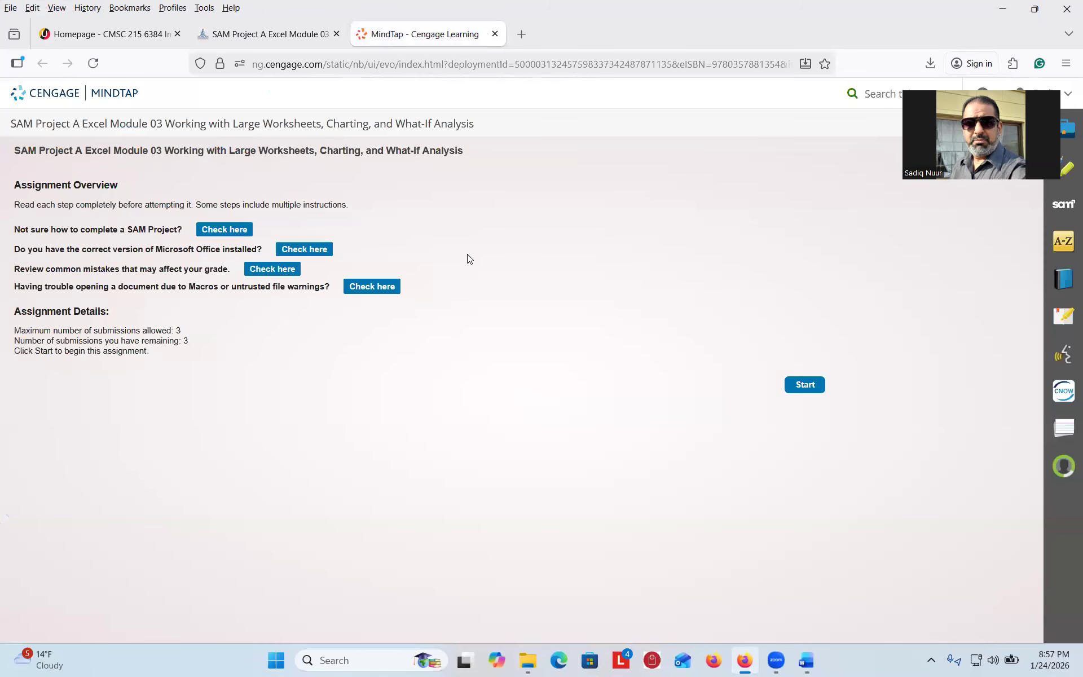
- Start the SAM project assignment in Cengage MindTap
{"action": "left_click", "coordinate": [806, 399]}
{"action": "left_click", "coordinate": [806, 398]}
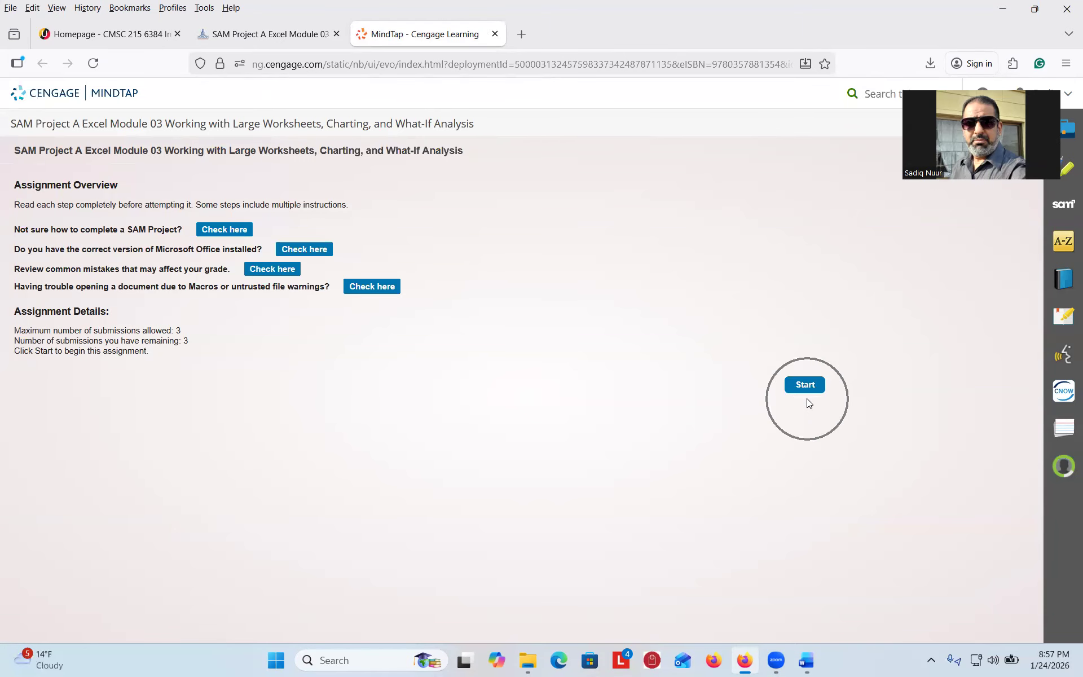
{"action": "left_click", "coordinate": [807, 389]}
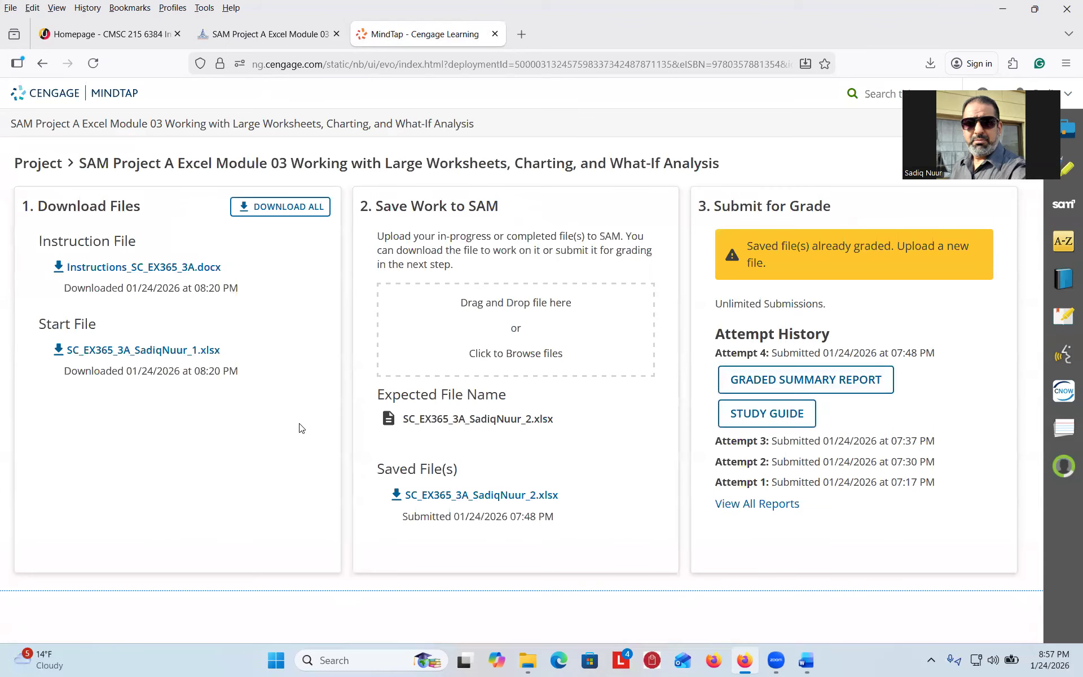
{"action": "left_click", "coordinate": [235, 428]}
- Upload the _2 workbook from the Downloads folder
{"action": "left_click", "coordinate": [520, 353]}
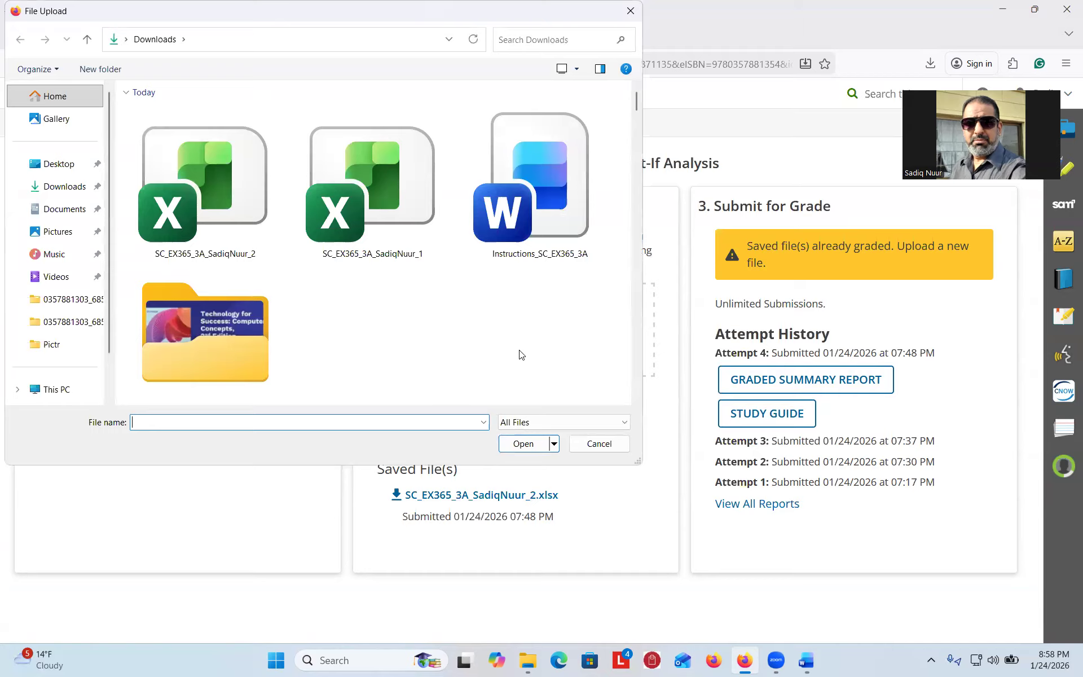
{"action": "left_click", "coordinate": [55, 189]}
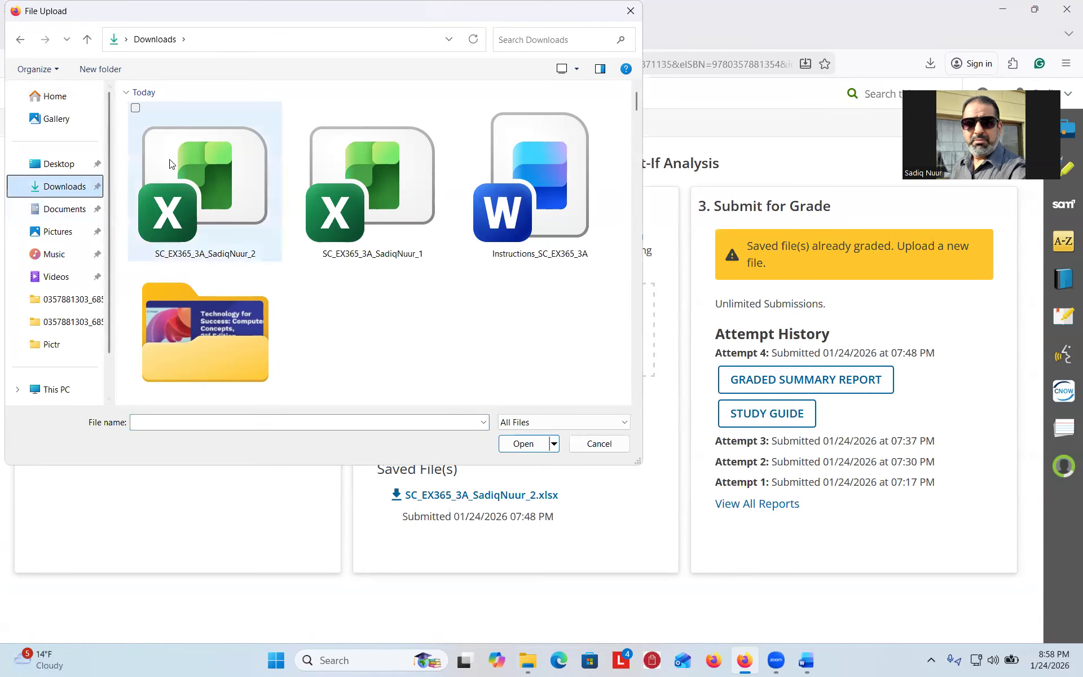
{"action": "left_click", "coordinate": [193, 203]}
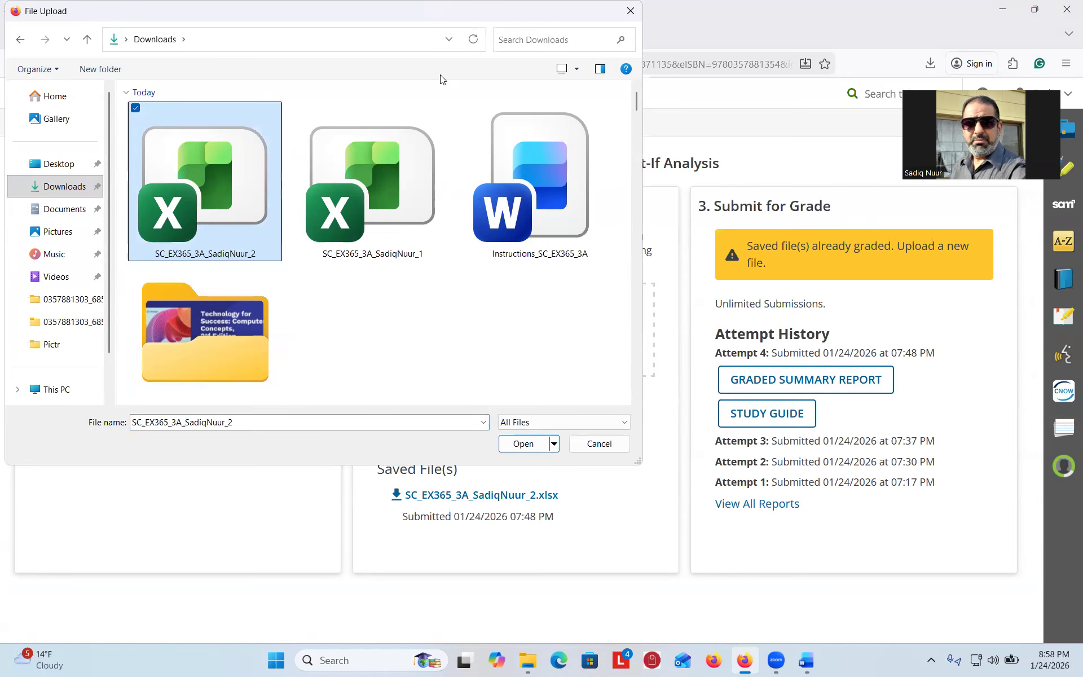
{"action": "left_click_drag", "start_coordinate": [406, 10], "coordinate": [542, 464]}
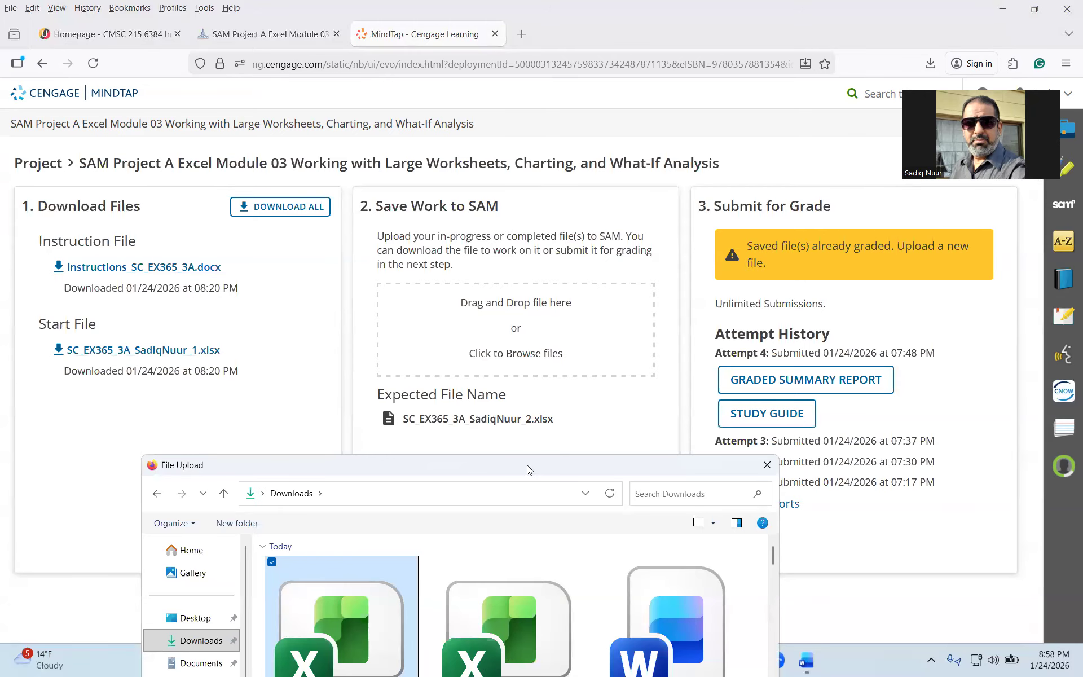
{"action": "left_click_drag", "start_coordinate": [529, 469], "coordinate": [468, 100]}
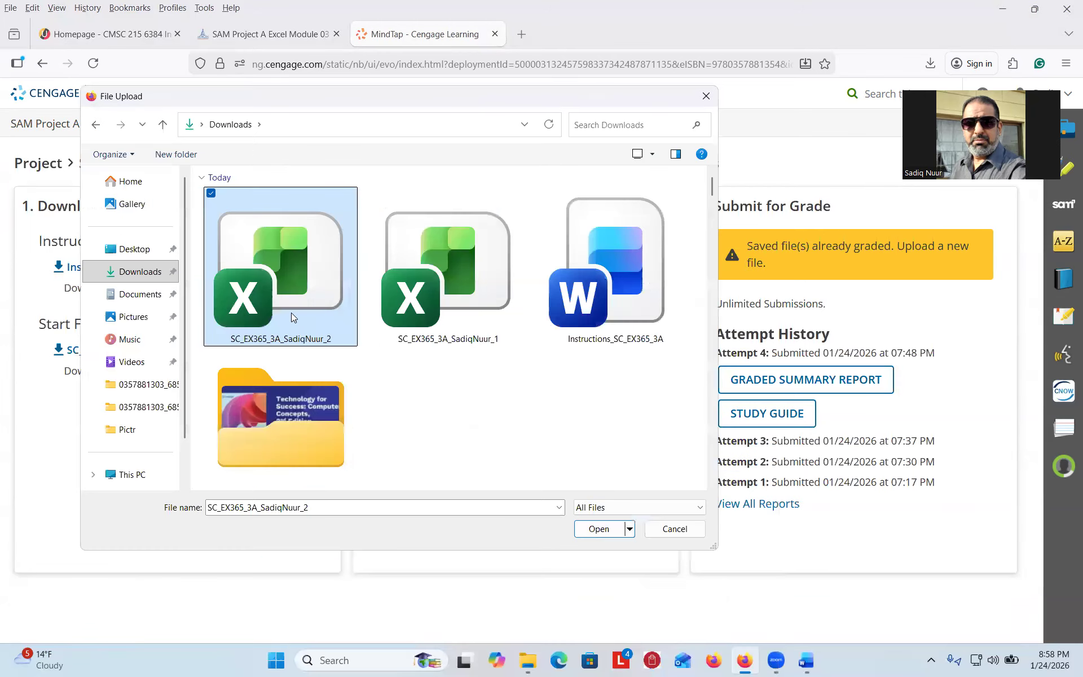
{"action": "left_click", "coordinate": [592, 529]}
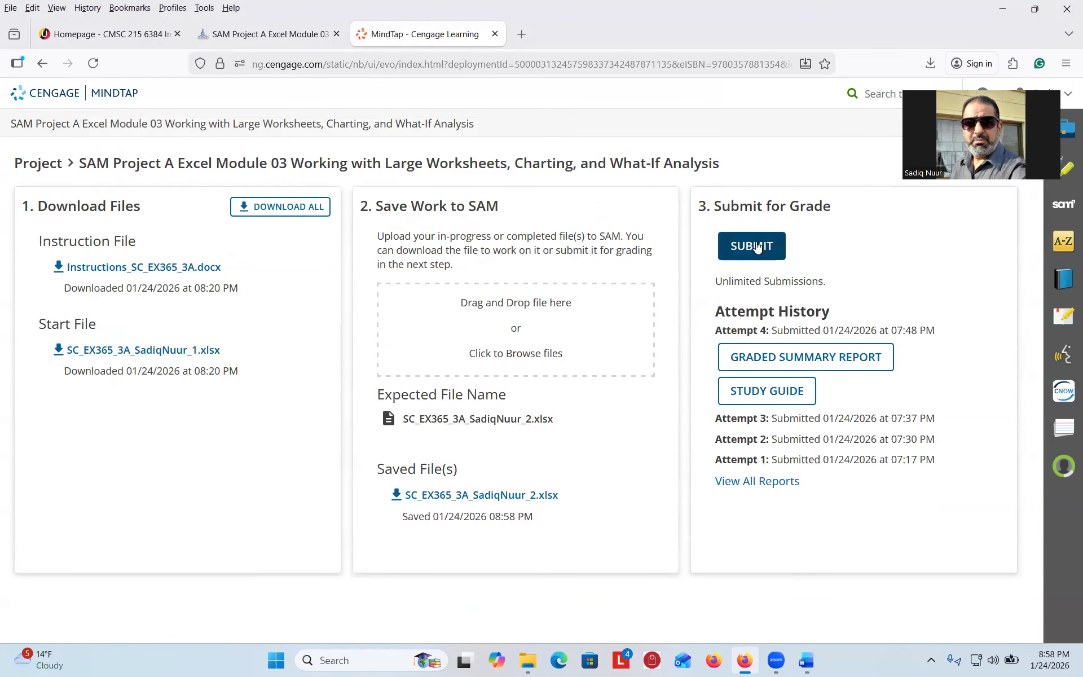
- Submit the workbook for grading and open the attempt 5 Graded Summary Report
{"action": "left_click", "coordinate": [756, 247]}
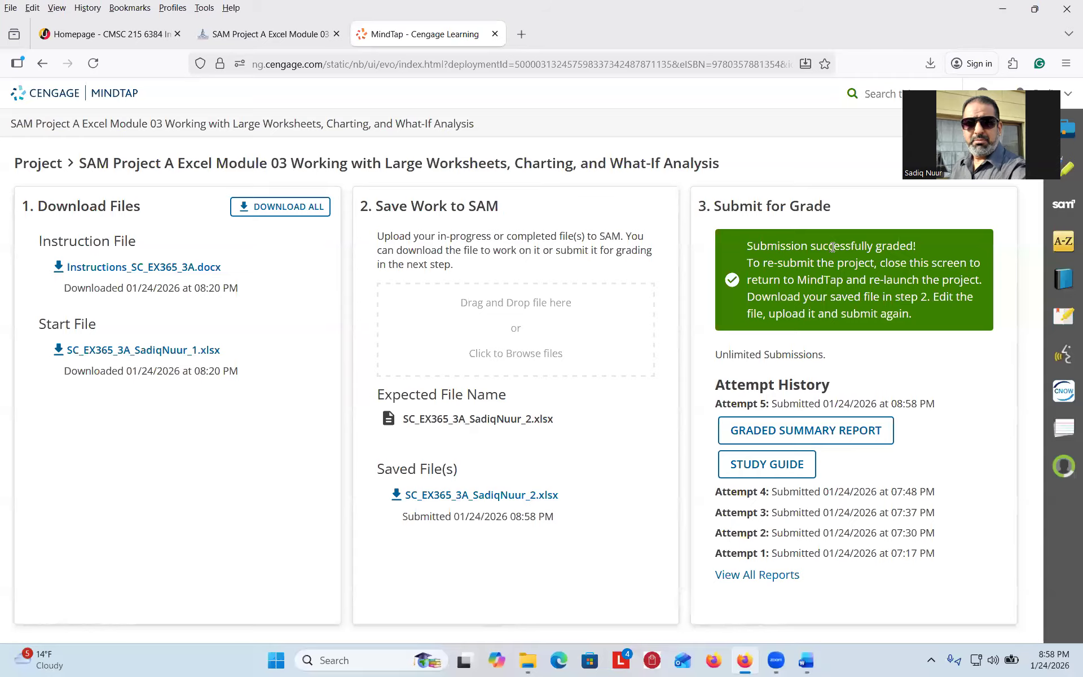
{"action": "left_click", "coordinate": [774, 433]}
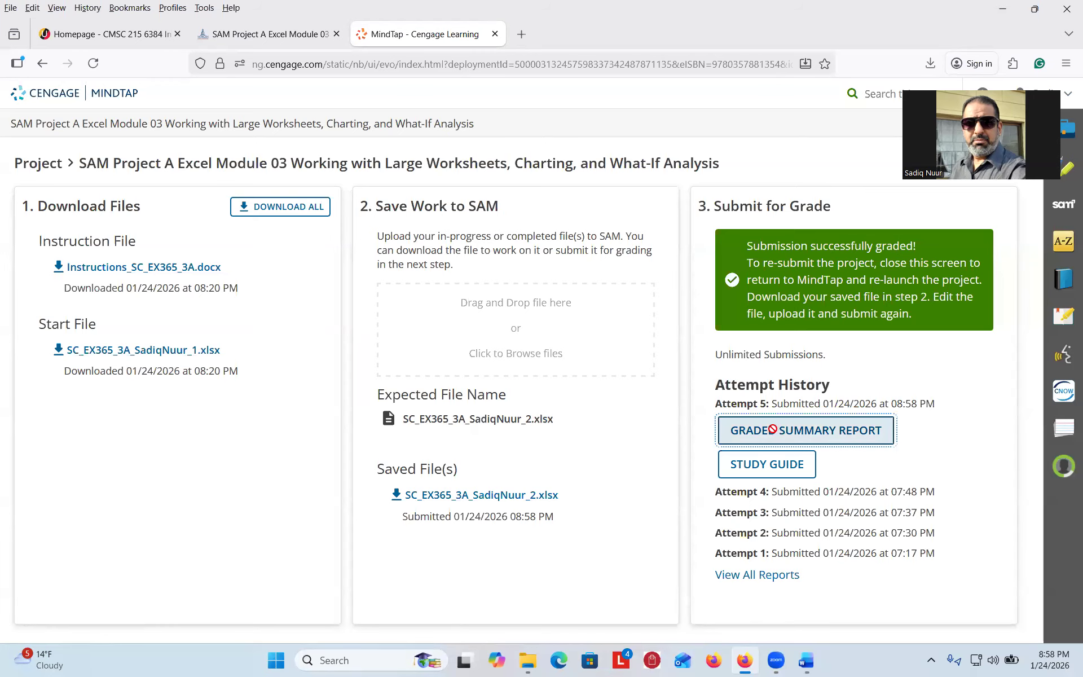
{"action": "left_click", "coordinate": [750, 97]}
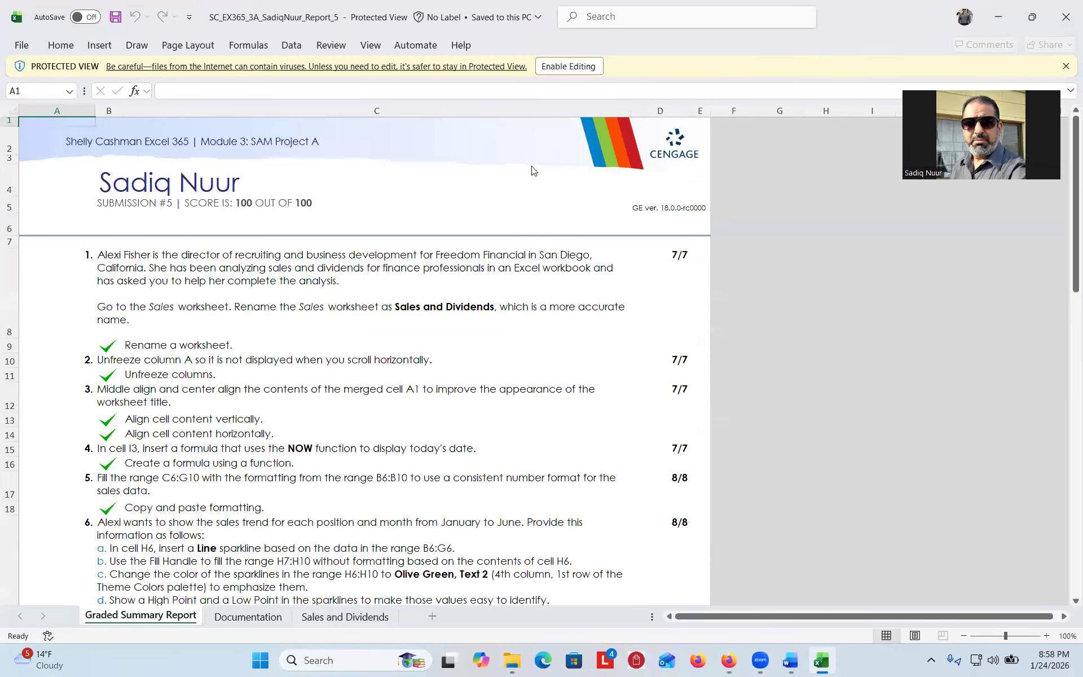
- Scroll through the Graded Summary Report showing 100 out of 100, then close Excel
{"action": "mouse_move", "coordinate": [316, 192]}
{"action": "left_mouse_down"}
{"action": "mouse_move", "coordinate": [262, 179]}
{"action": "mouse_move", "coordinate": [183, 189]}
{"action": "mouse_move", "coordinate": [176, 207]}
{"action": "mouse_move", "coordinate": [298, 228]}
{"action": "mouse_move", "coordinate": [341, 200]}
{"action": "mouse_move", "coordinate": [314, 188]}
{"action": "left_mouse_up"}
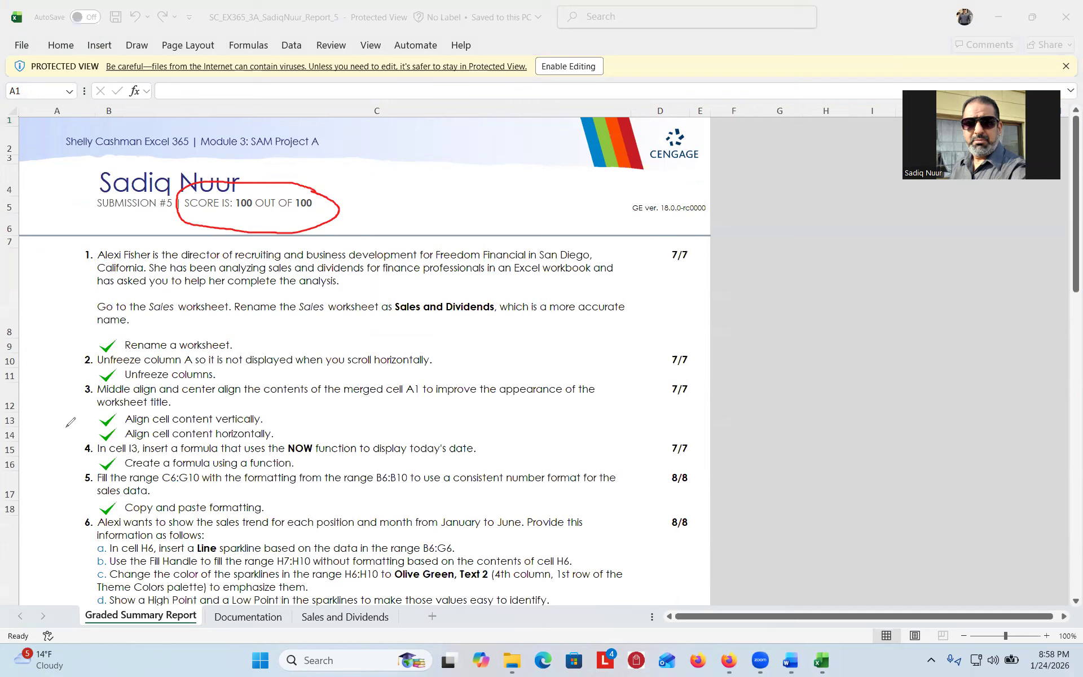
{"action": "left_click", "coordinate": [1067, 285]}
{"action": "left_click_drag", "start_coordinate": [1068, 285], "coordinate": [807, 230]}
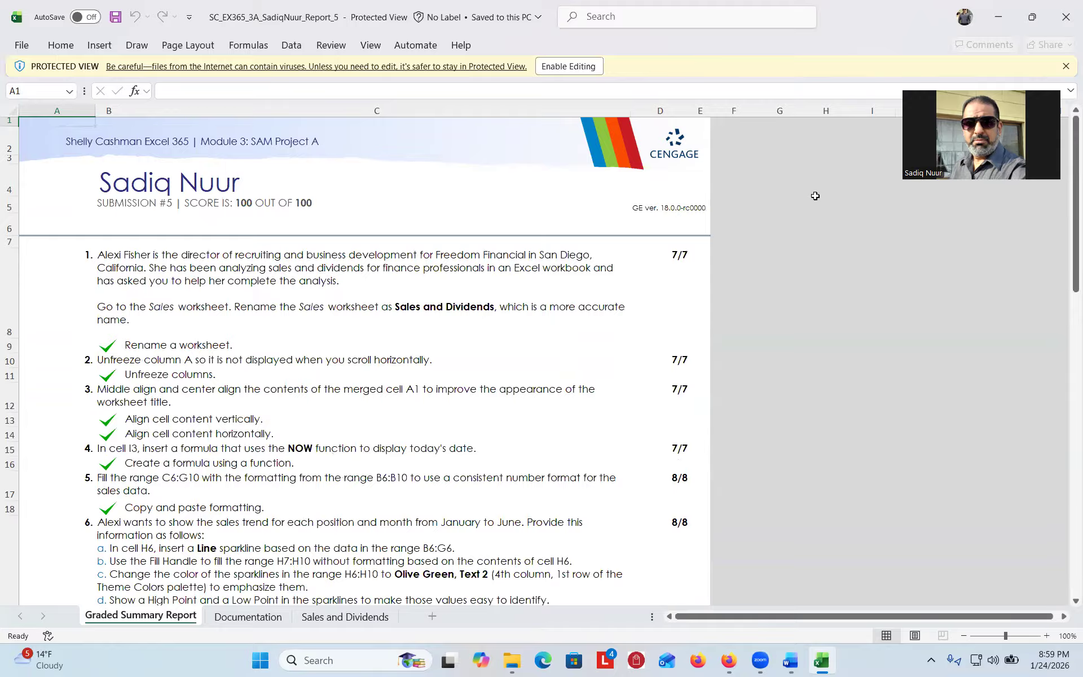
{"action": "left_click", "coordinate": [1065, 16]}
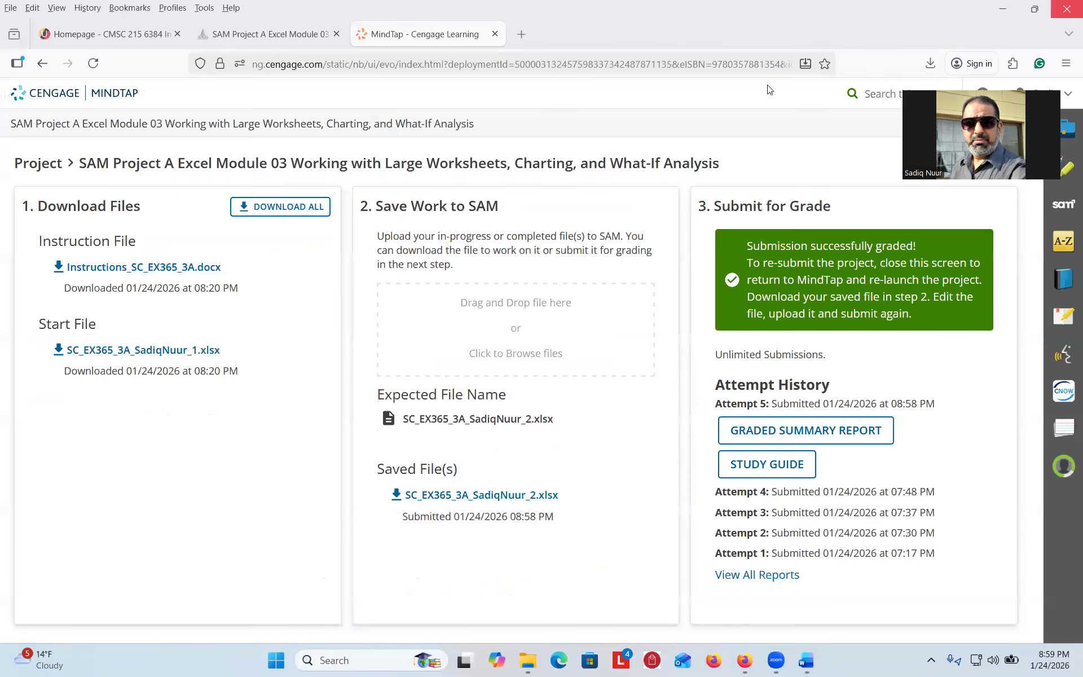